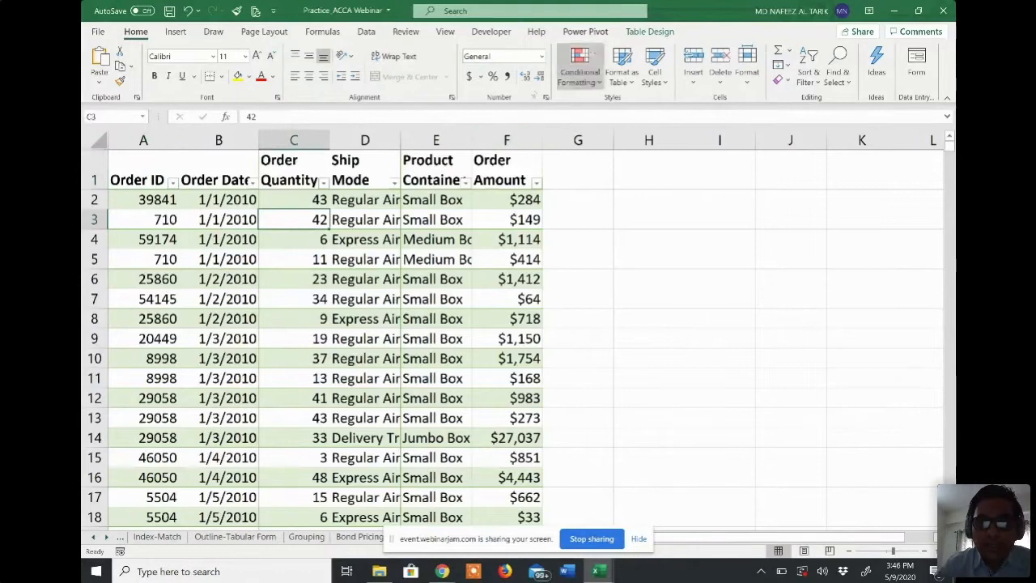
Step: Convert the order data table to a normal range
click(139, 176)
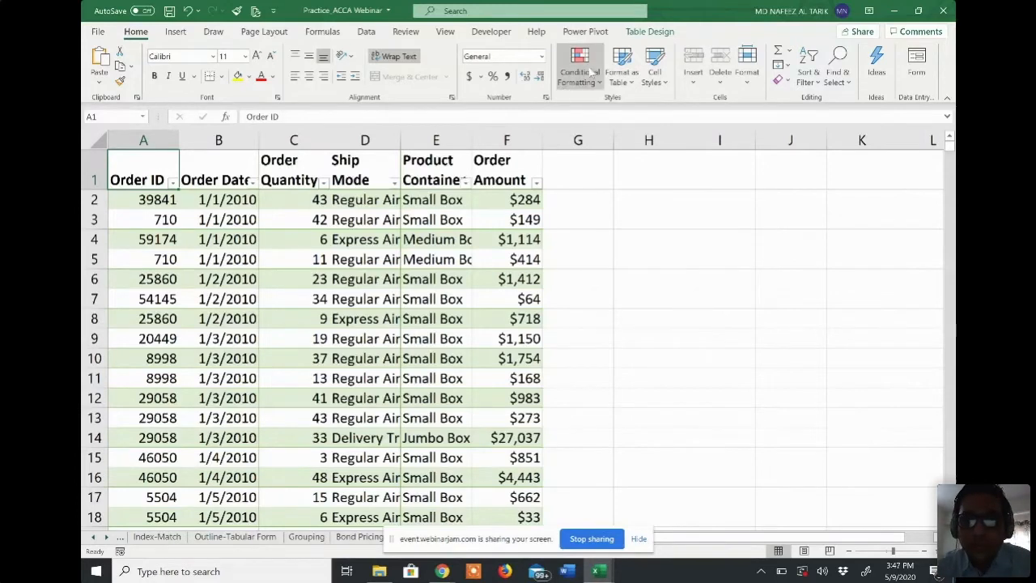
click(645, 33)
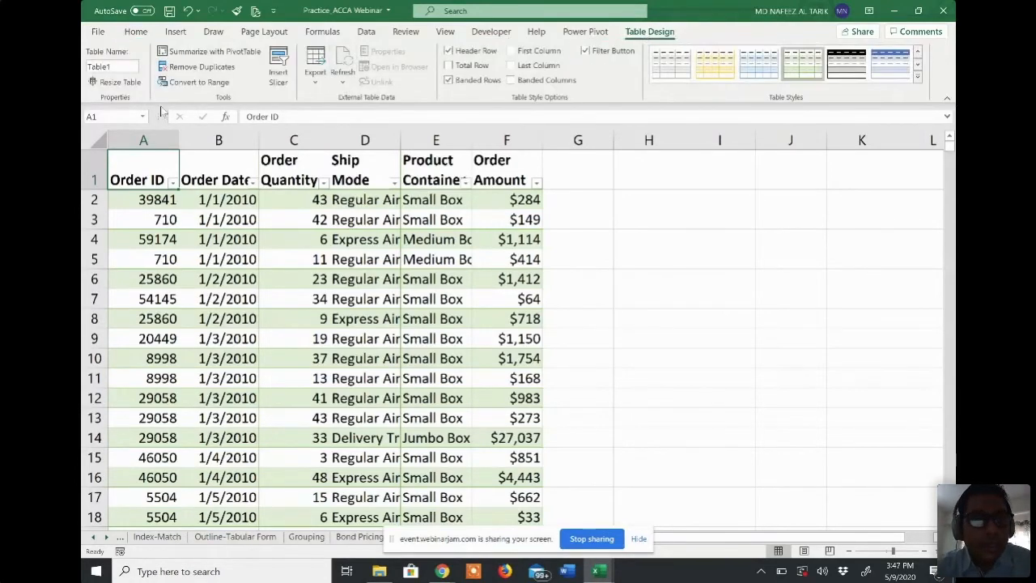
click(200, 84)
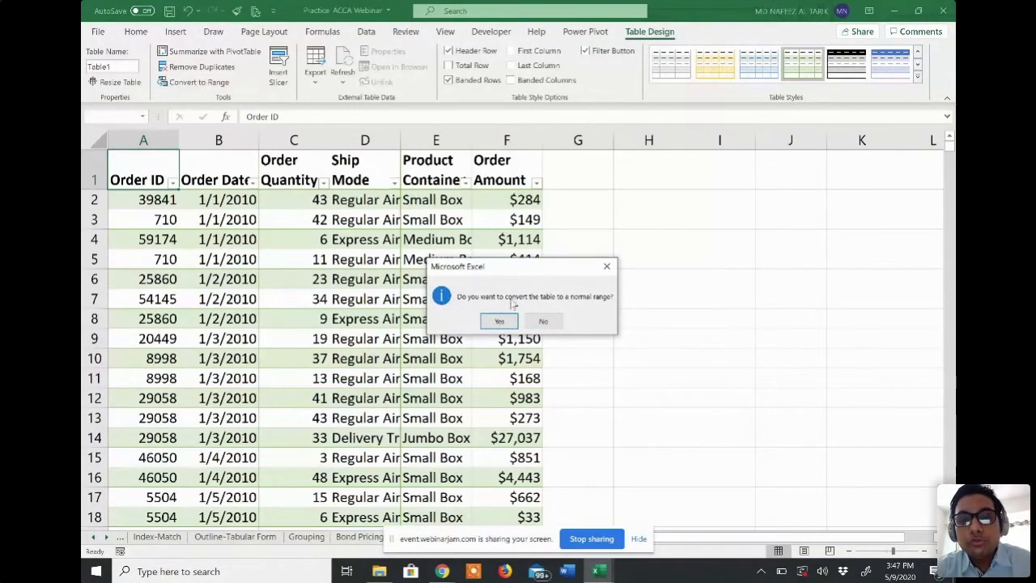
click(496, 321)
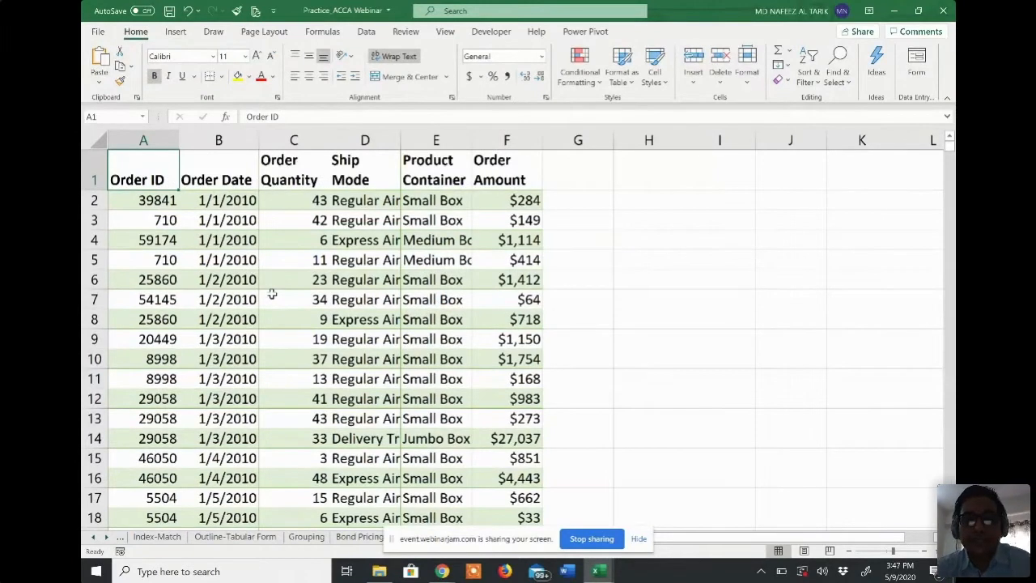
Step: Create a table with headers from the order data range $A$1:$F$2420
click(285, 344)
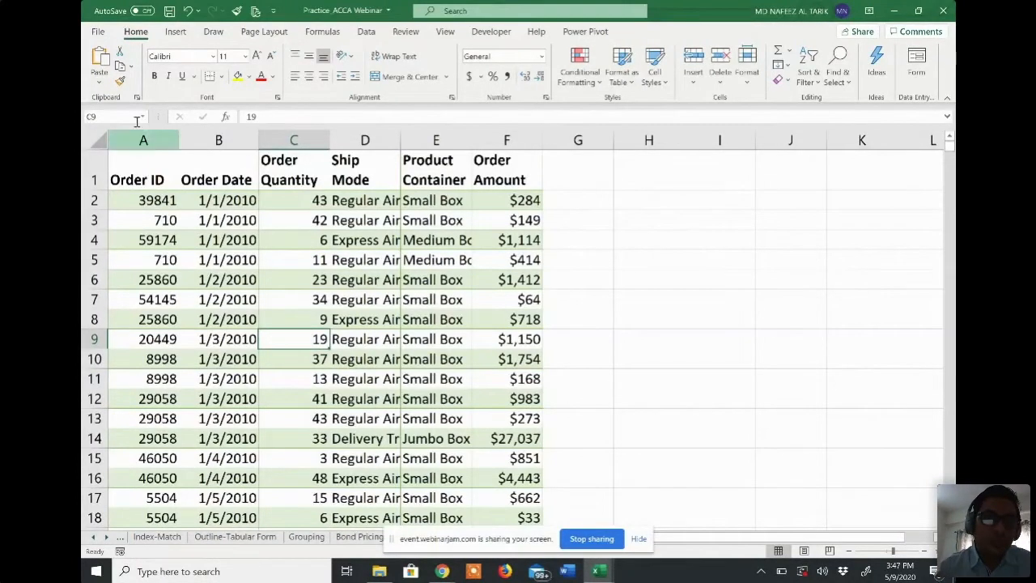
click(129, 161)
click(249, 283)
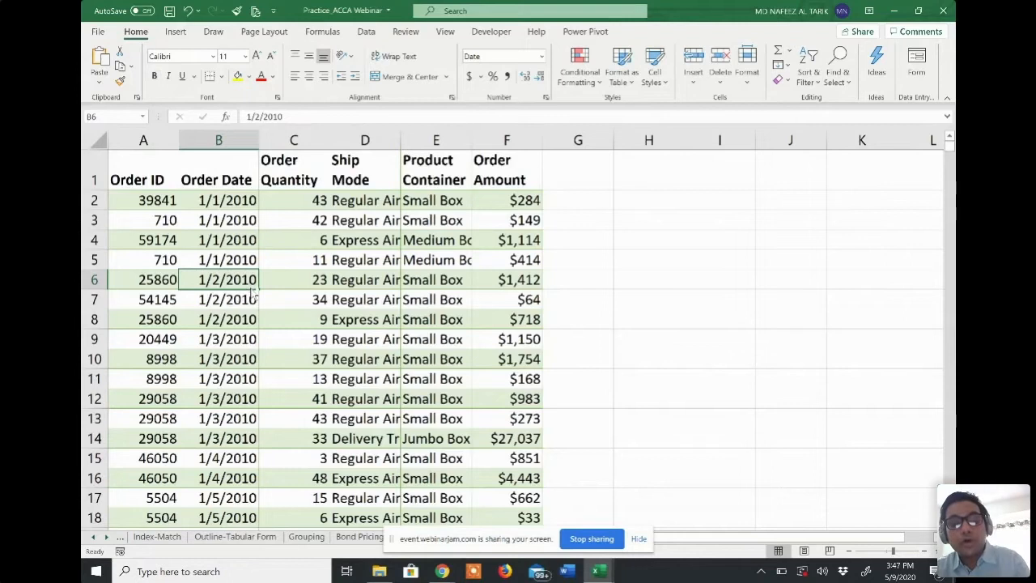
key(ctrl+t)
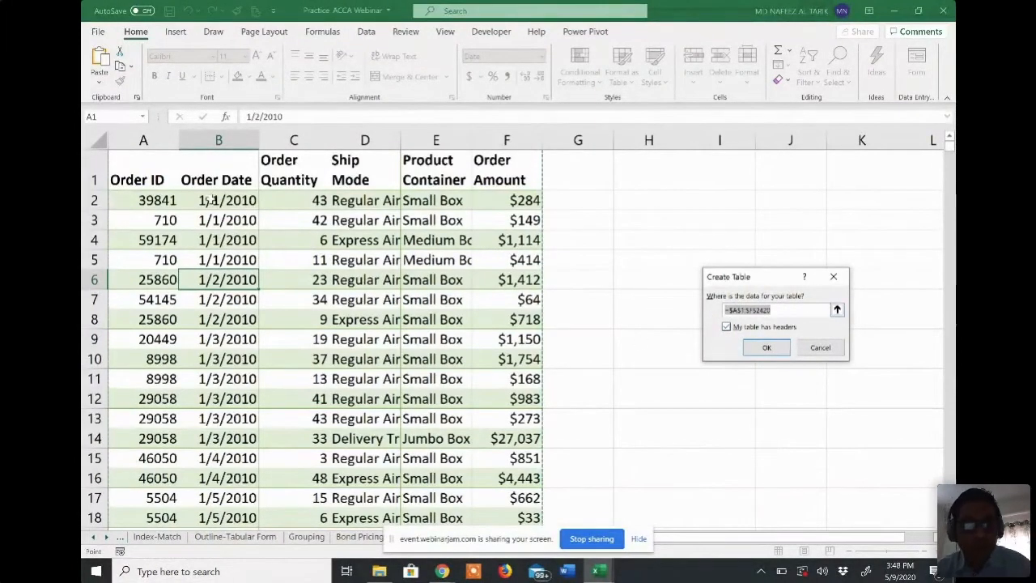
text($A$1)
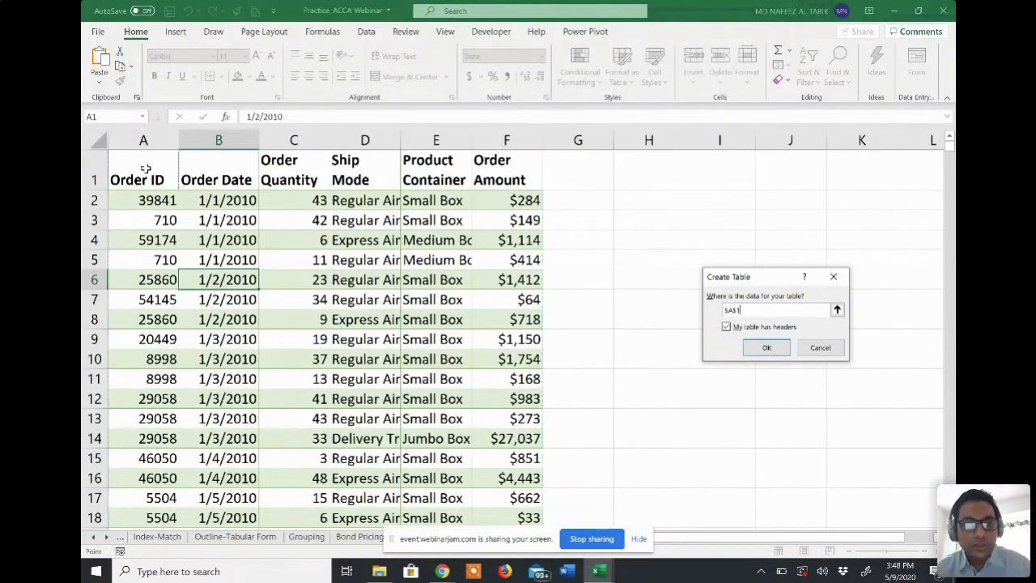
text(:$F$2420)
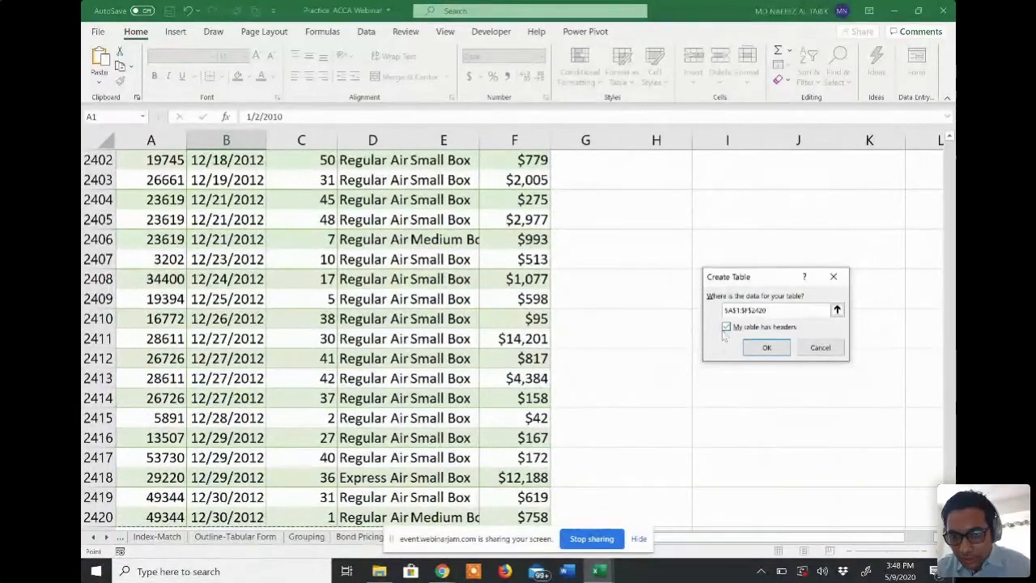
scroll(625, 338, up, 5)
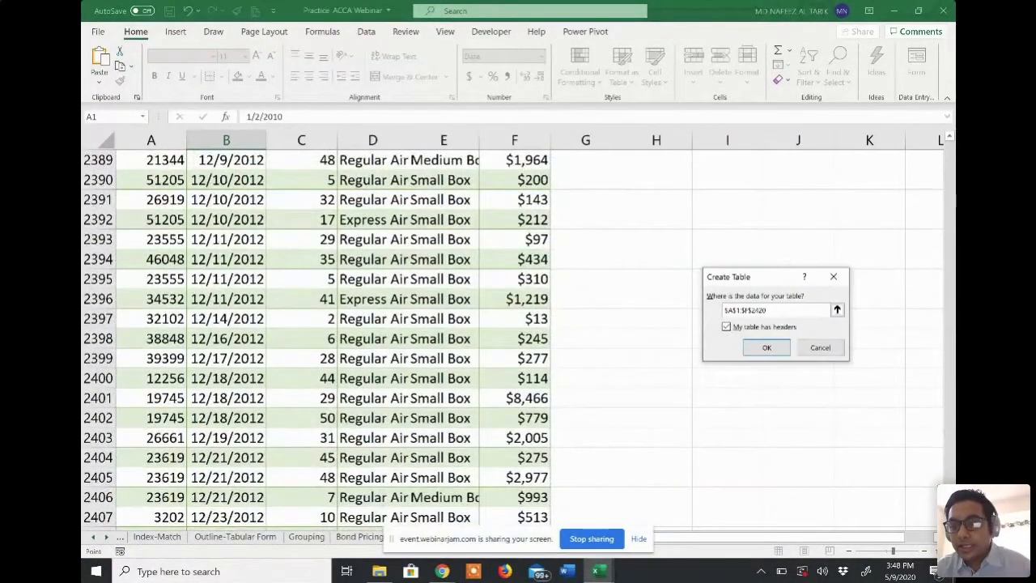
drag(950, 508, 950, 148)
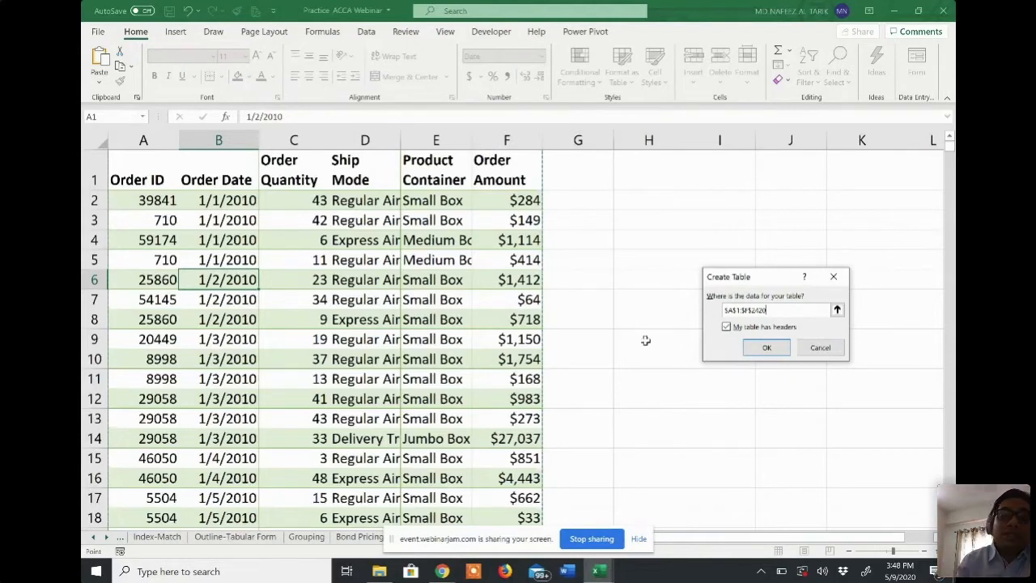
click(766, 348)
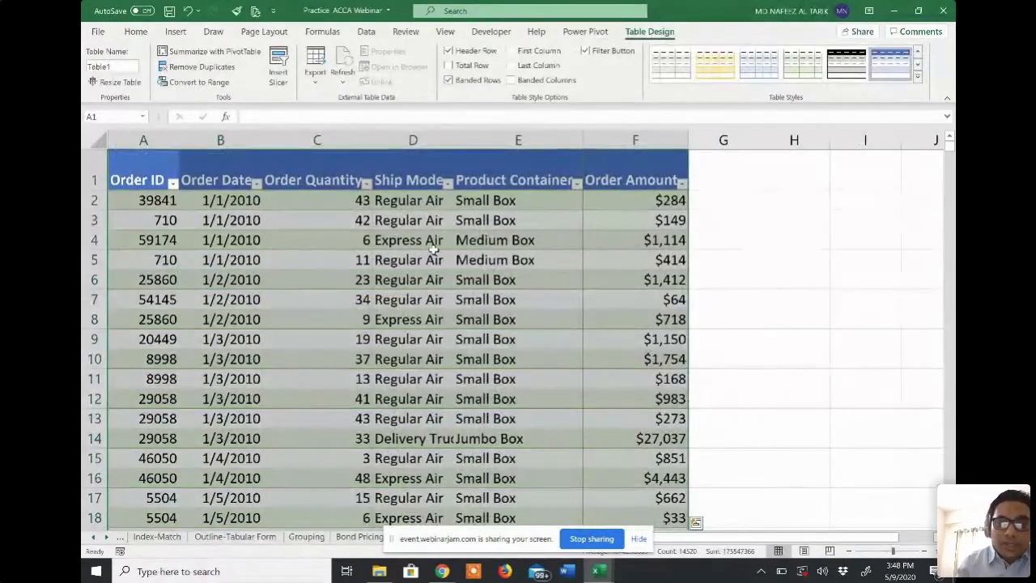
Step: Add a total row to the order table and select its Order Amount total
scroll(336, 248, down, 4)
scroll(336, 248, up, 2)
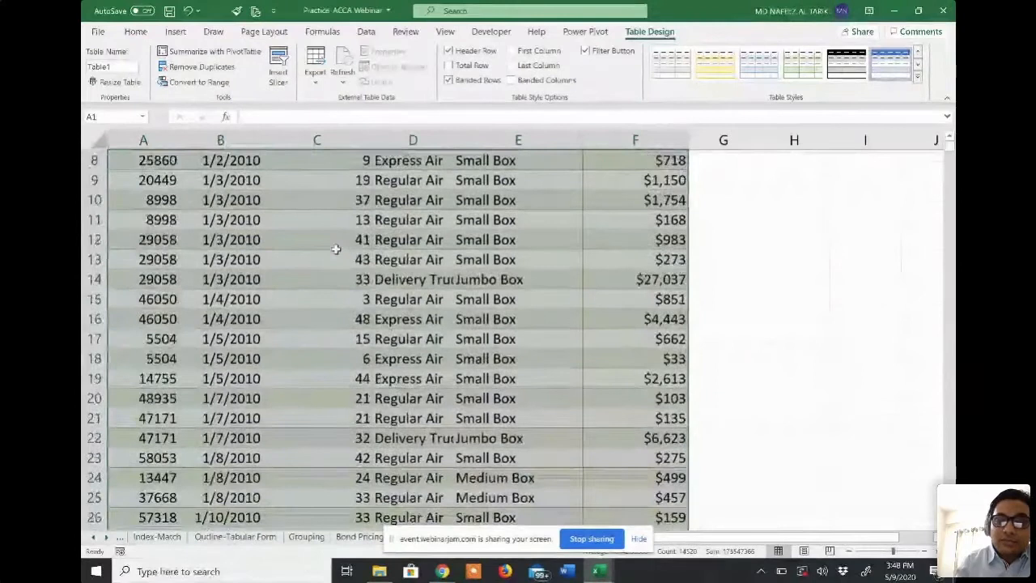
scroll(336, 249, up, 3)
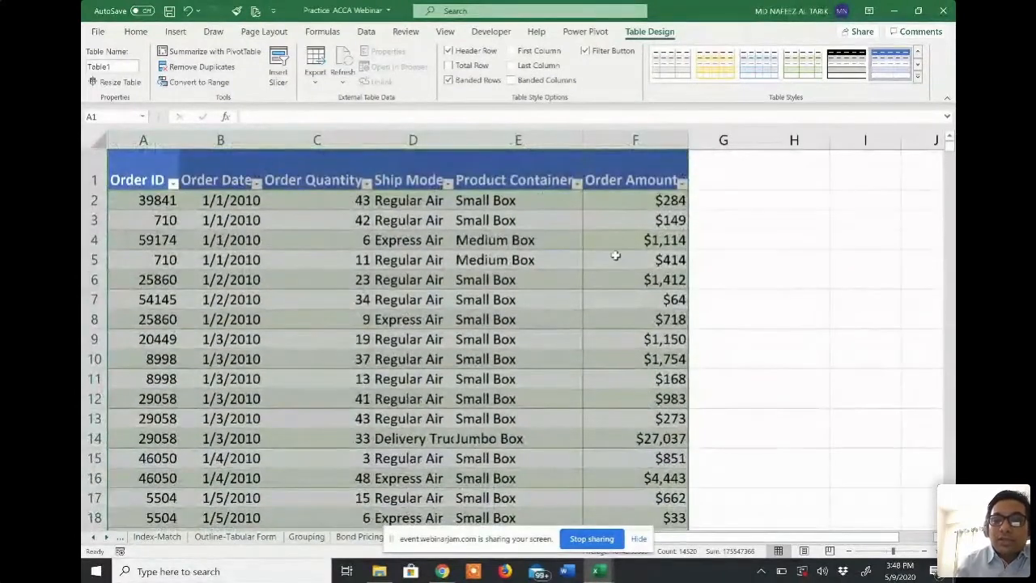
click(615, 256)
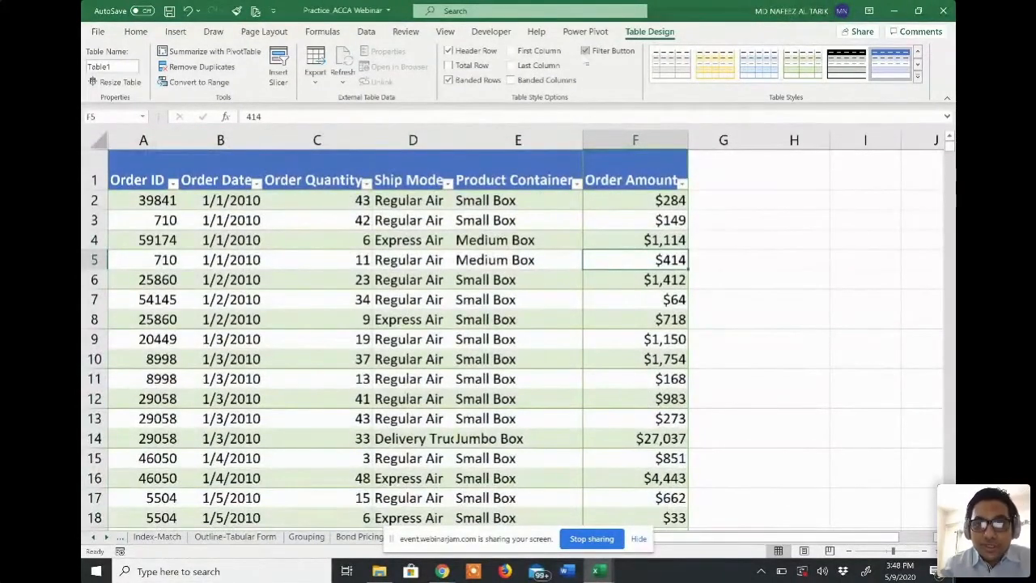
click(470, 68)
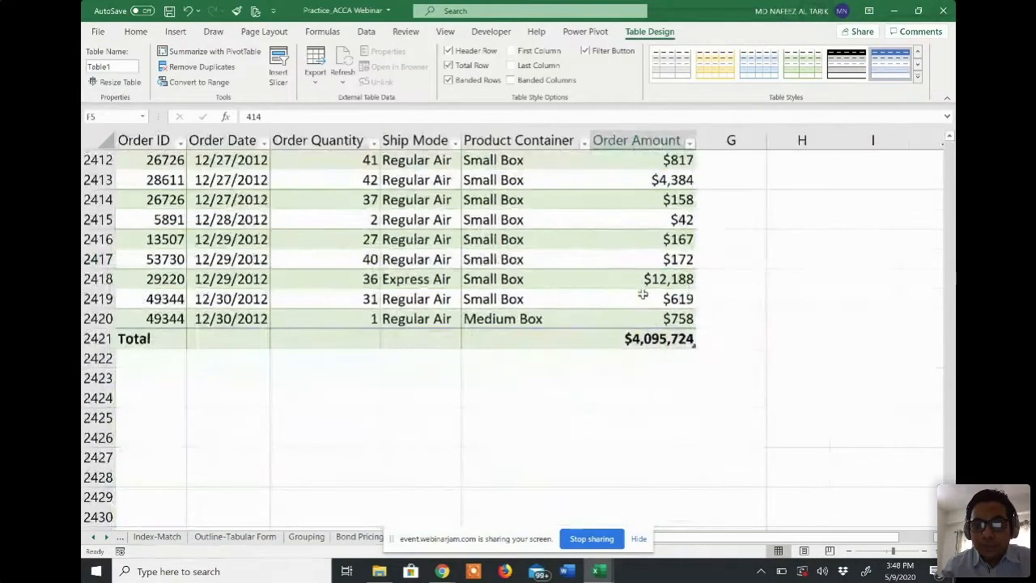
click(644, 338)
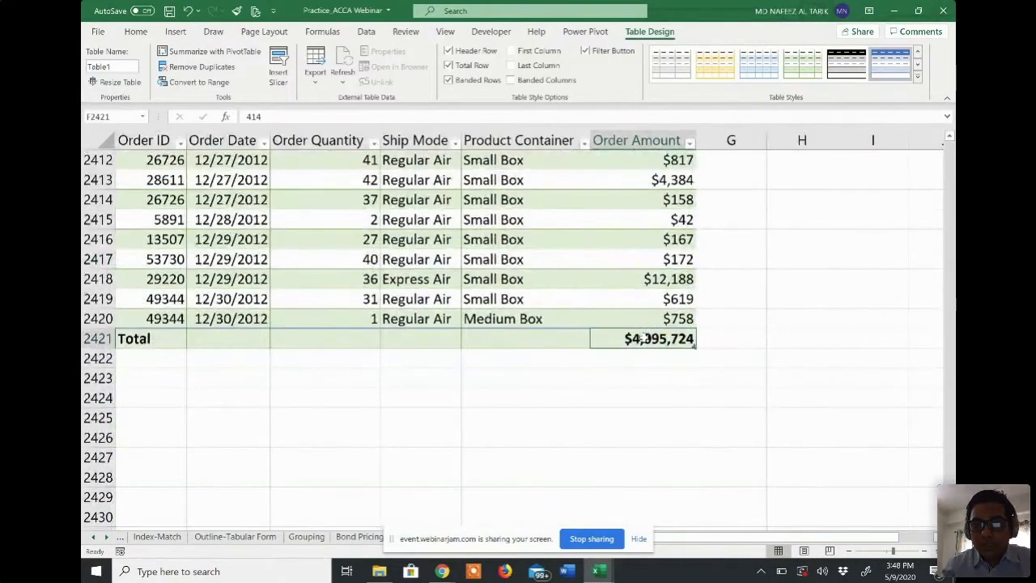
Step: Switch the Order Amount total's function to Average, to StdDev, and back to Sum
click(702, 342)
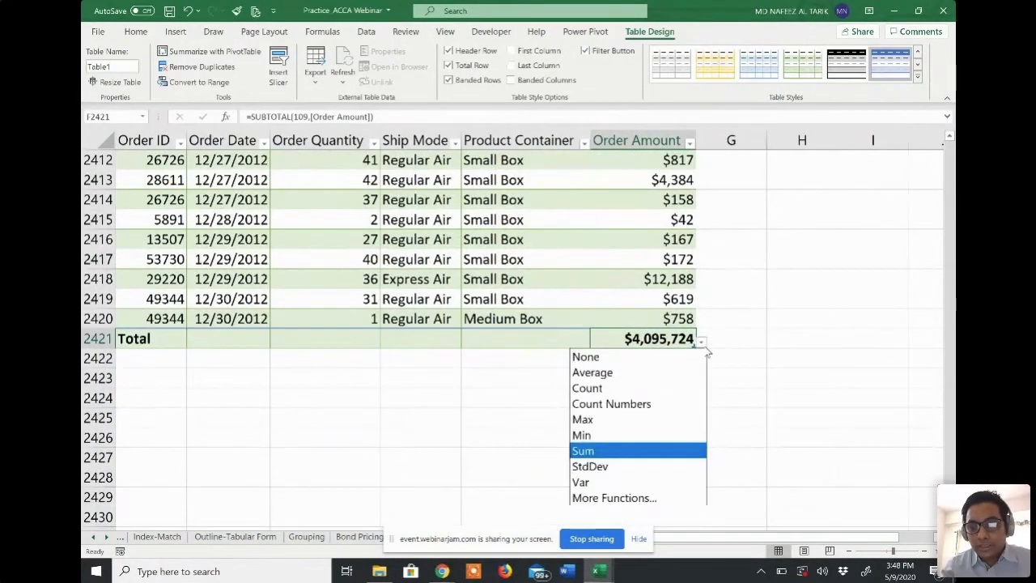
click(633, 373)
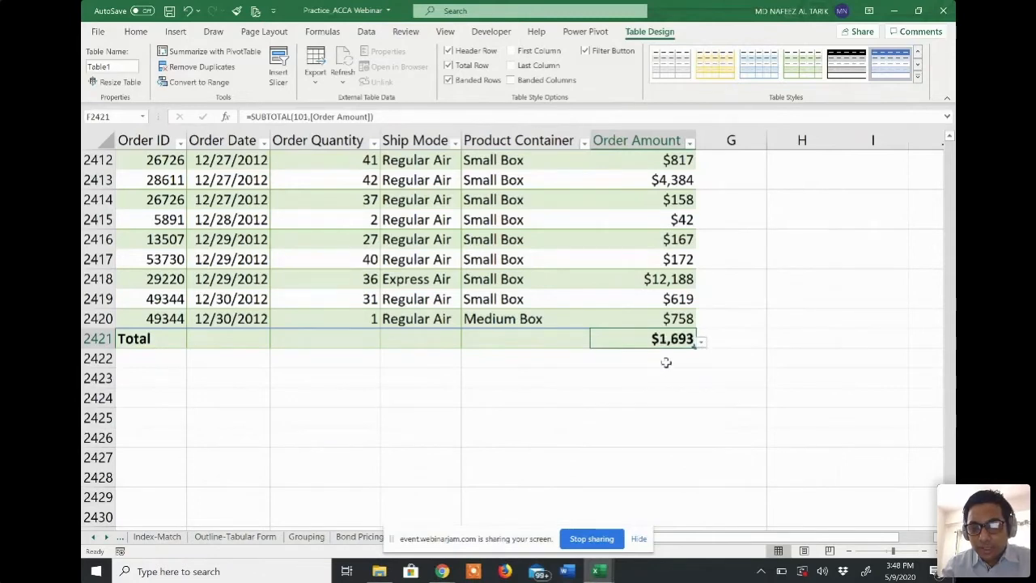
click(702, 342)
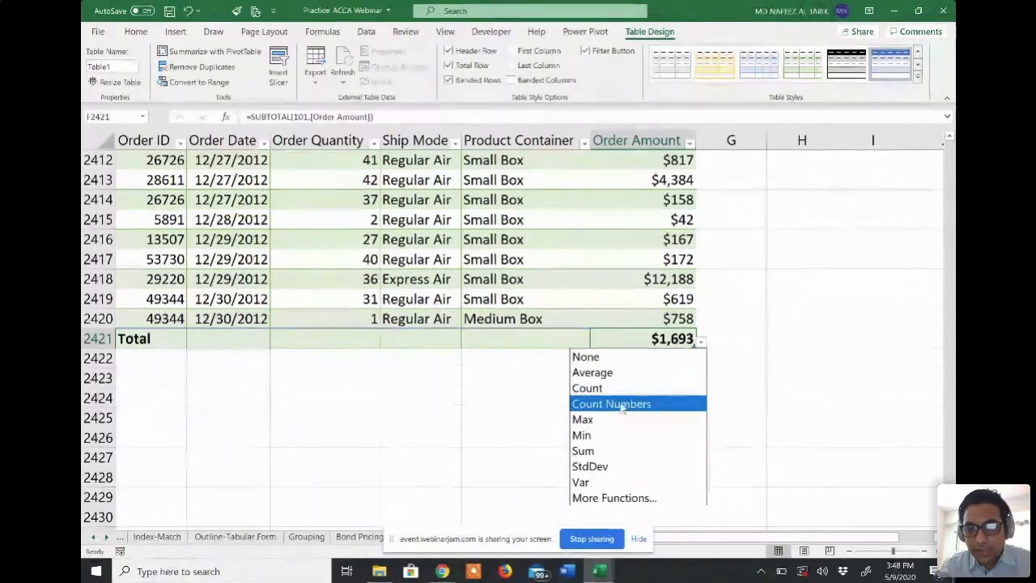
click(603, 468)
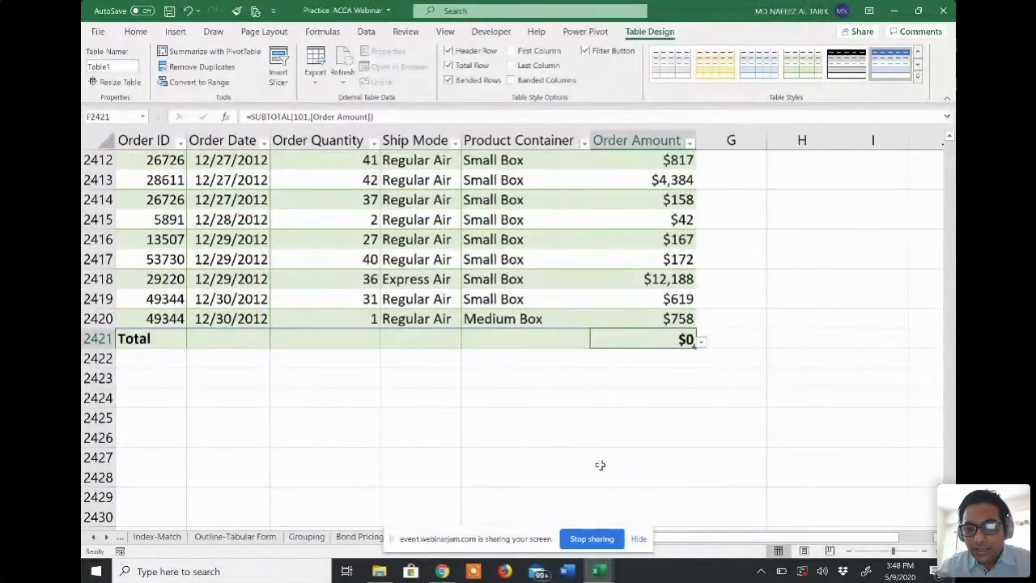
click(702, 343)
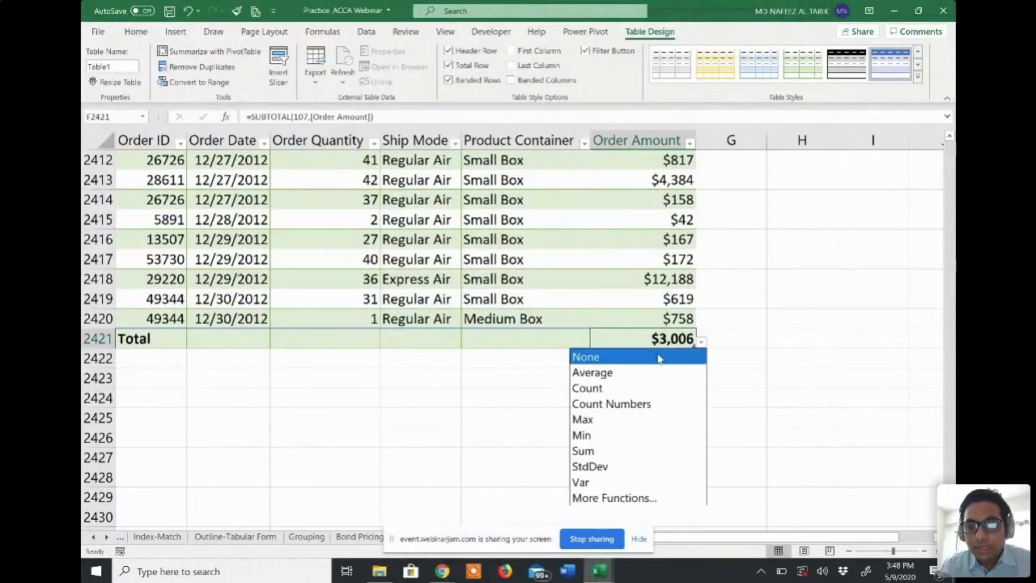
click(595, 451)
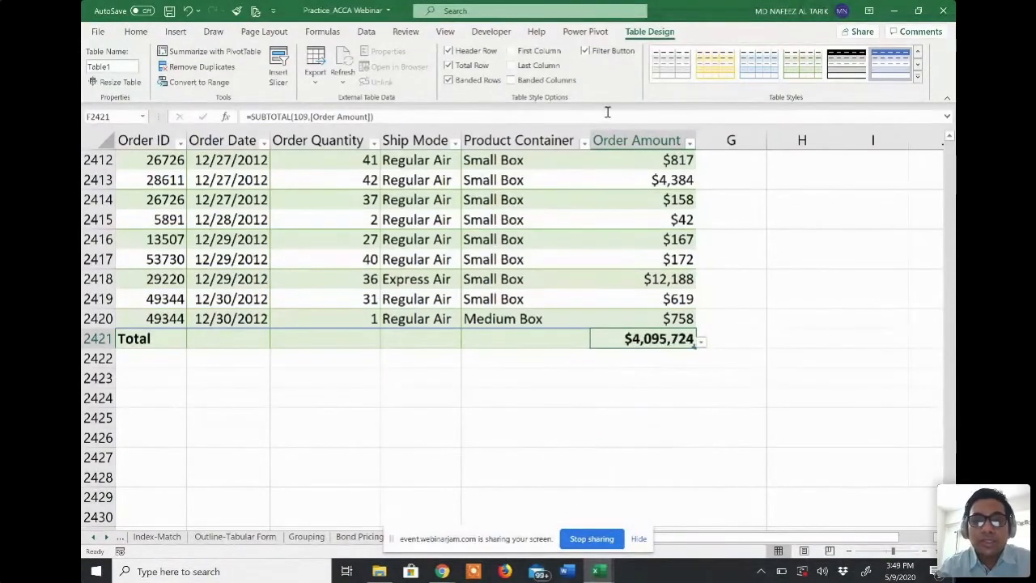
Step: Remove the total row from the order table and return to the Order Amount header
click(478, 68)
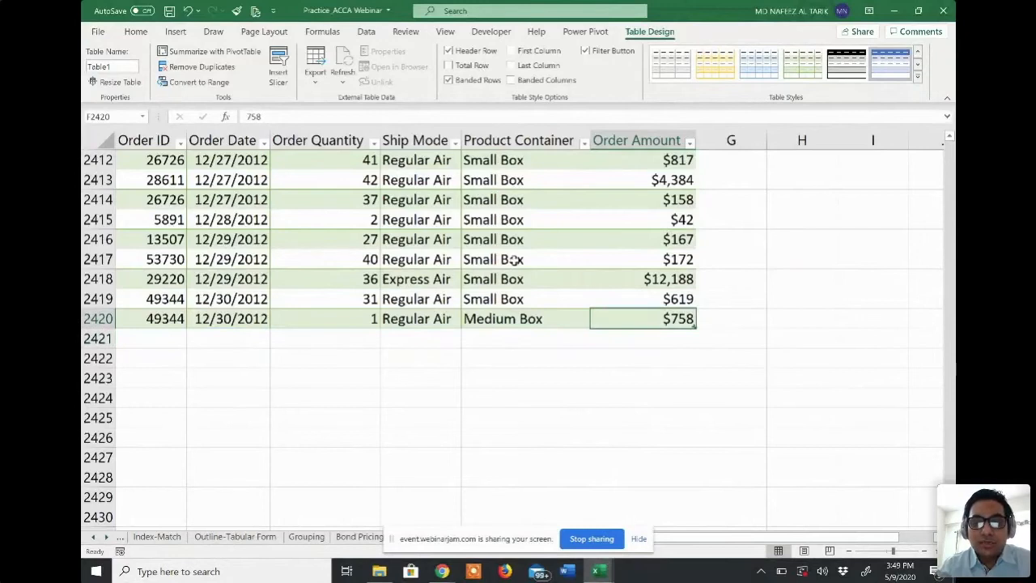
key(ctrl+Up)
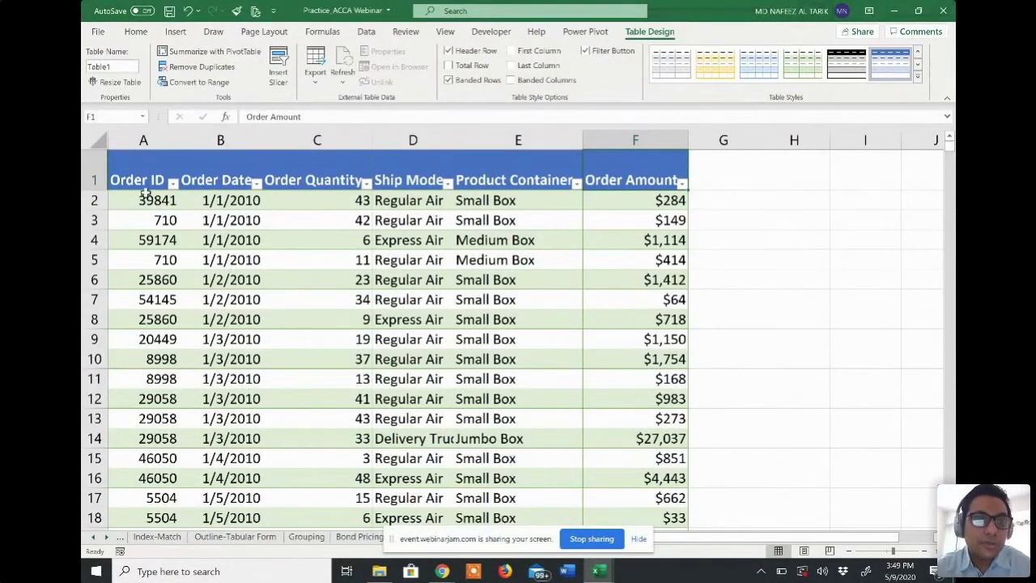
Step: Create a PivotTable from Table1 on a new worksheet
click(175, 32)
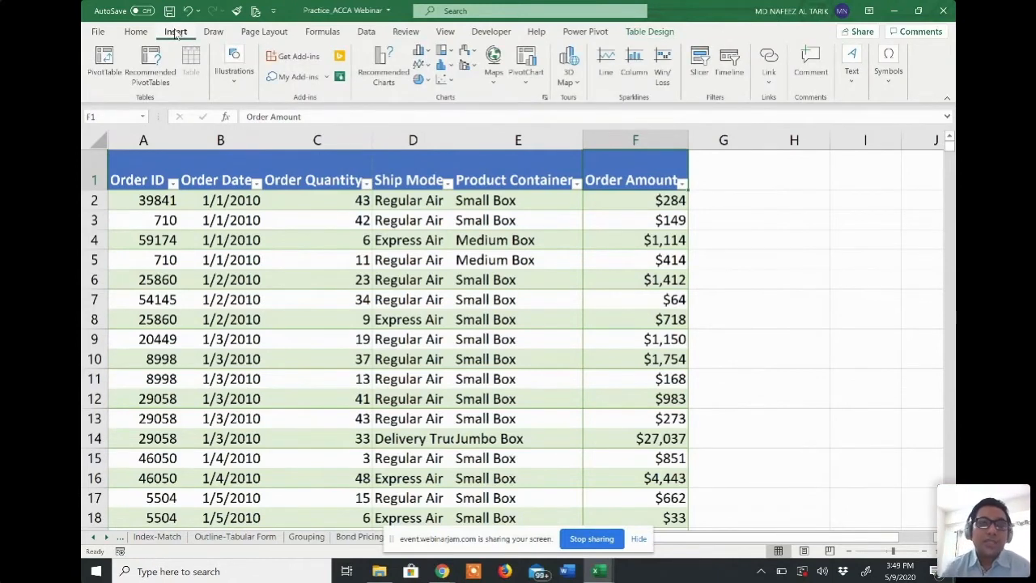
click(104, 64)
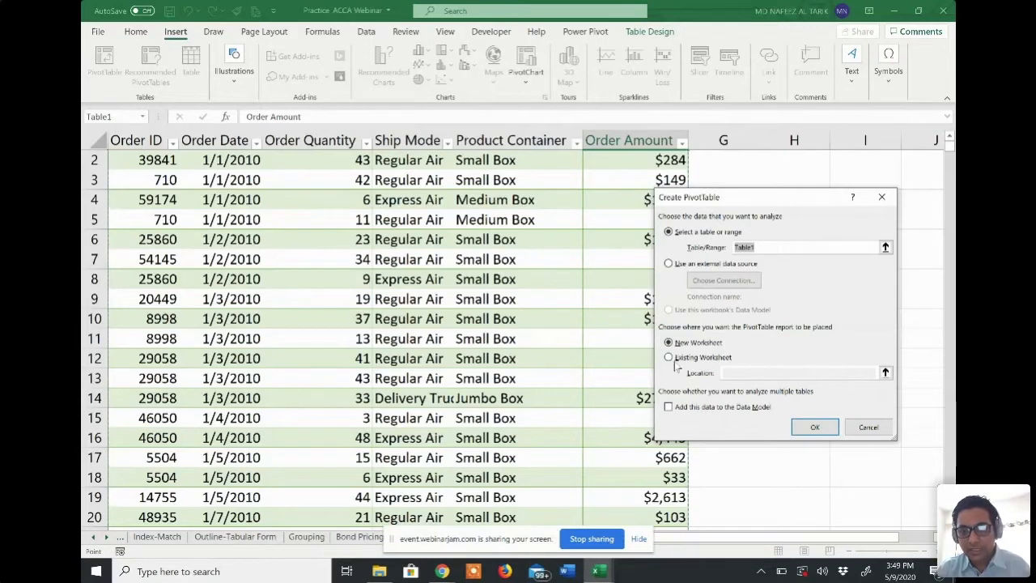
click(816, 429)
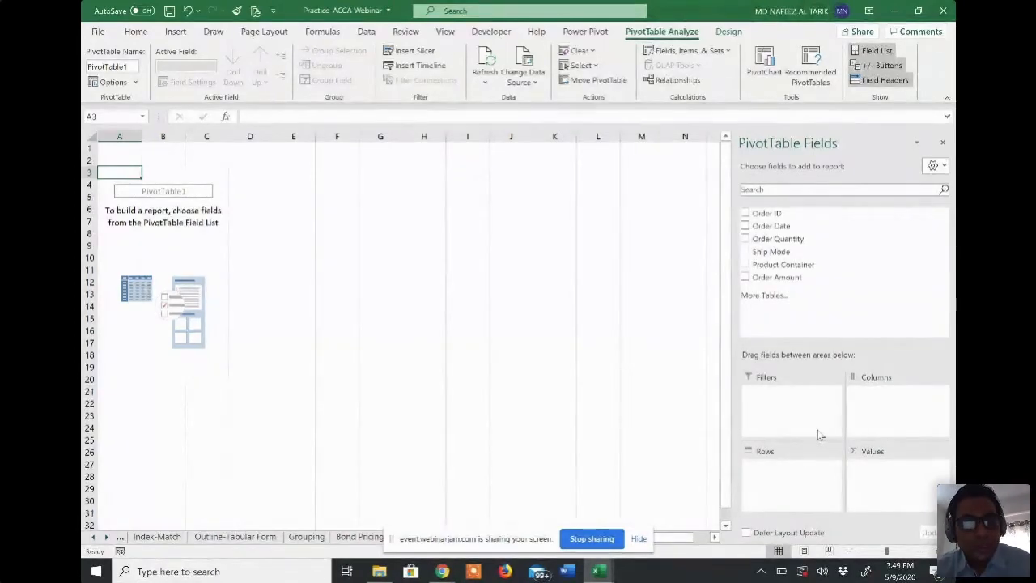
key(alt+Tab)
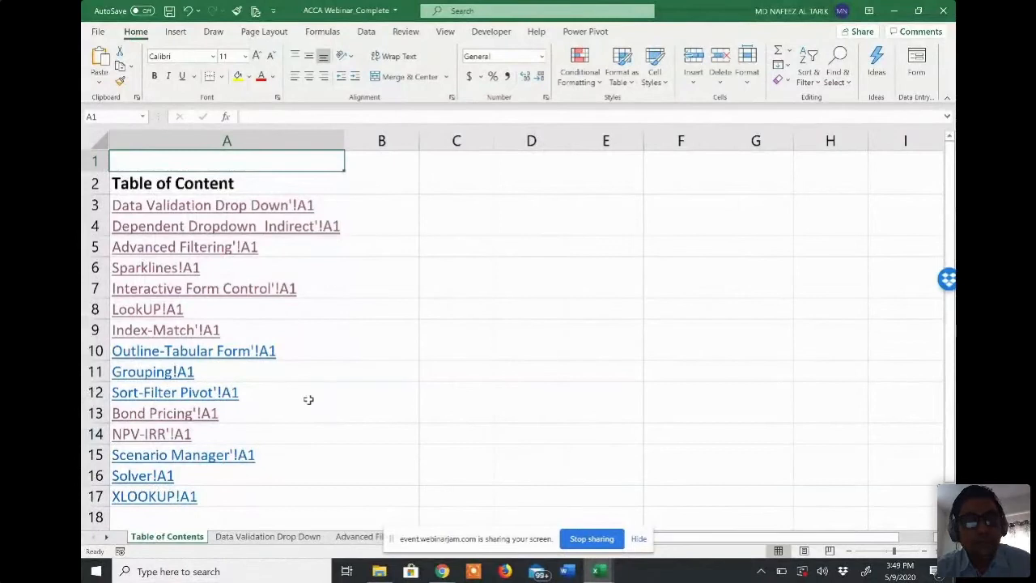
key(alt+Tab)
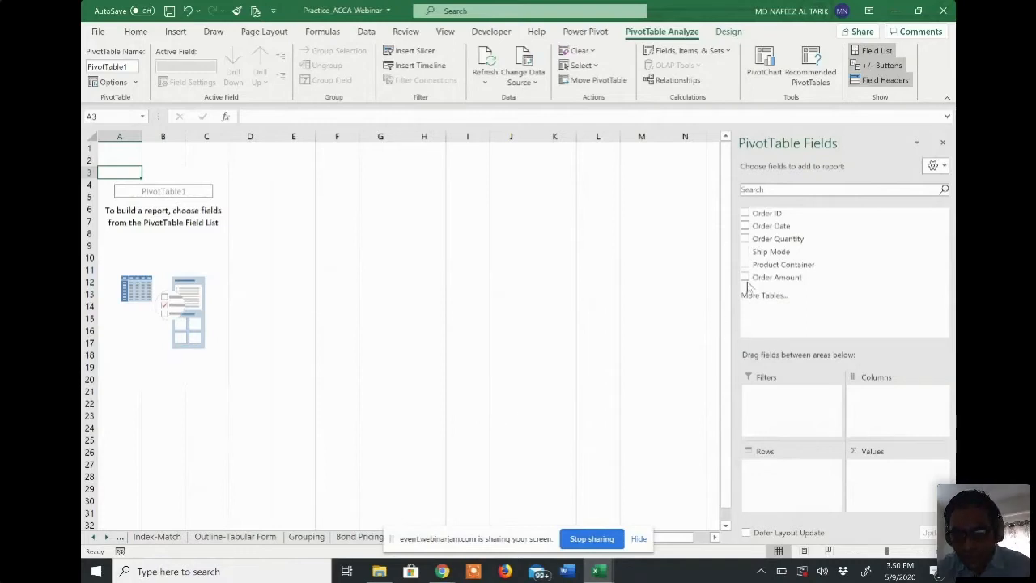
Step: Build the PivotTable with Ship Mode and Product Container as nested row fields and the sum of Order Amount as values
drag(773, 254, 790, 481)
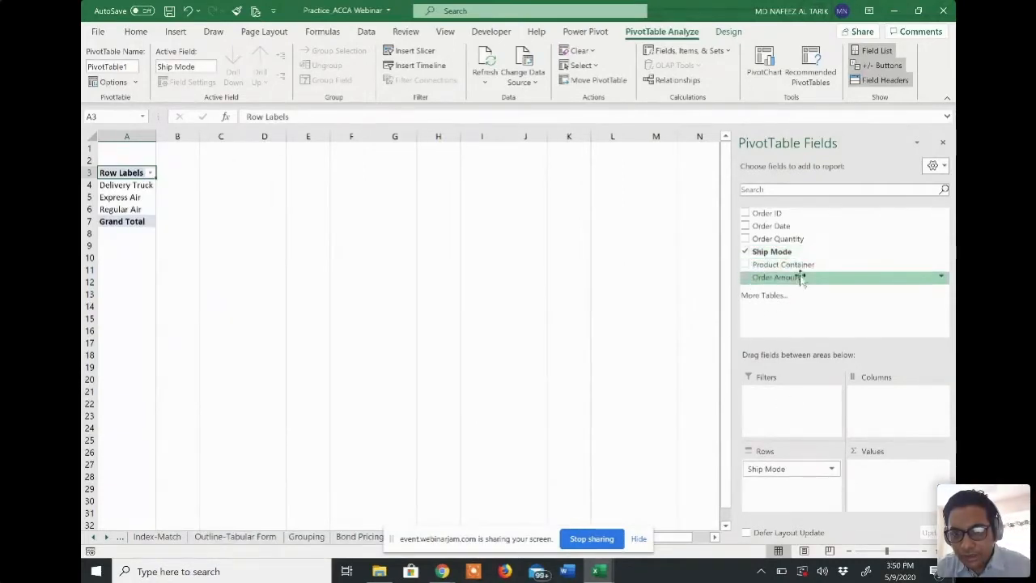
drag(800, 280, 891, 478)
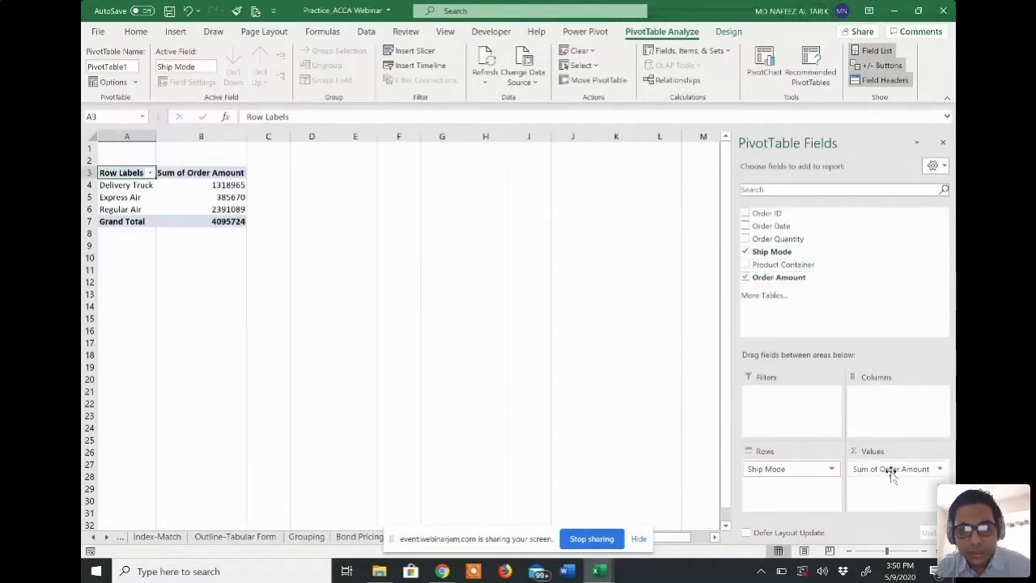
drag(798, 265, 794, 488)
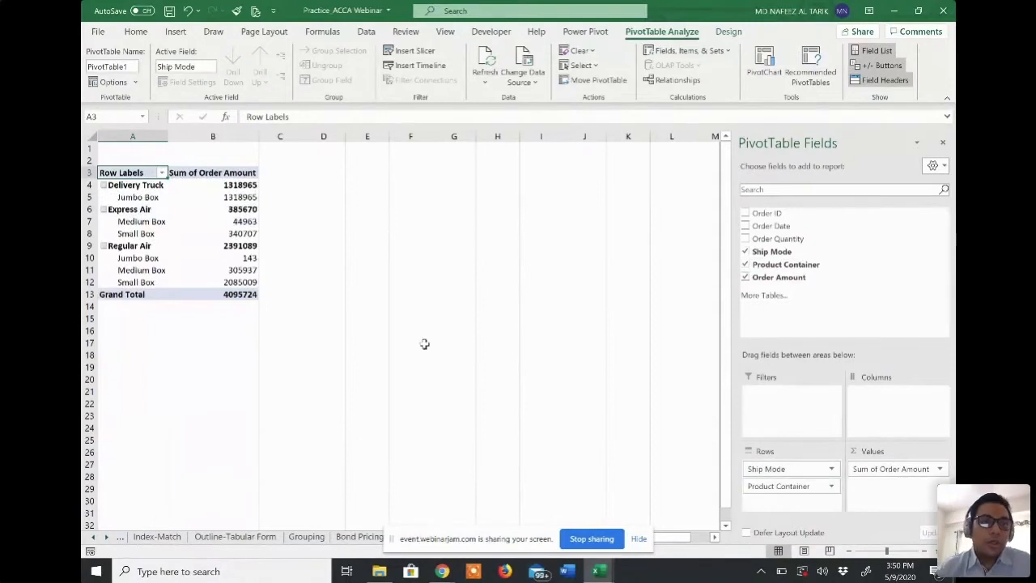
click(902, 553)
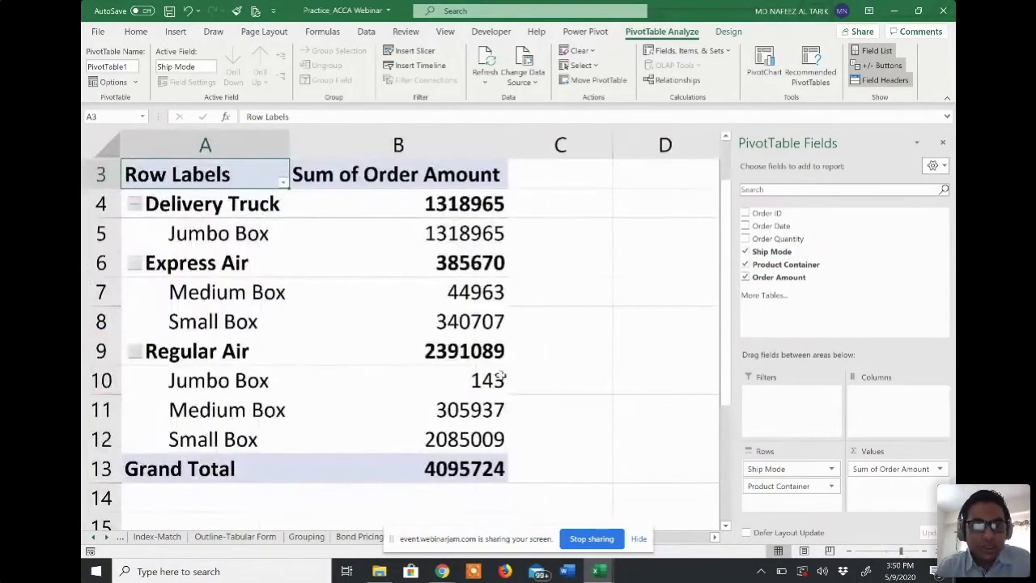
click(245, 207)
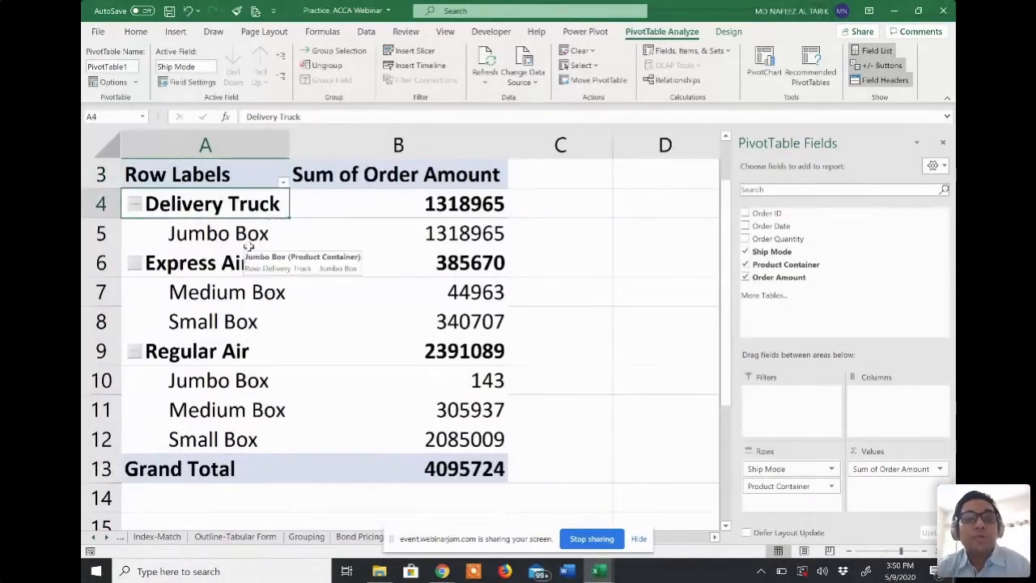
Step: Examine the Ship Mode items and the Product Container items nested beneath them in the PivotTable's row labels
click(213, 264)
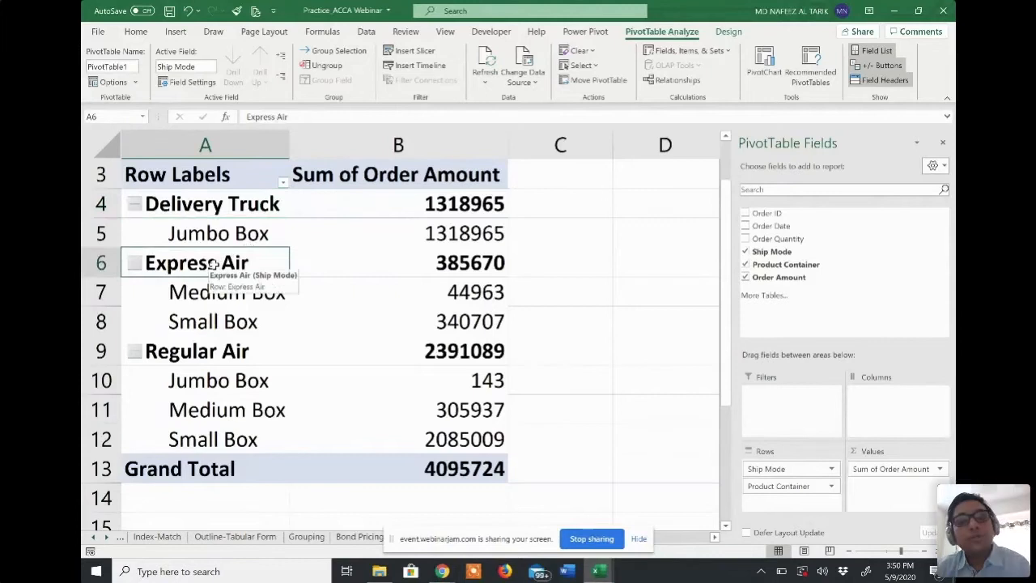
click(194, 358)
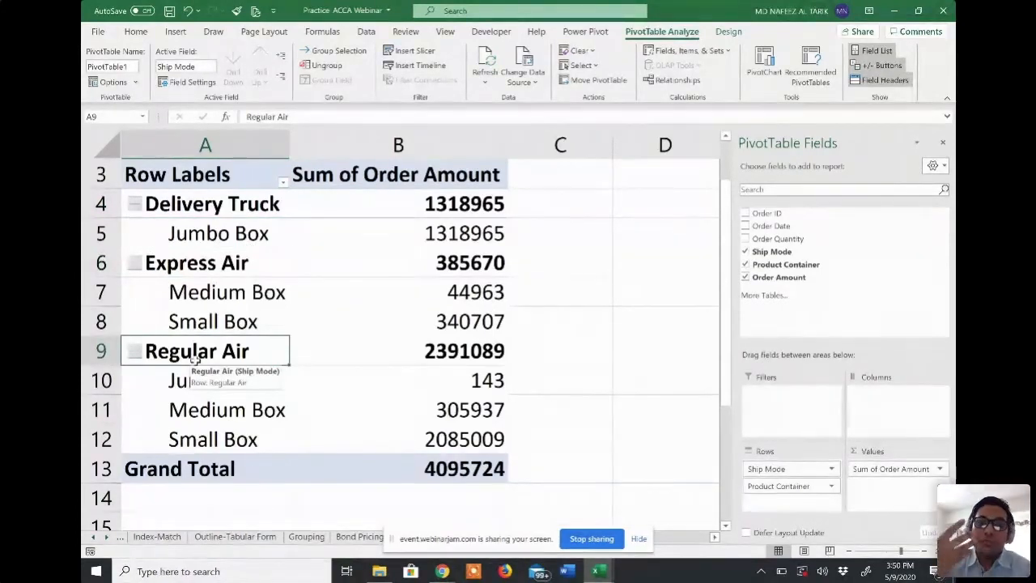
click(220, 234)
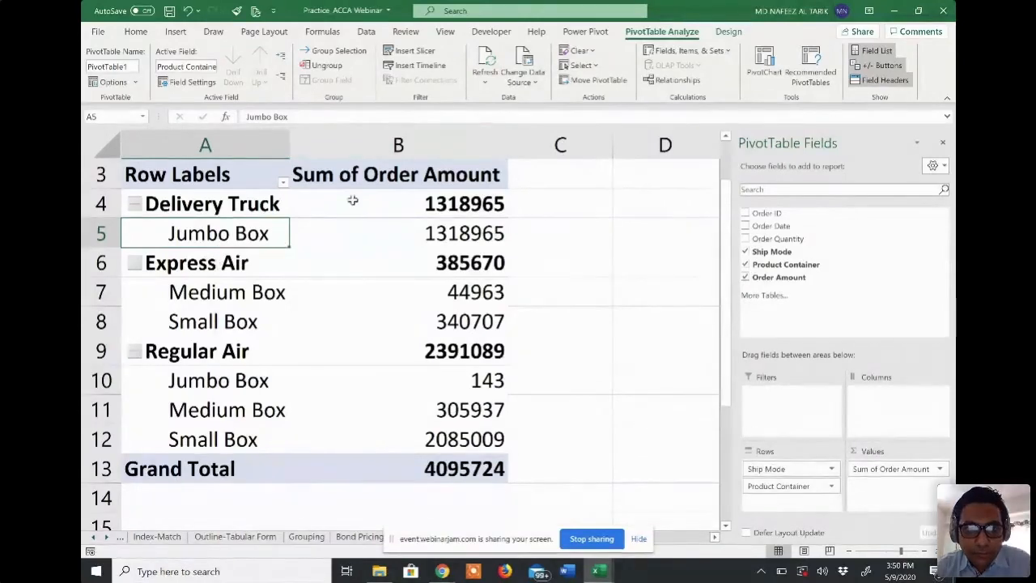
click(247, 203)
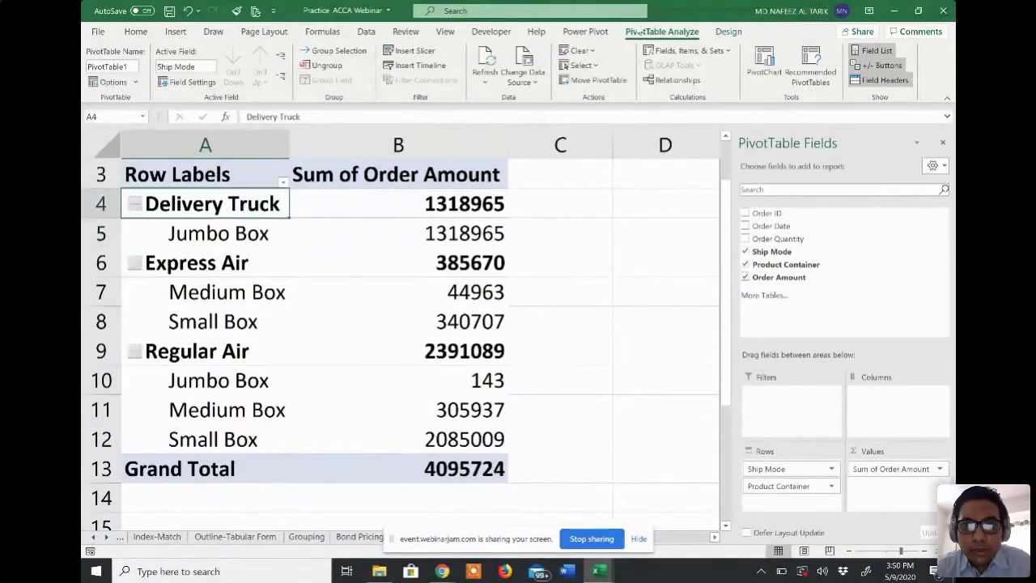
Step: Show the PivotTable in Compact Form and review how the nested product containers share the Ship Mode column
click(728, 31)
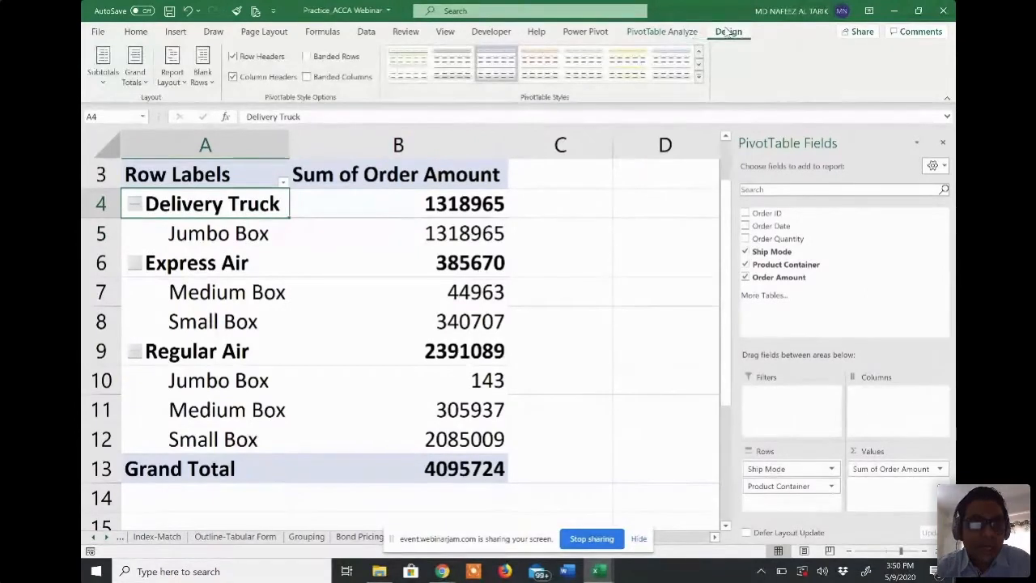
click(174, 80)
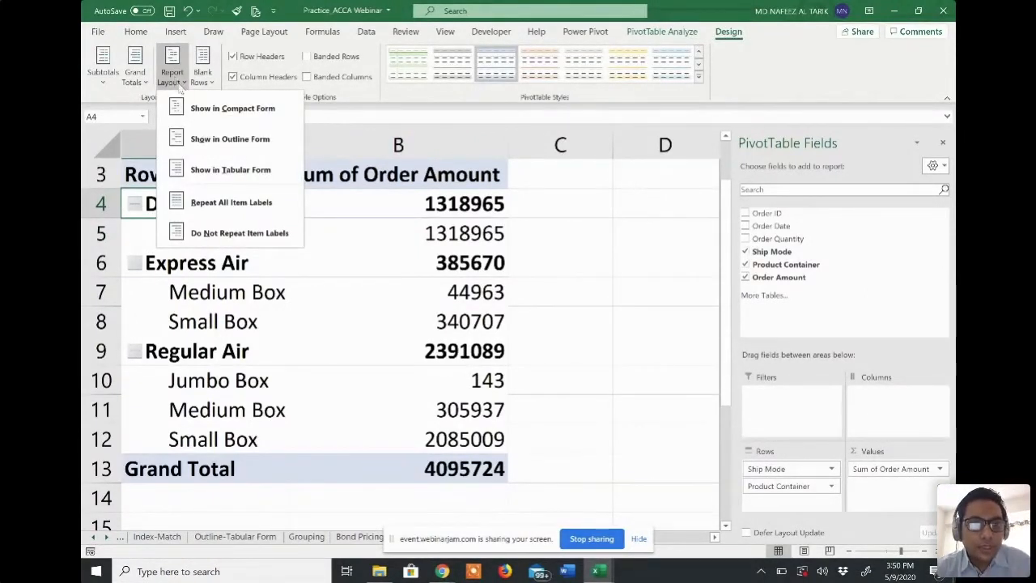
click(251, 112)
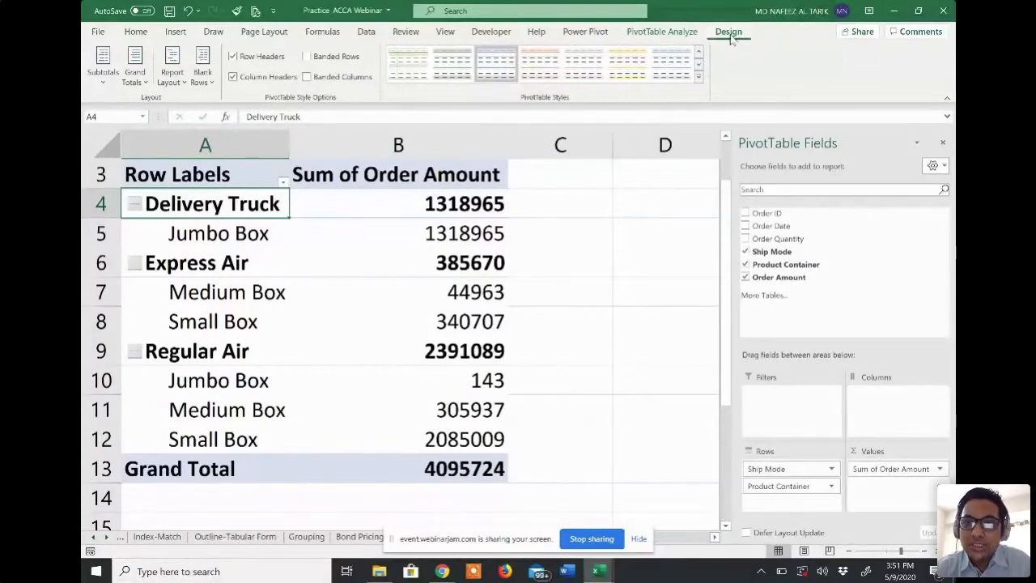
click(182, 85)
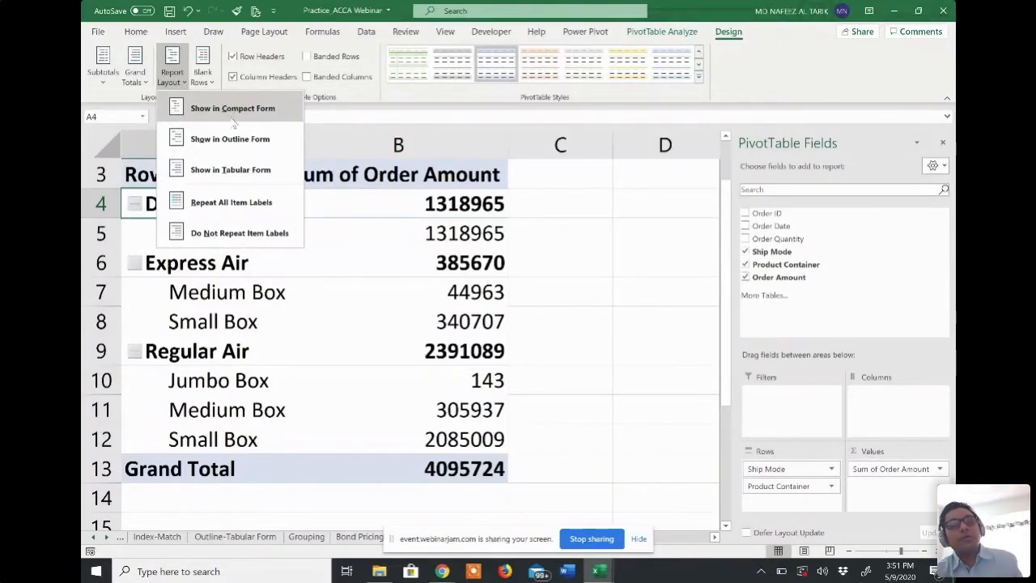
click(207, 298)
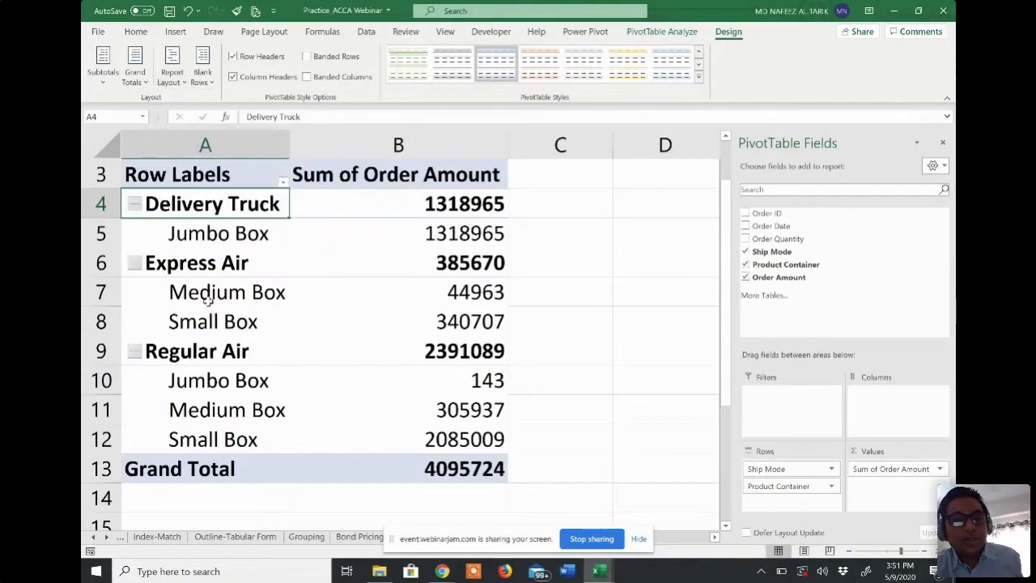
click(219, 235)
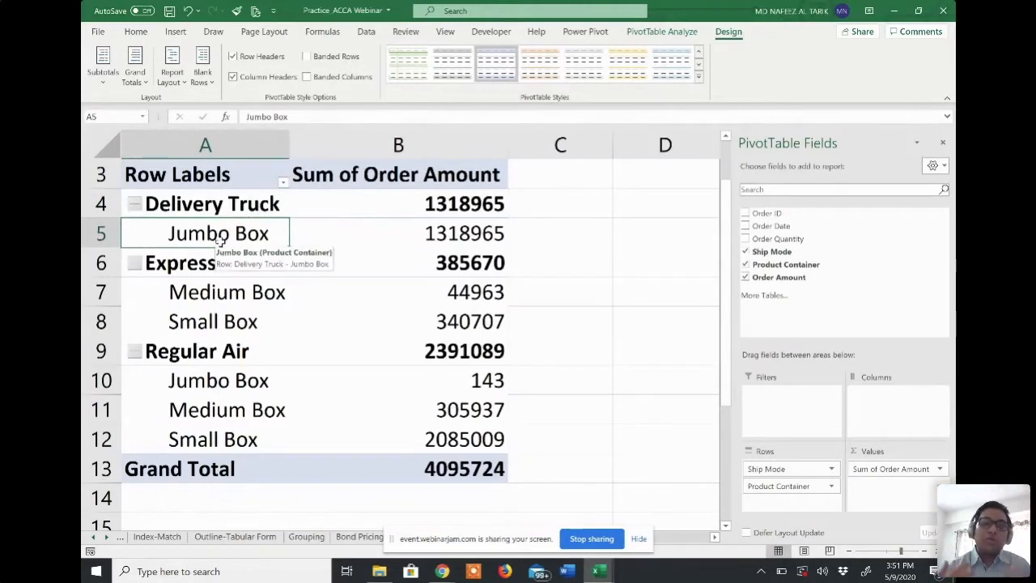
Step: Show the PivotTable in Outline Form and inspect the separate Ship Mode and Product Container columns
click(180, 81)
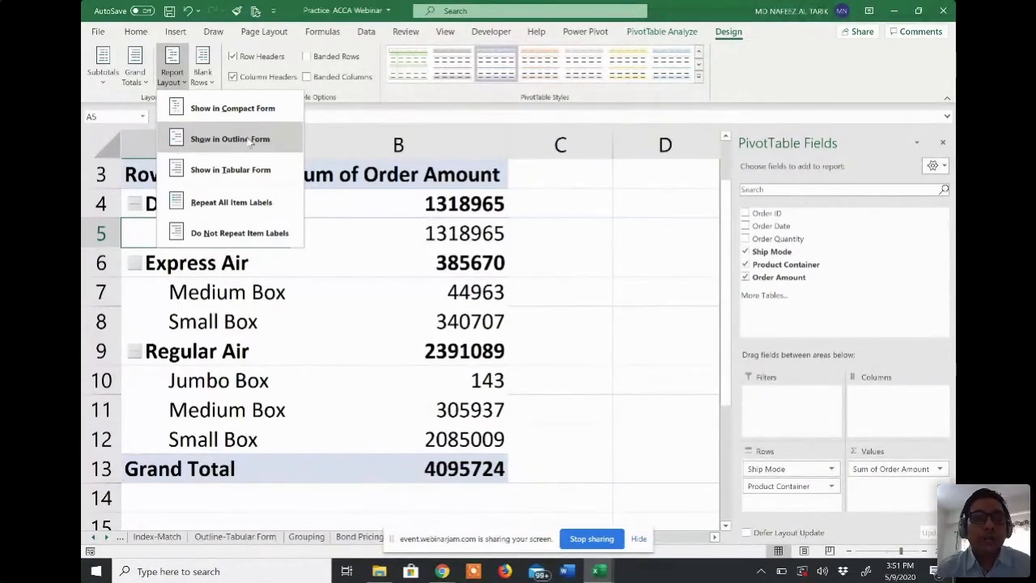
click(247, 142)
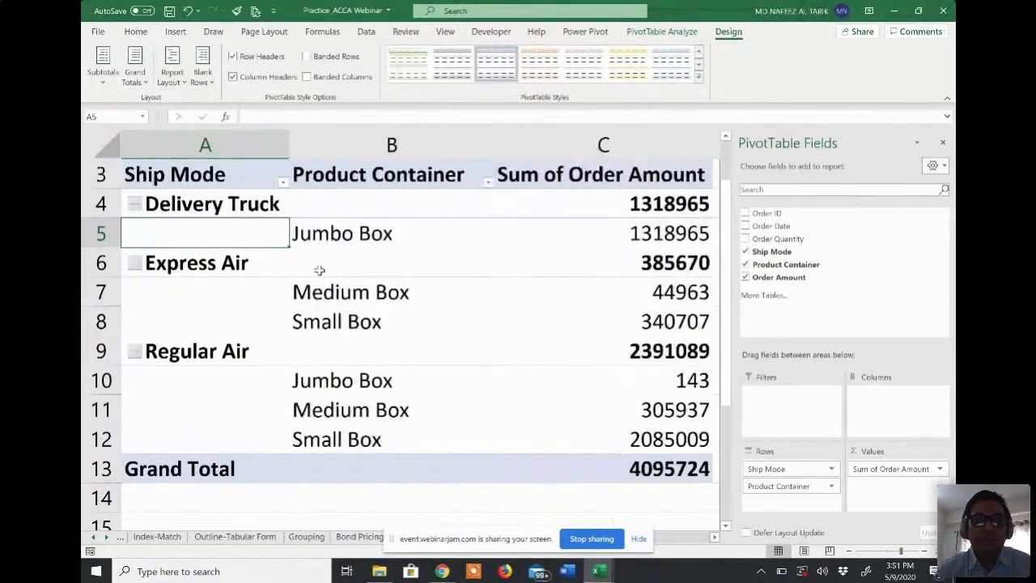
drag(242, 177, 259, 417)
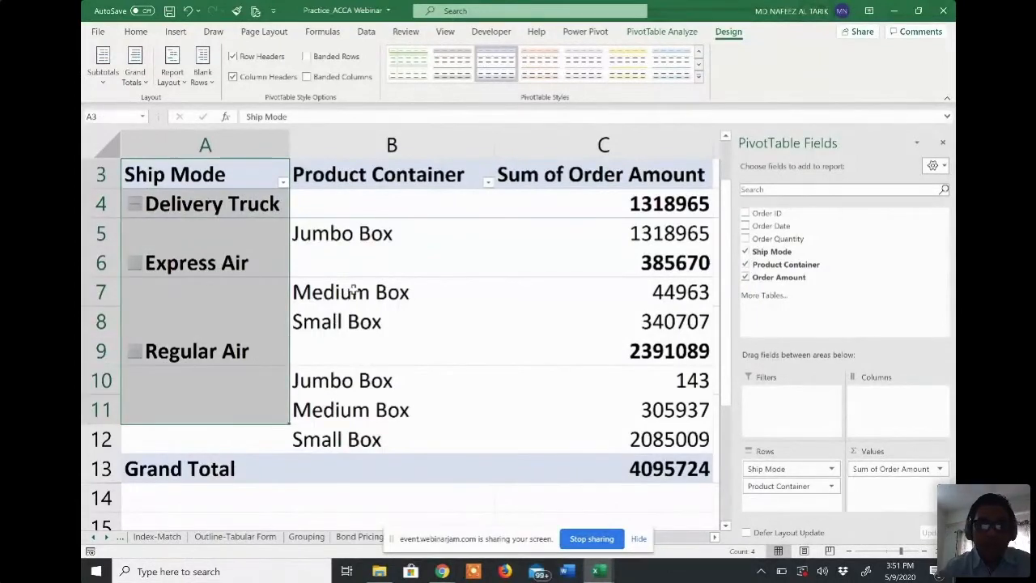
click(389, 234)
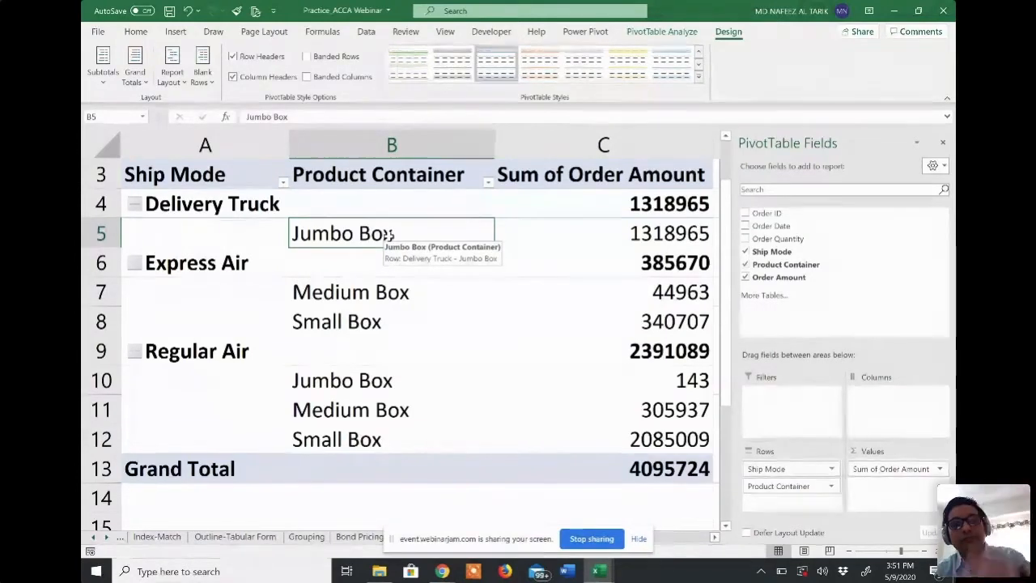
click(259, 204)
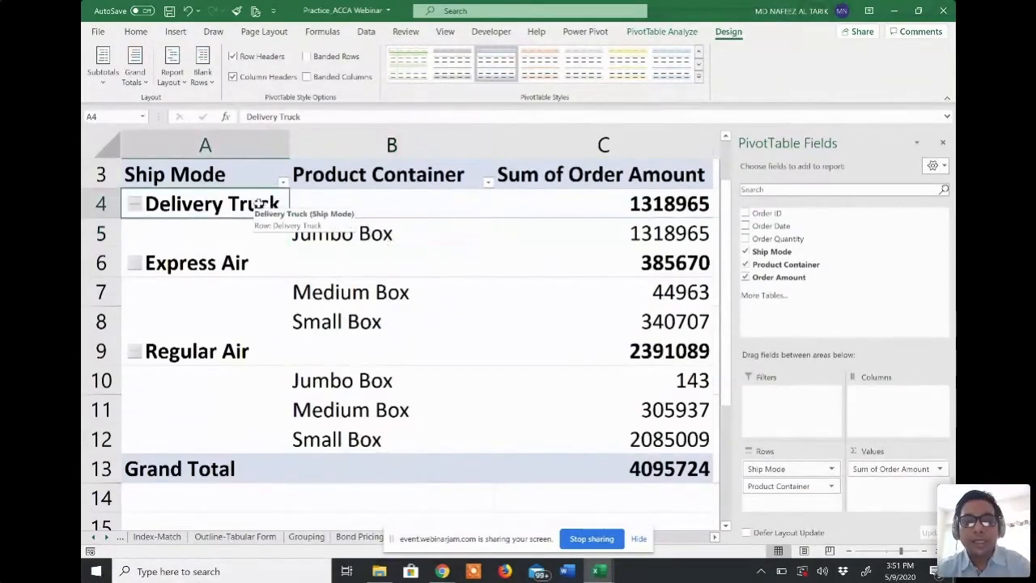
click(364, 234)
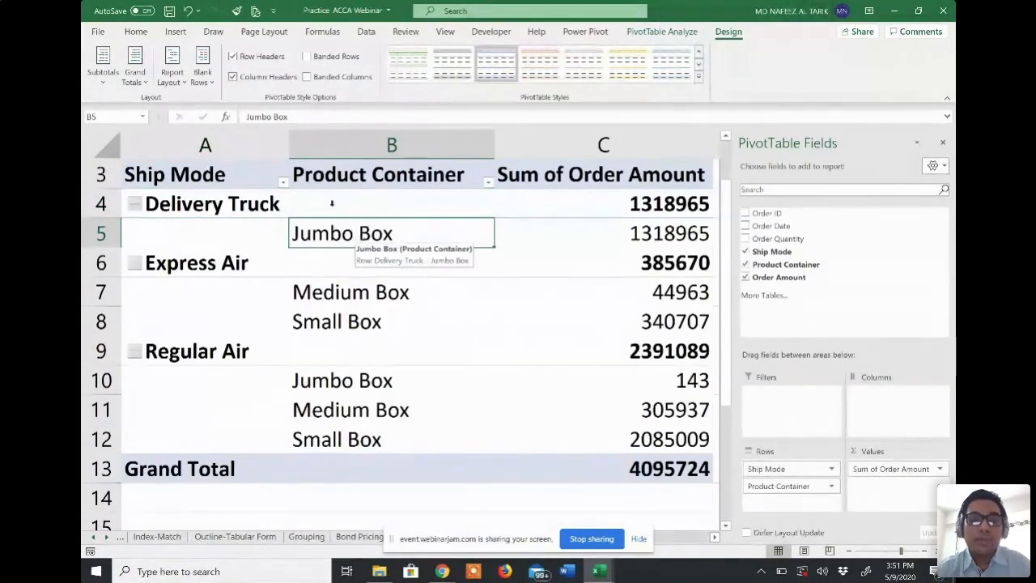
Step: Show the PivotTable in Tabular Form and repeat all item labels
click(178, 84)
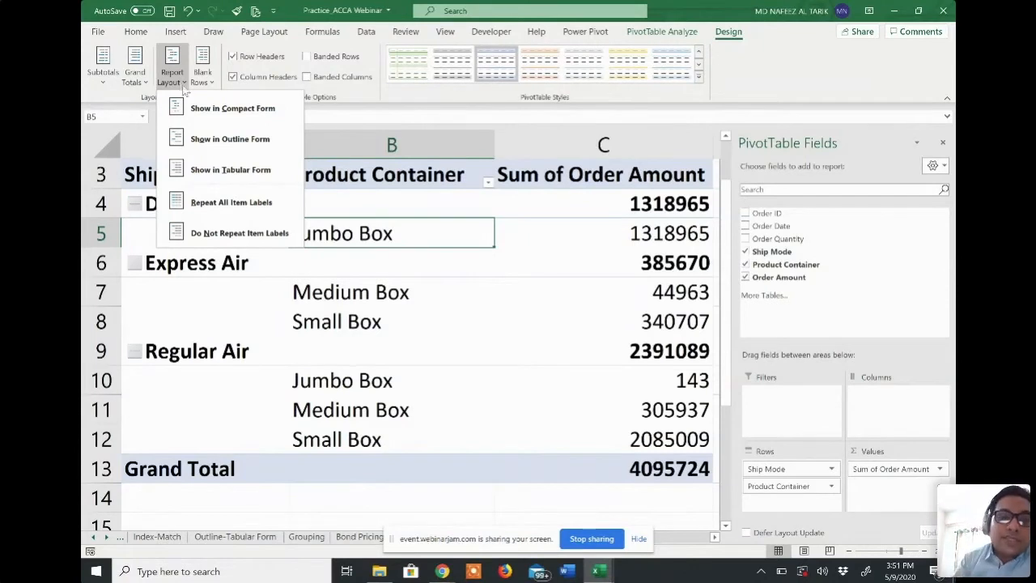
click(224, 173)
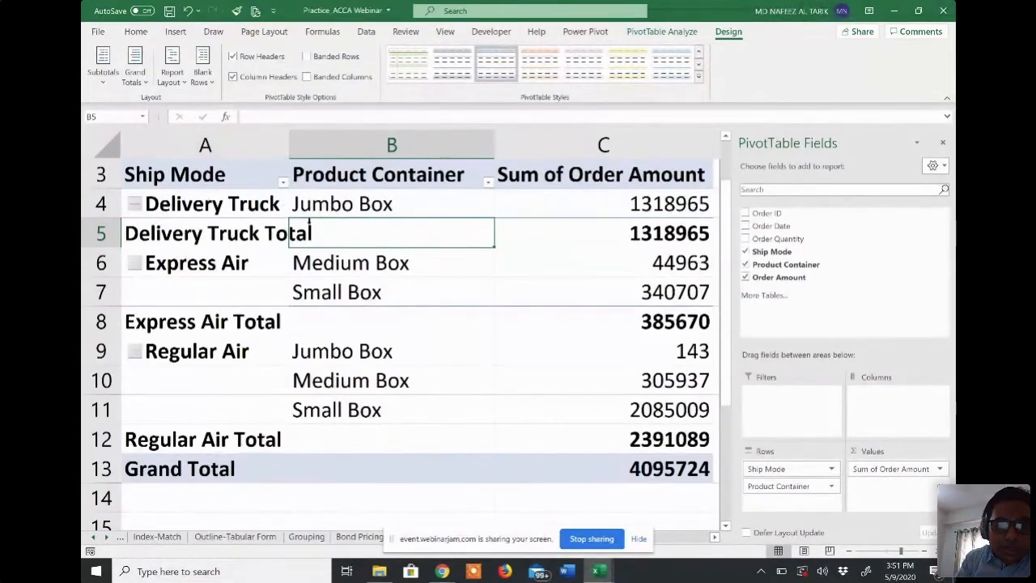
click(172, 77)
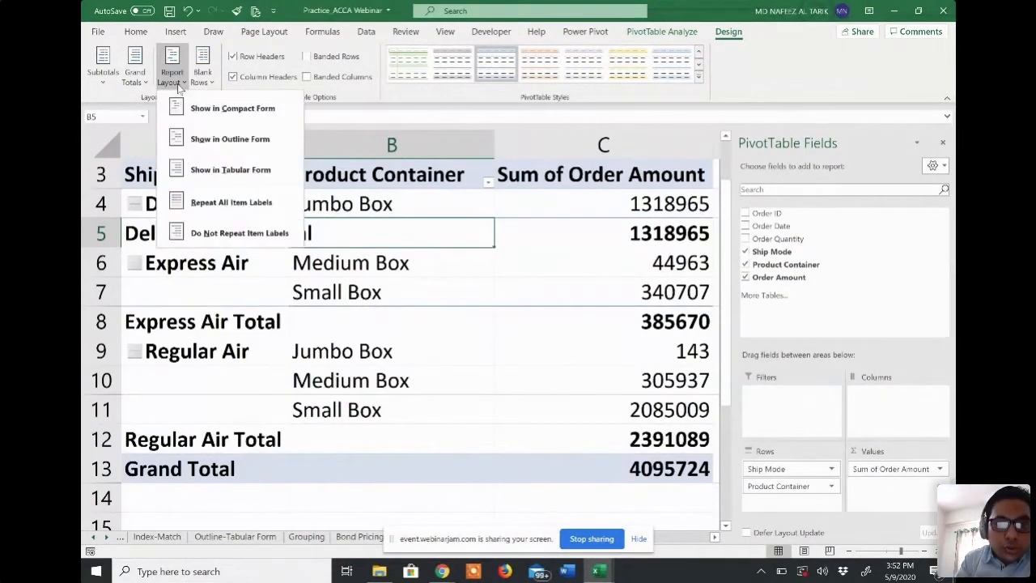
click(208, 206)
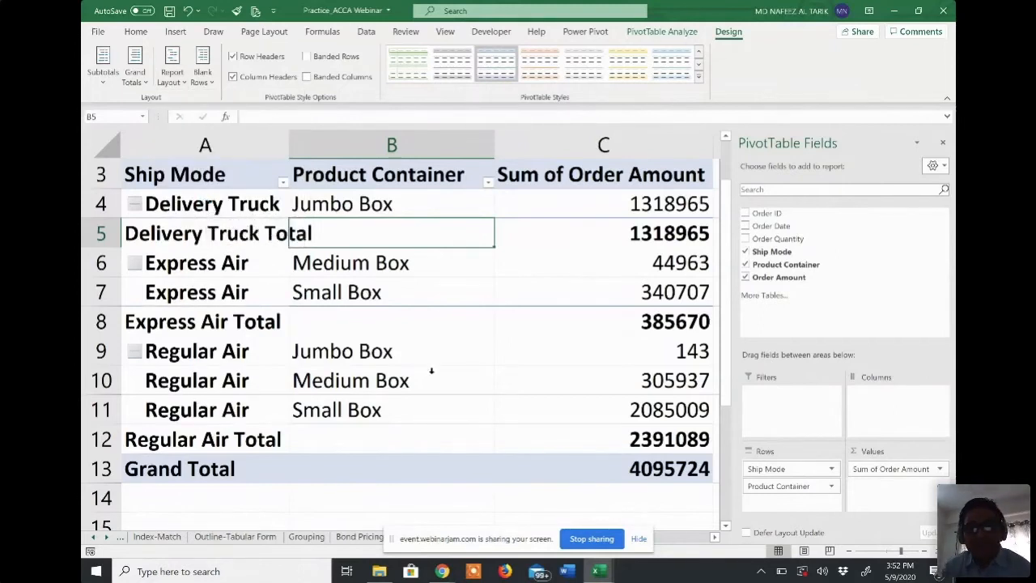
click(391, 489)
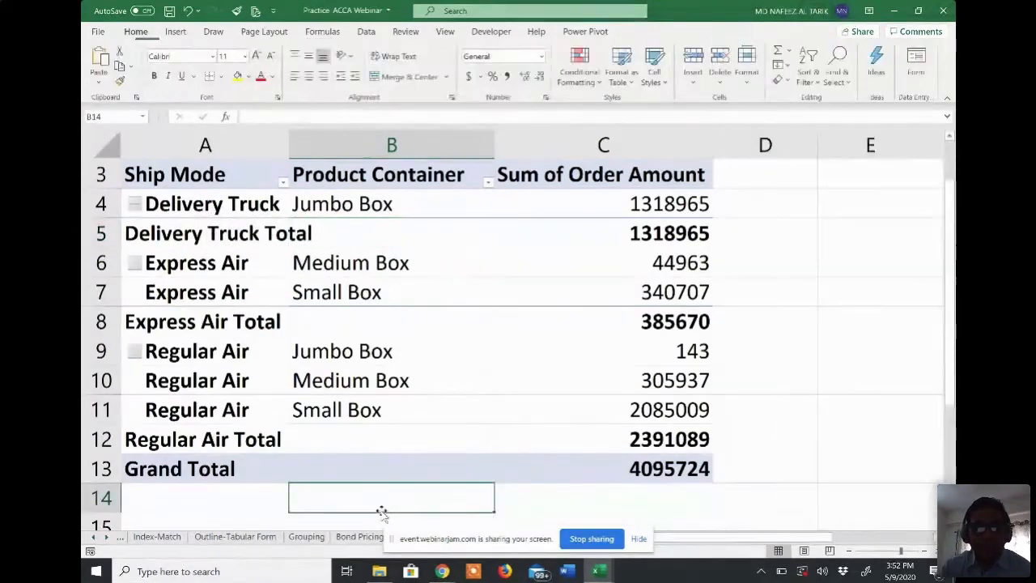
Step: Turn off the PivotTable's grand totals for rows and columns and hide all its subtotals
click(509, 256)
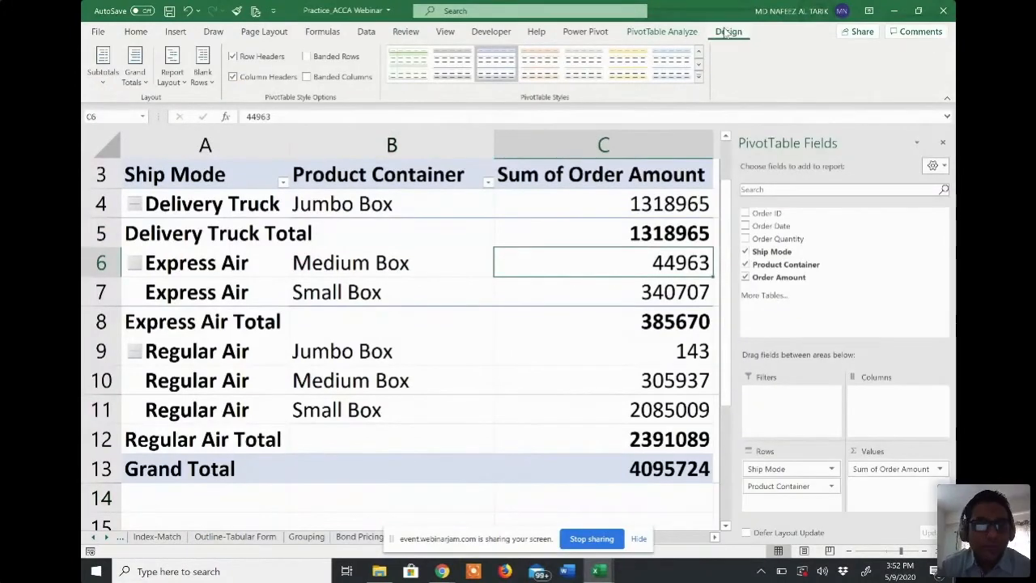
click(144, 83)
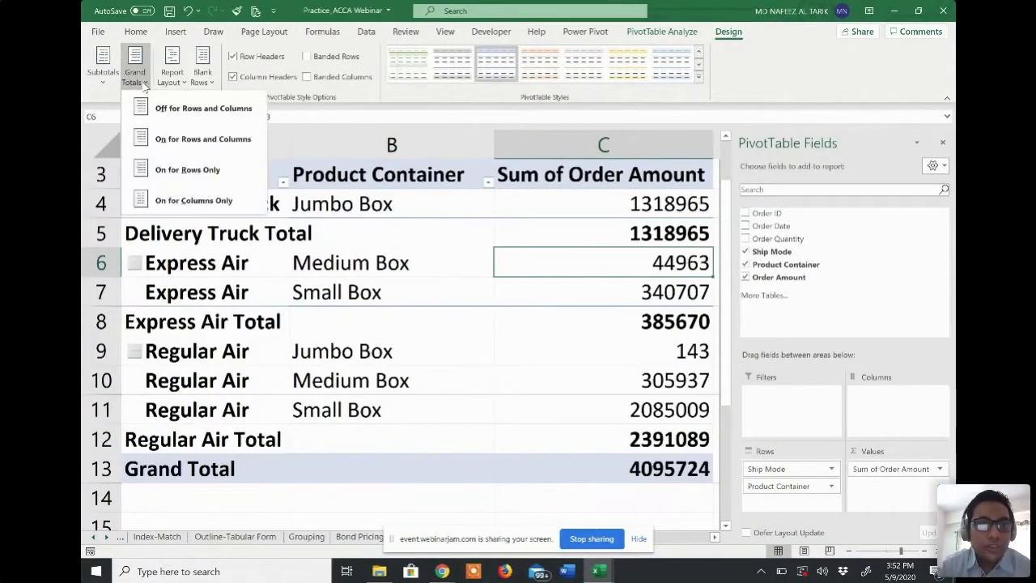
click(162, 103)
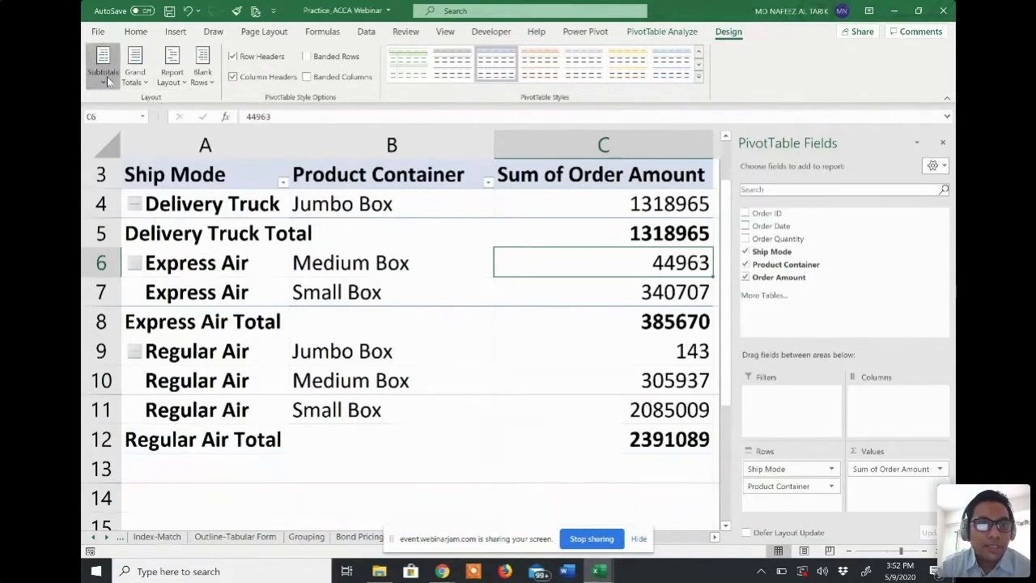
click(106, 76)
click(129, 106)
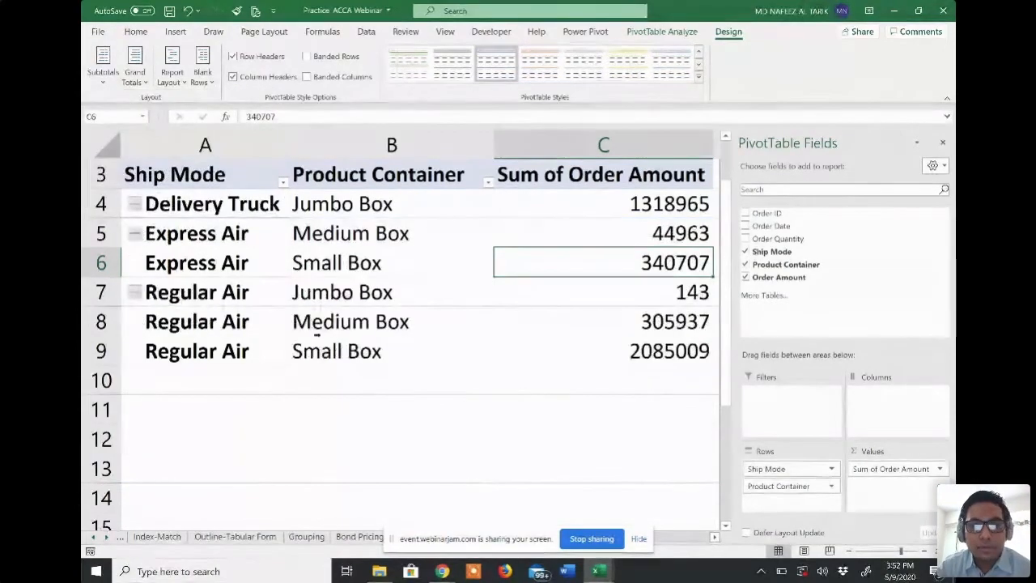
click(340, 391)
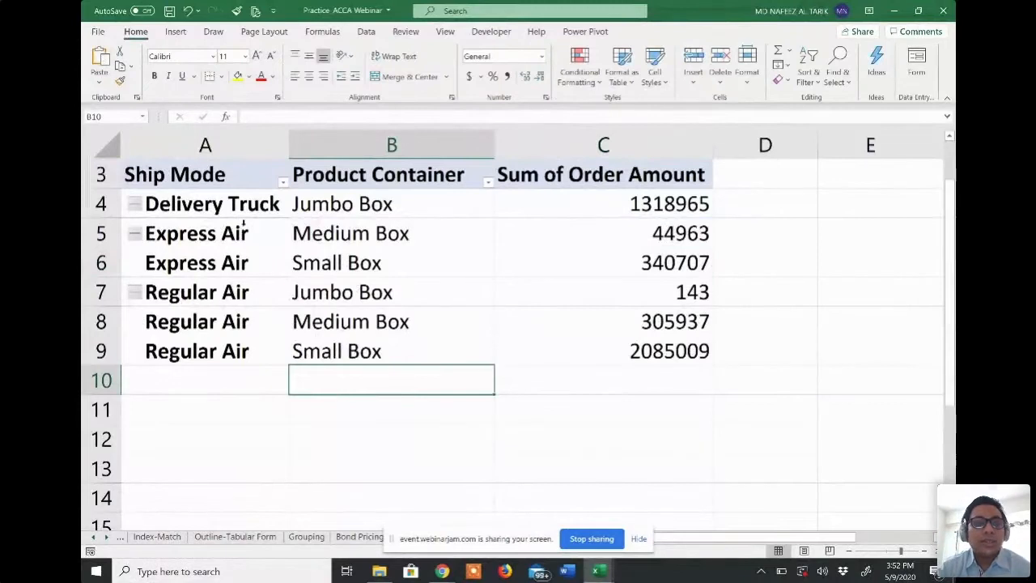
Step: Select the whole PivotTable range A3:C9 to review its flat table layout, and clear the selection
click(226, 187)
key(ctrl+shift+Right)
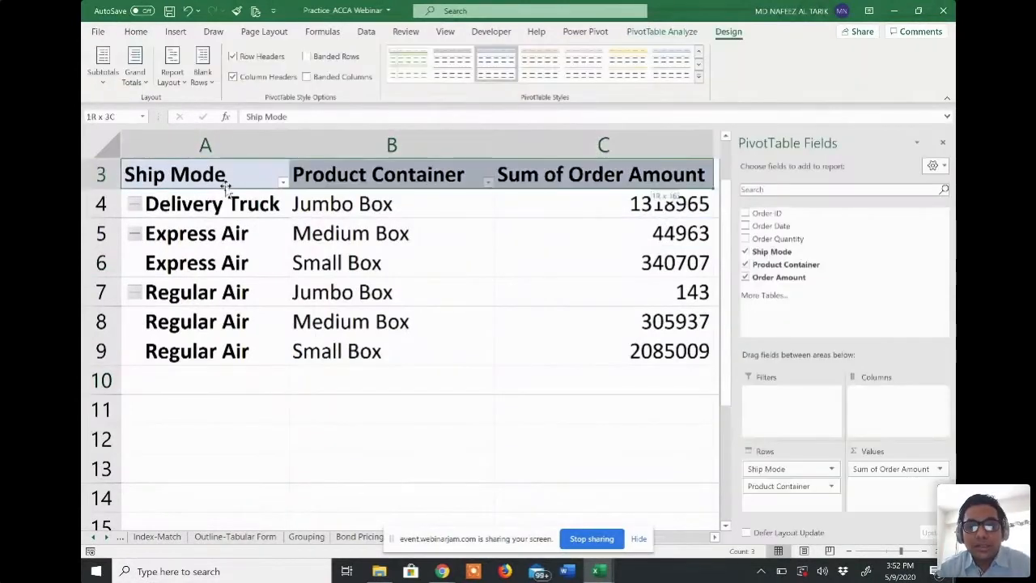
scroll(226, 187, right, 1)
key(shift+Down)
key(shift+Down)
key(shift+Down)
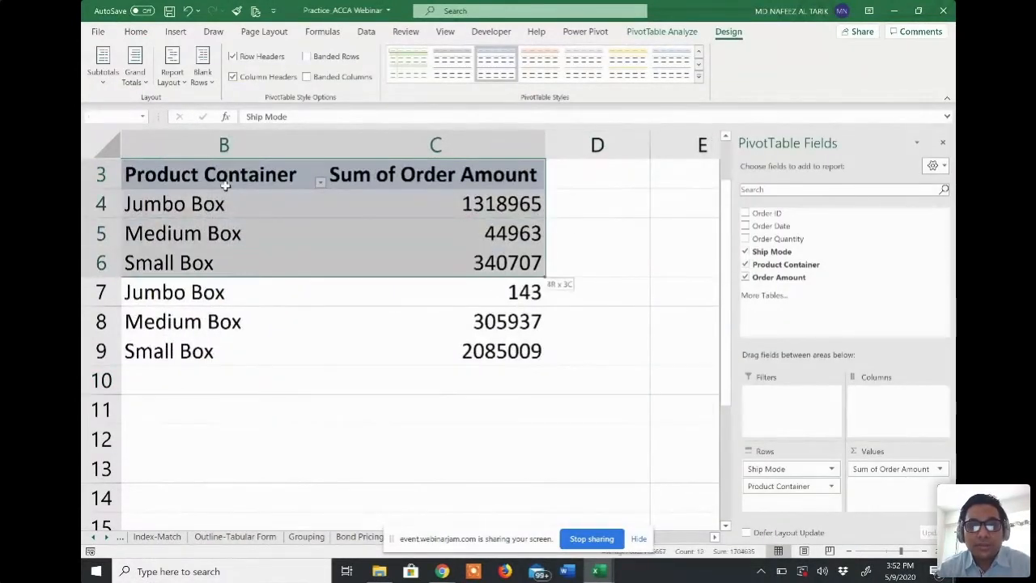
key(shift+Down)
key(shift+Down)
key(shift+Down)
scroll(261, 363, left, 1)
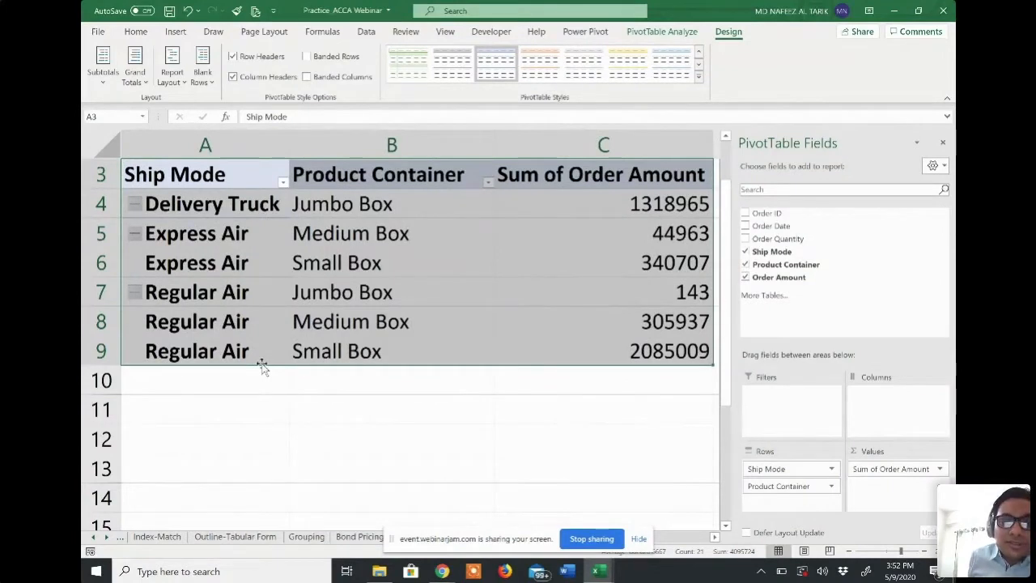
click(287, 441)
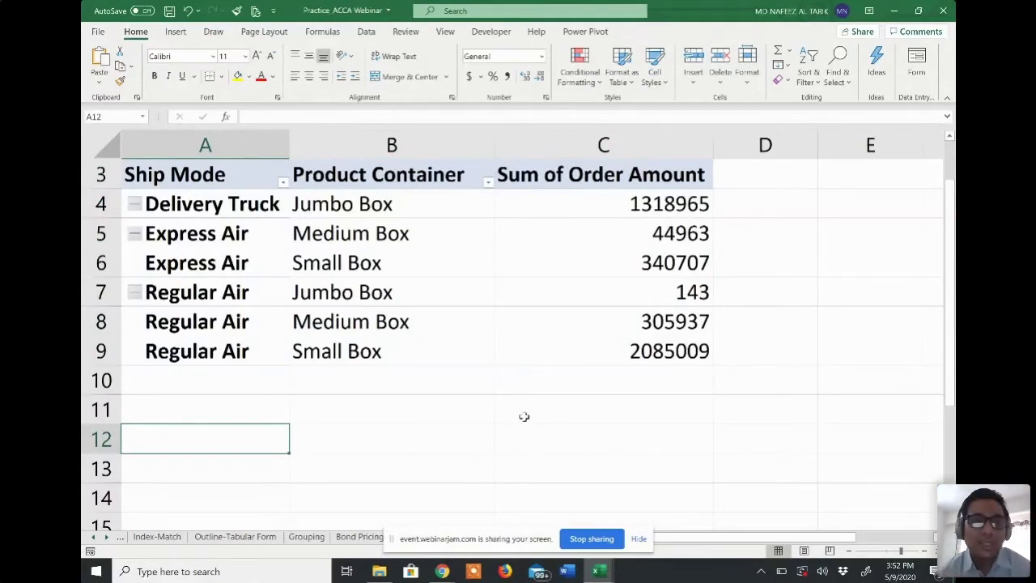
Step: Review the report layout options, including Repeat All Item Labels, and the repeated Ship Mode labels in A4:A9
click(212, 174)
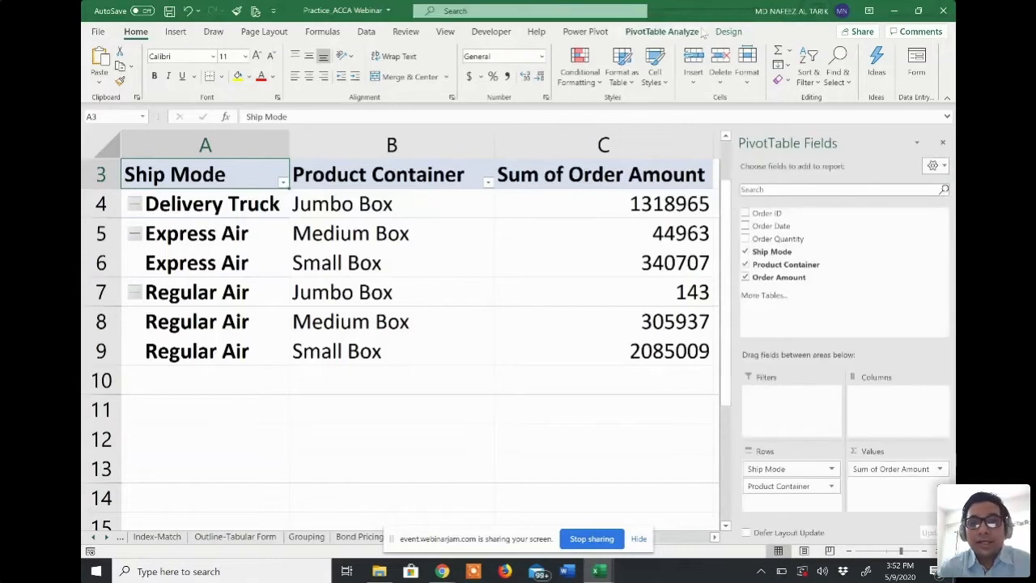
click(729, 31)
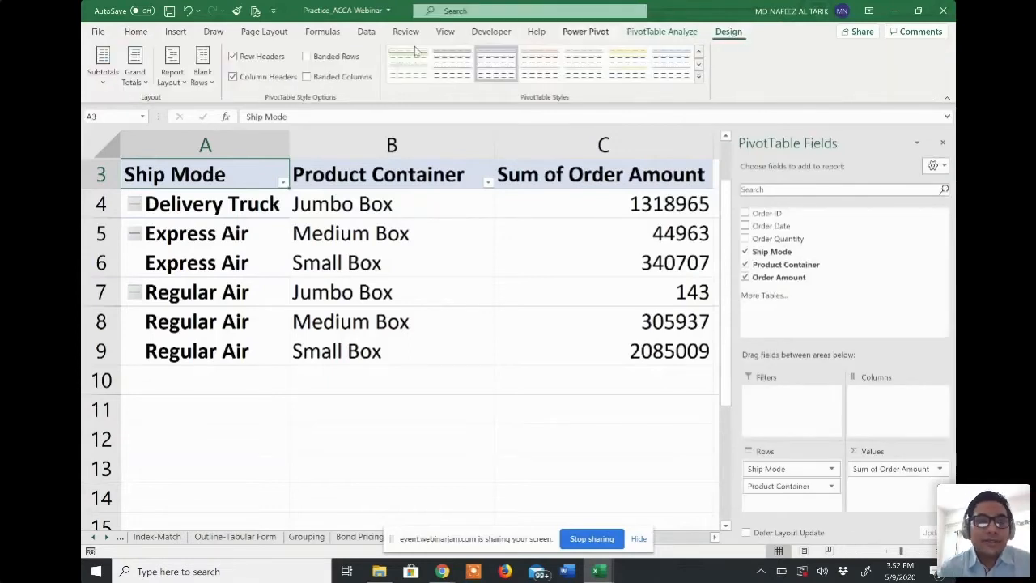
click(173, 87)
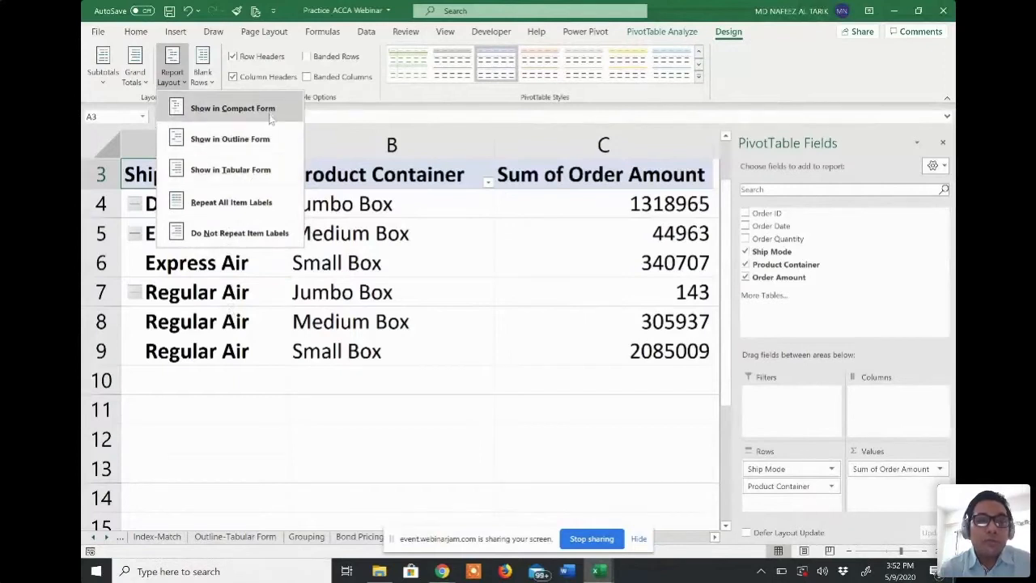
click(258, 204)
click(255, 288)
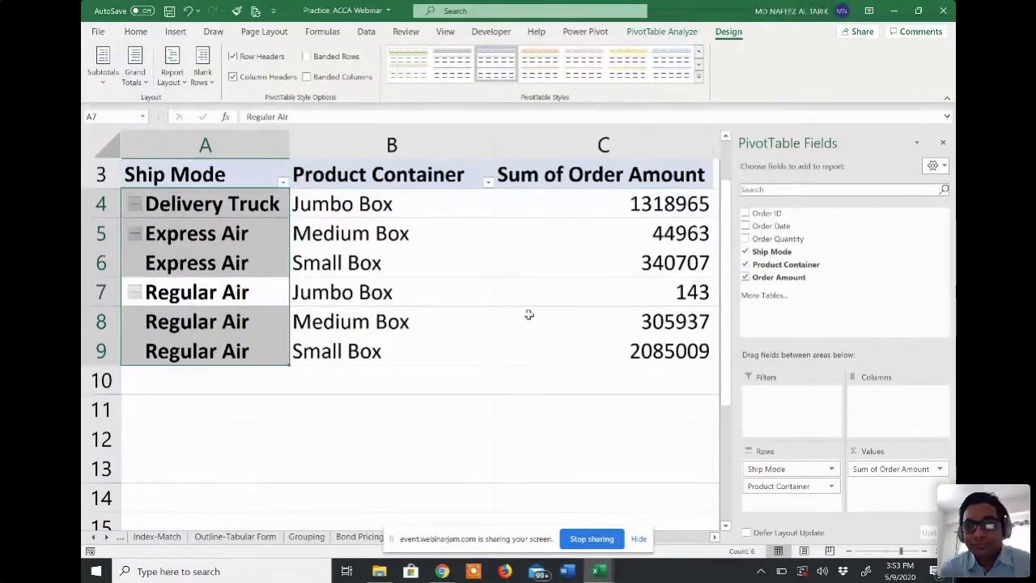
click(465, 428)
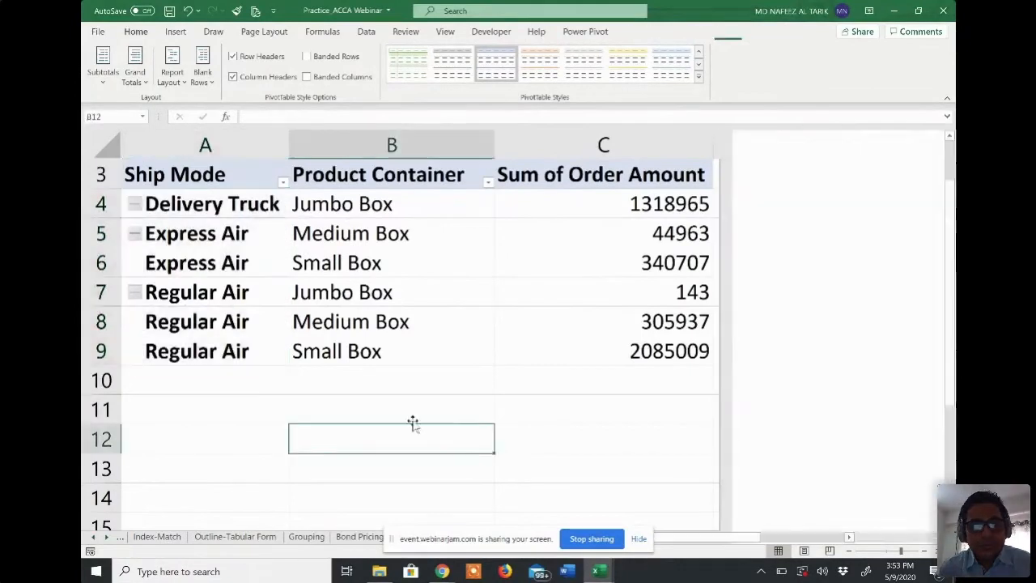
Step: Go to the Pivot Data sheet through the links in the workbook's table of contents
click(357, 540)
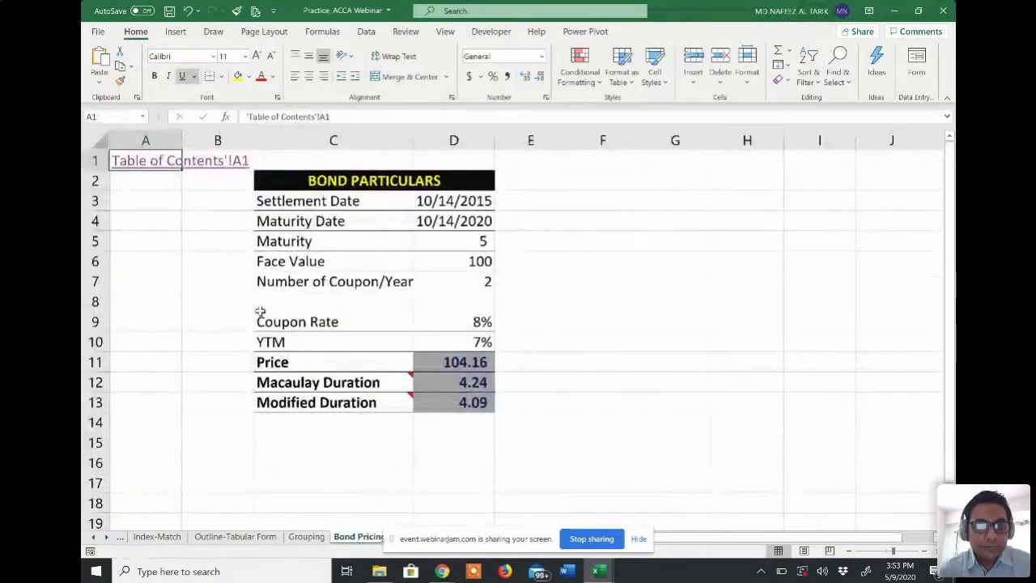
click(157, 160)
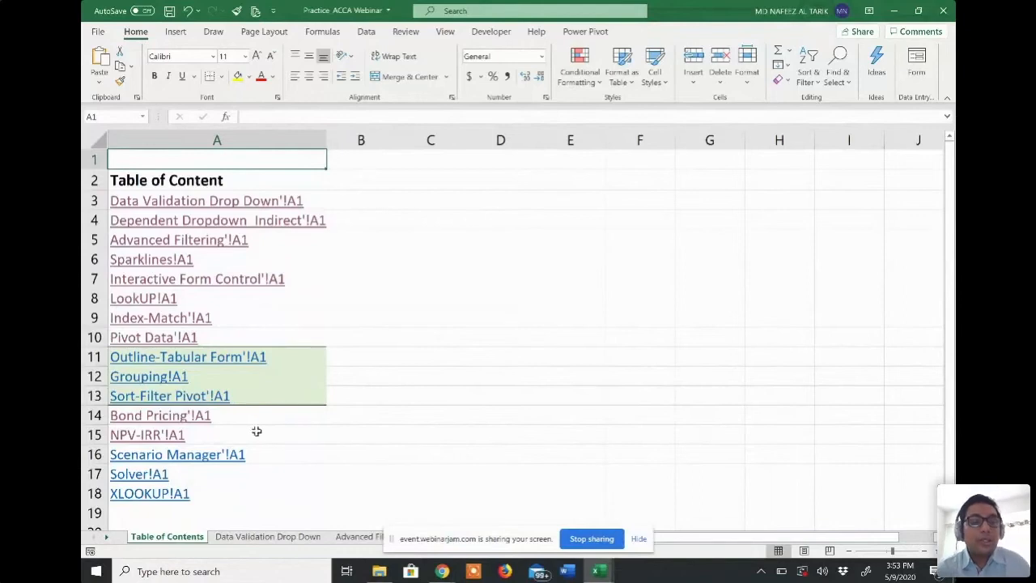
scroll(255, 432, down, 1)
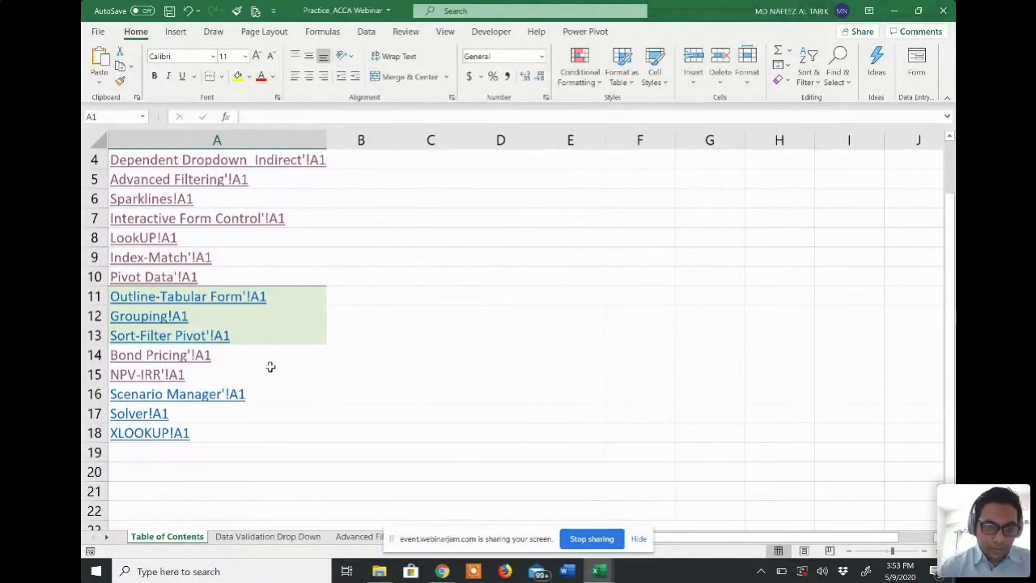
scroll(273, 363, up, 1)
scroll(217, 415, down, 1)
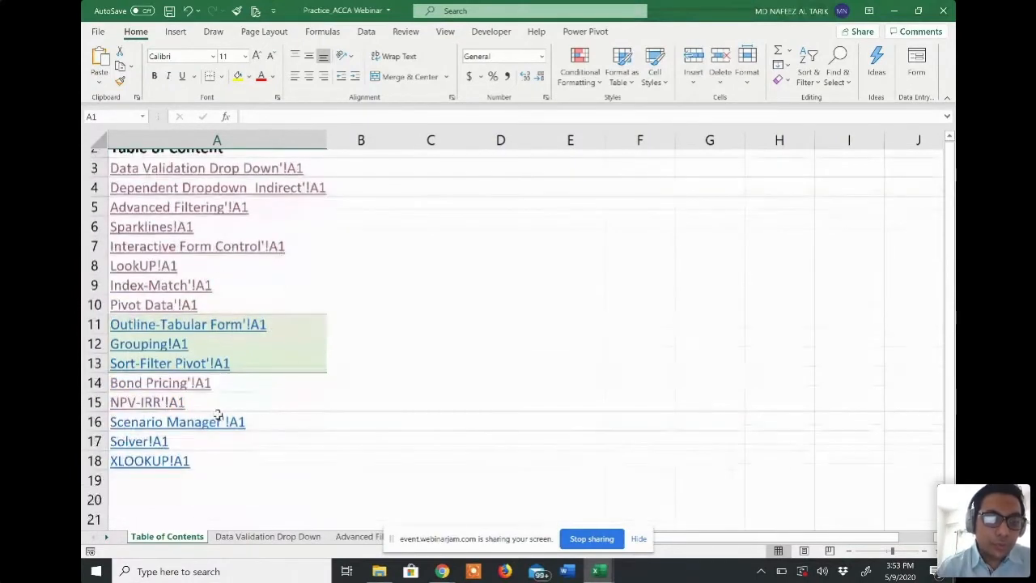
click(201, 380)
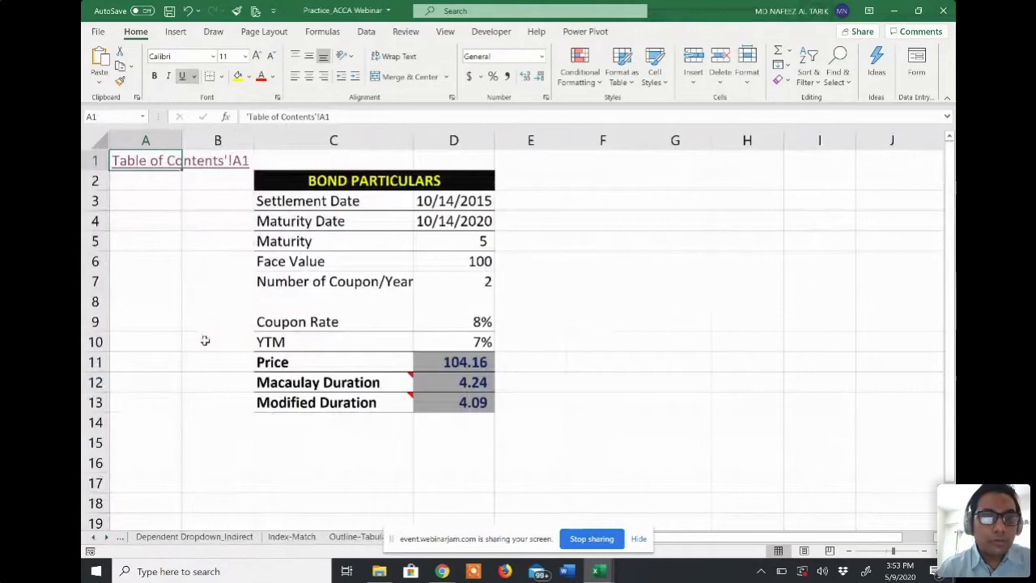
click(164, 162)
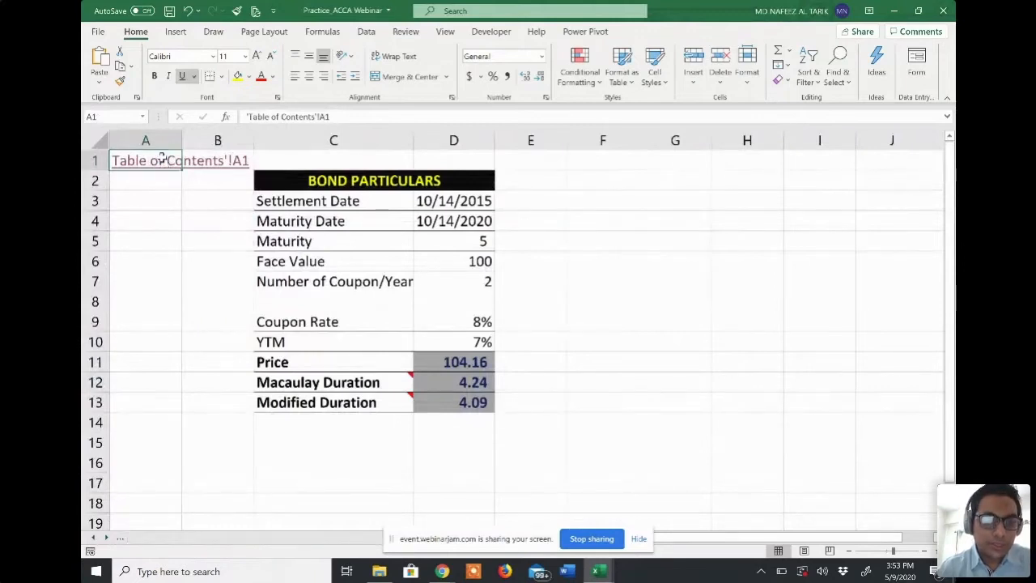
click(154, 337)
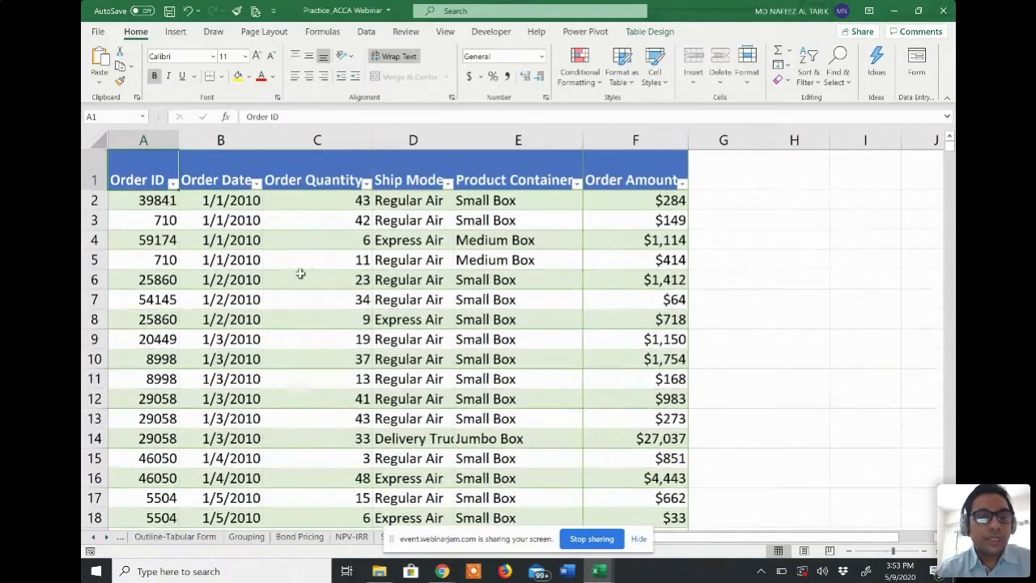
Step: Start a new PivotTable from the order data in Table1 and choose an existing worksheet for its placement
click(324, 299)
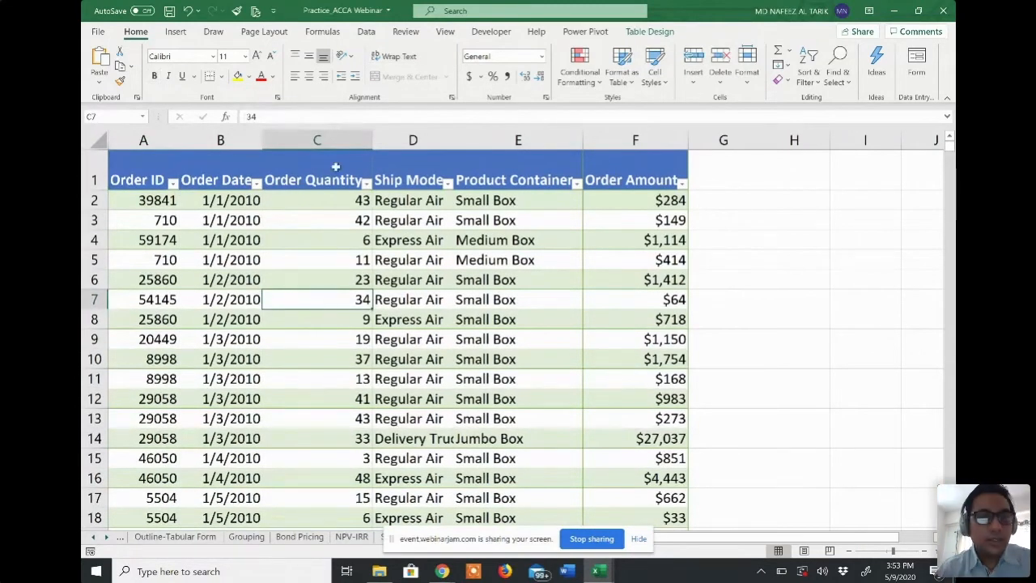
click(161, 170)
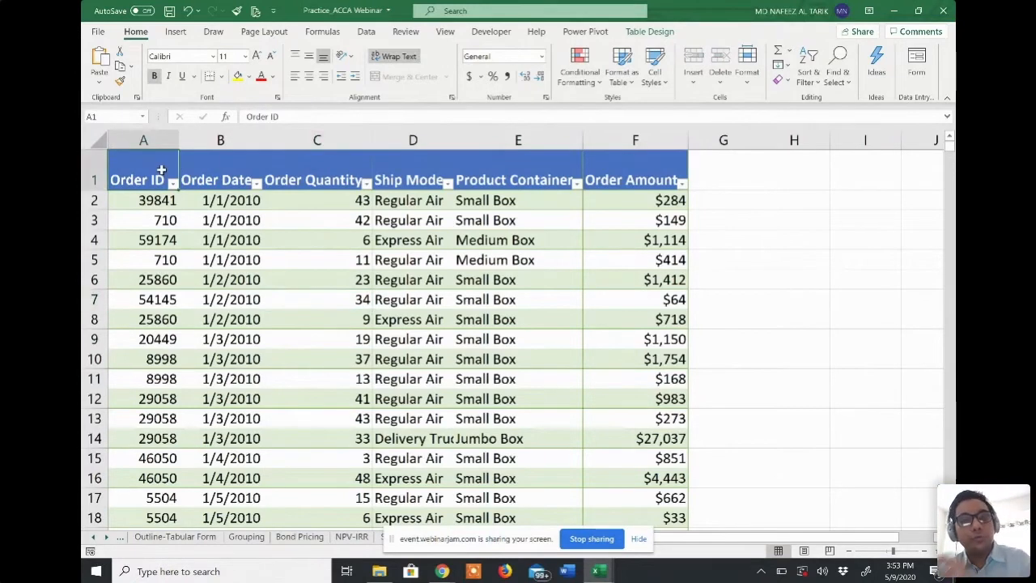
click(230, 227)
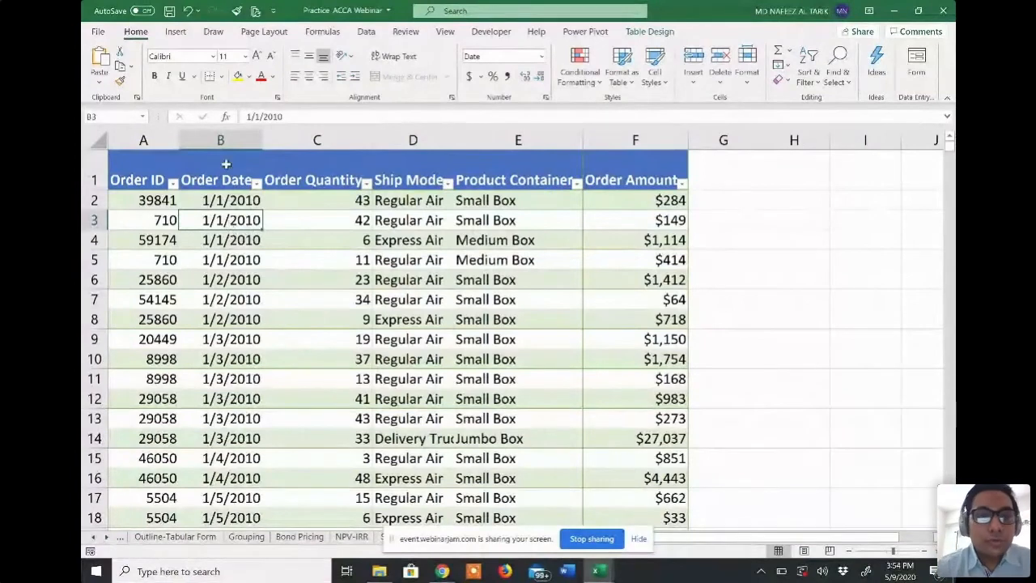
click(178, 34)
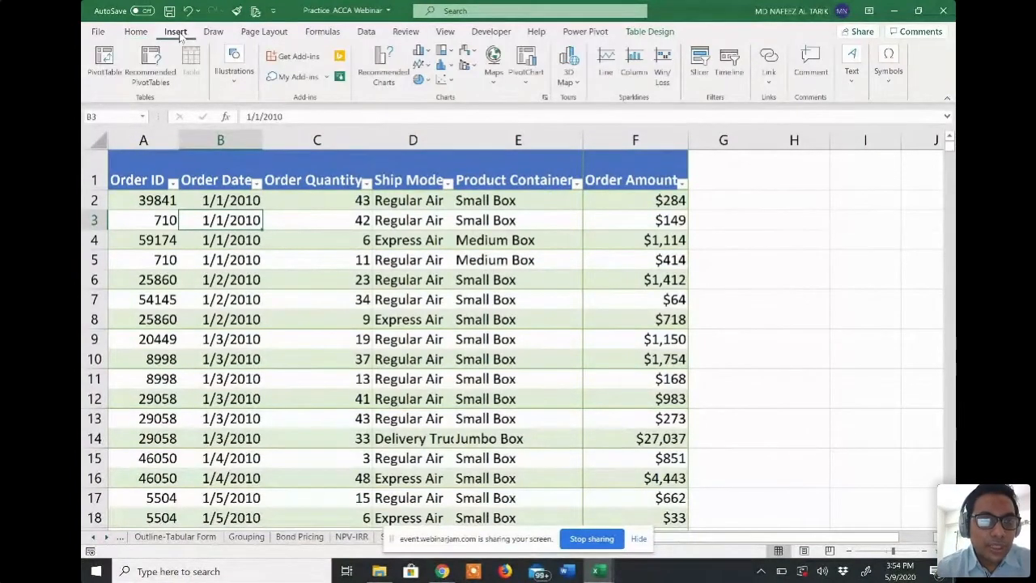
click(106, 63)
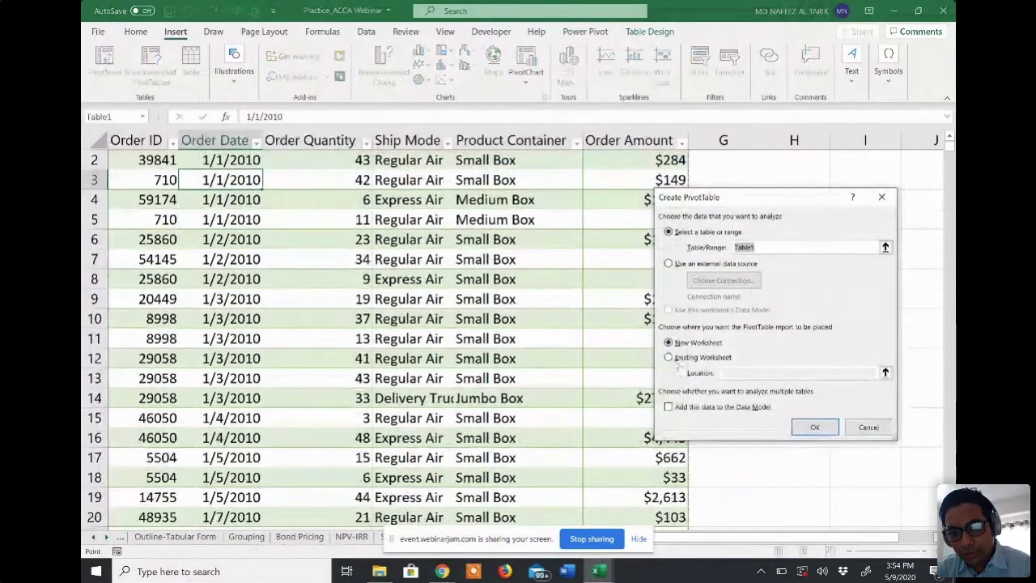
click(668, 358)
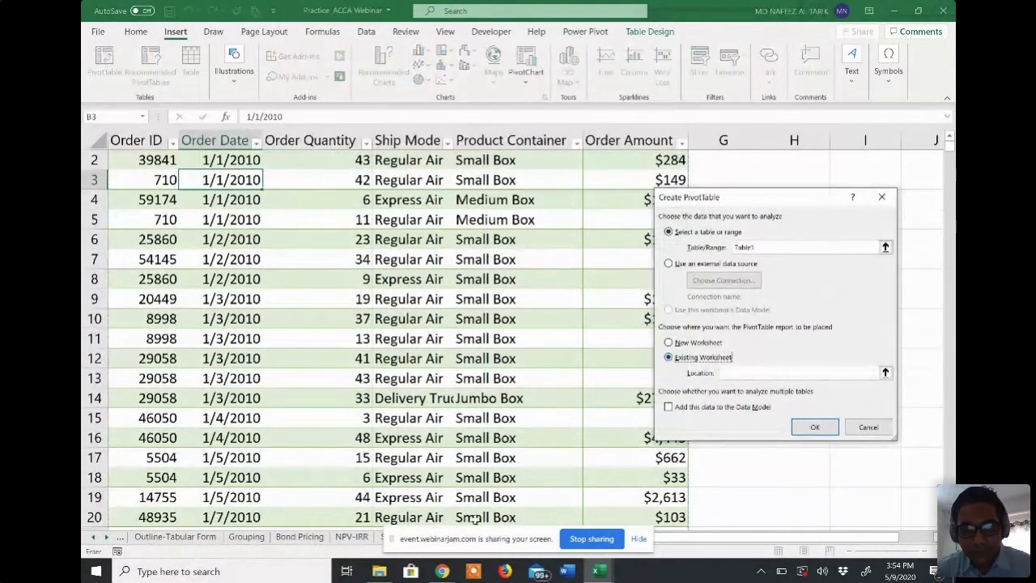
Step: Set the PivotTable's location to cell F3 on Sheet1 and create it
drag(471, 535, 409, 440)
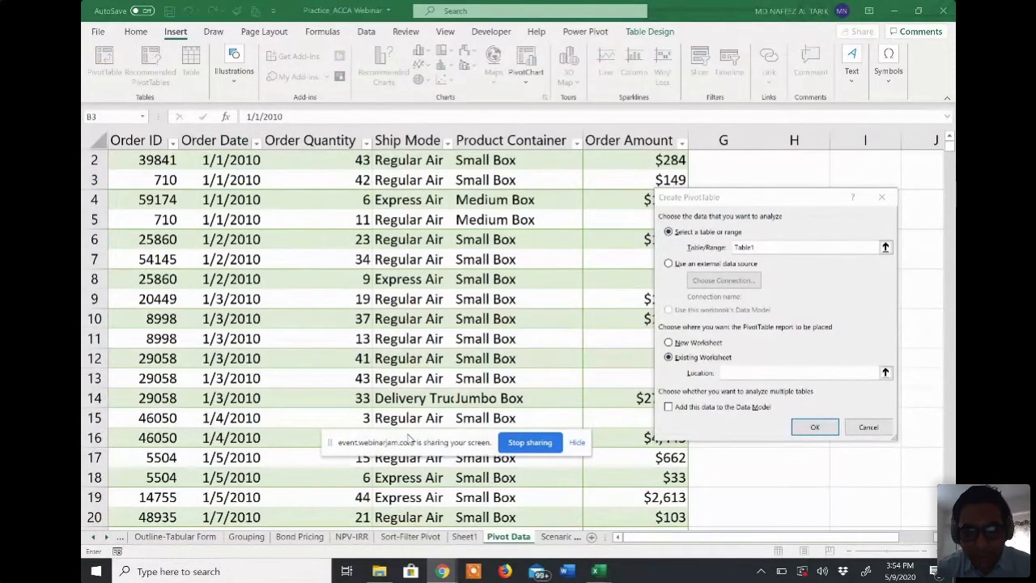
click(465, 548)
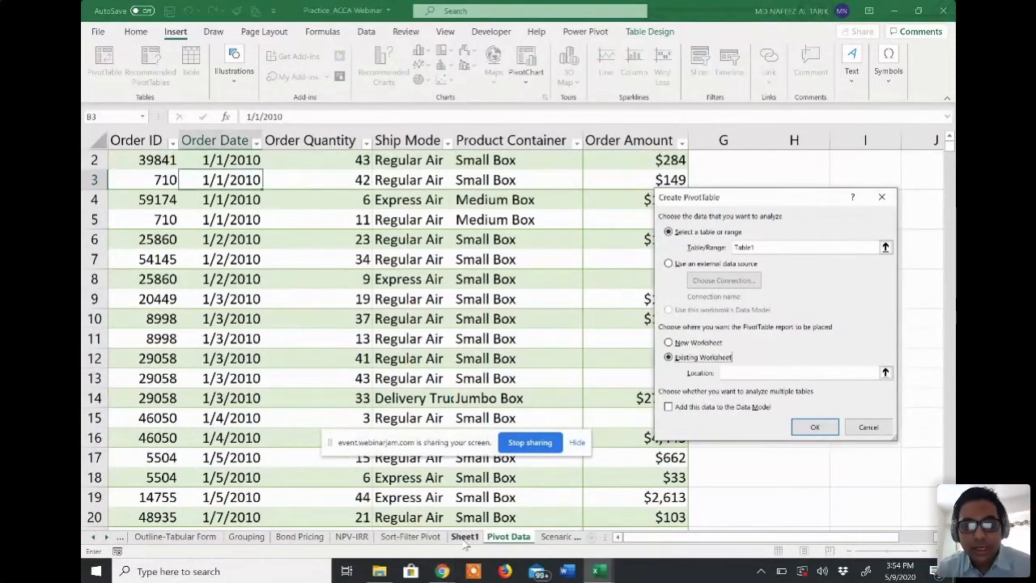
click(465, 543)
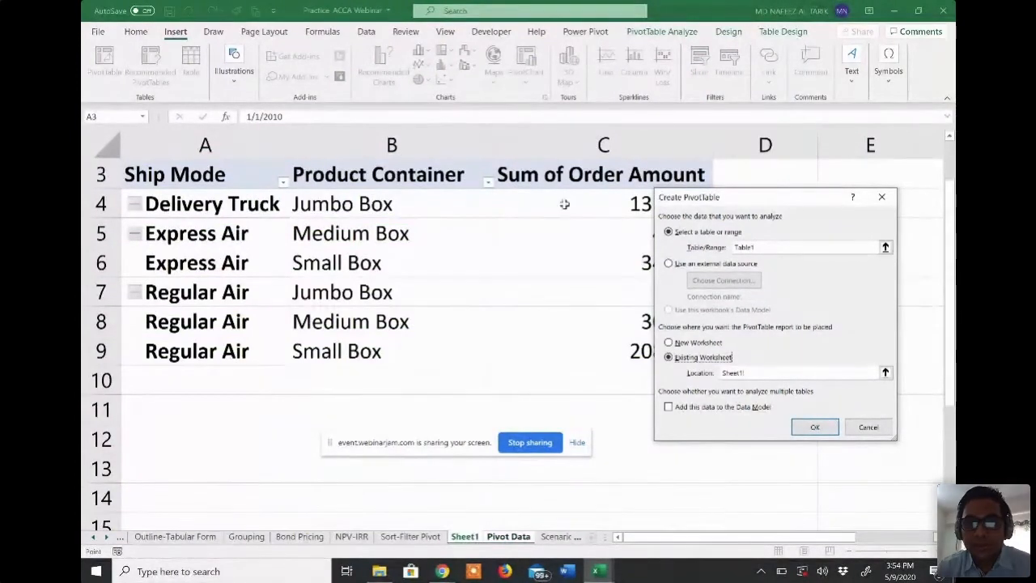
drag(729, 199, 933, 191)
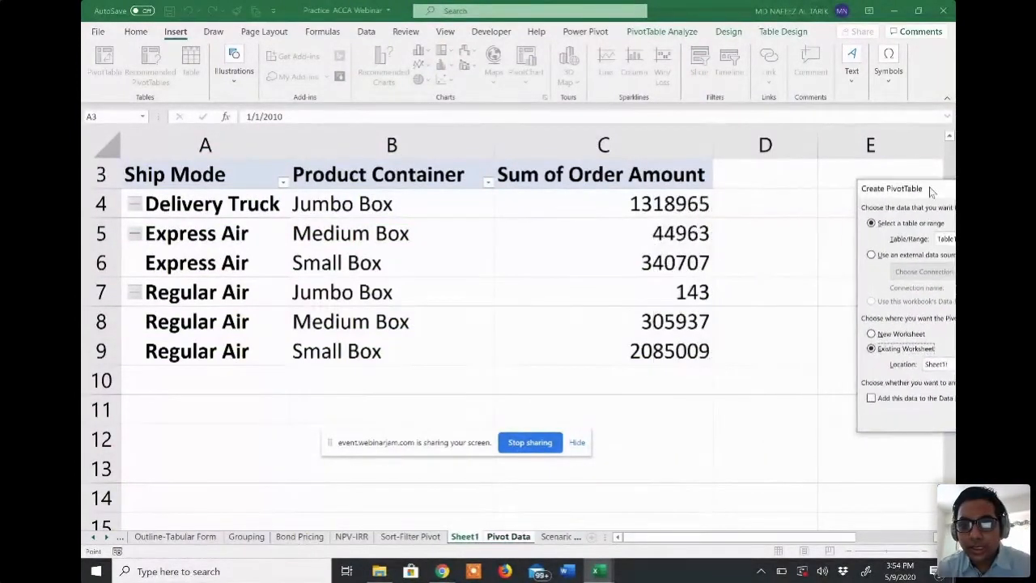
scroll(772, 221, right, 2)
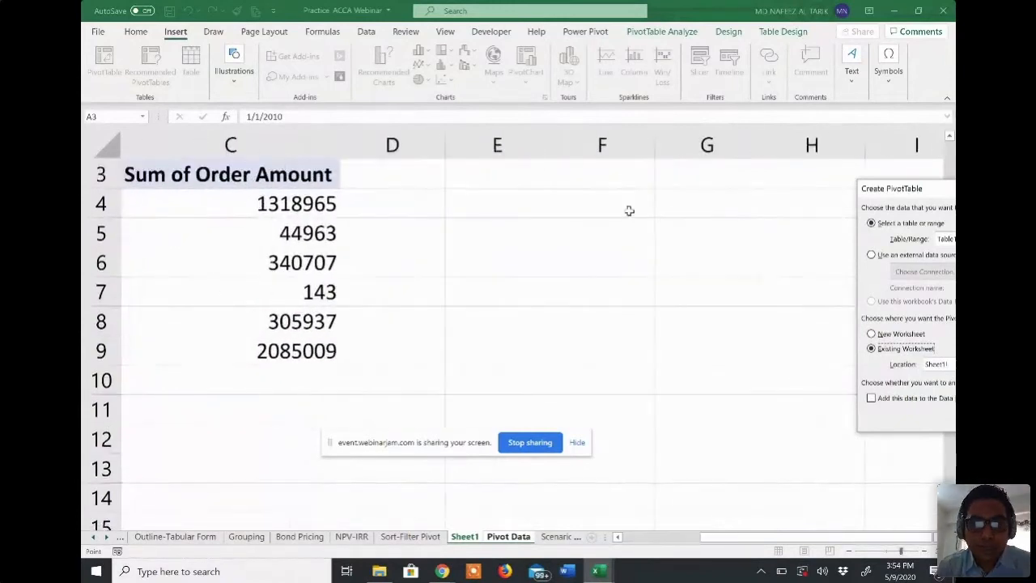
click(566, 175)
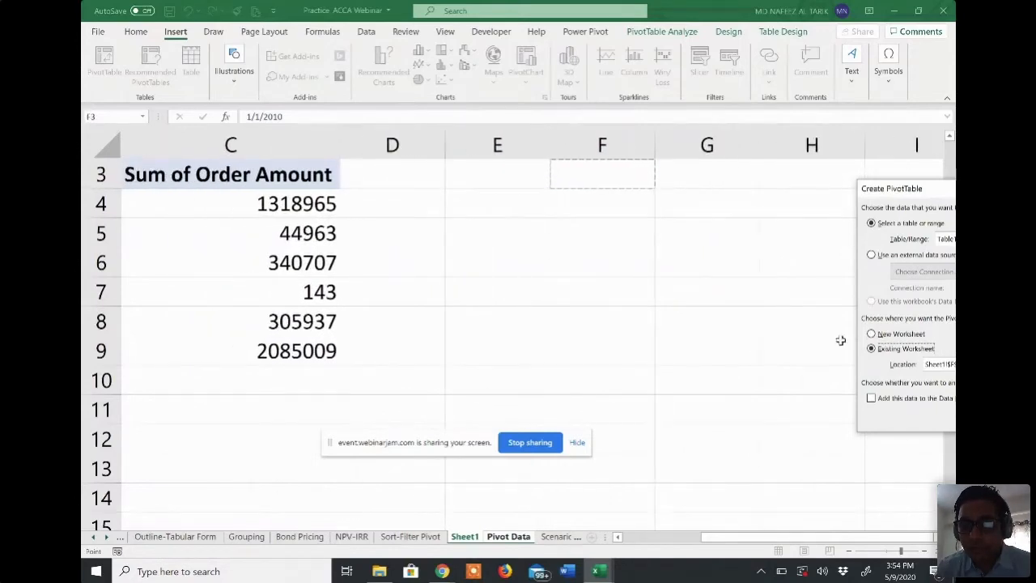
key(Return)
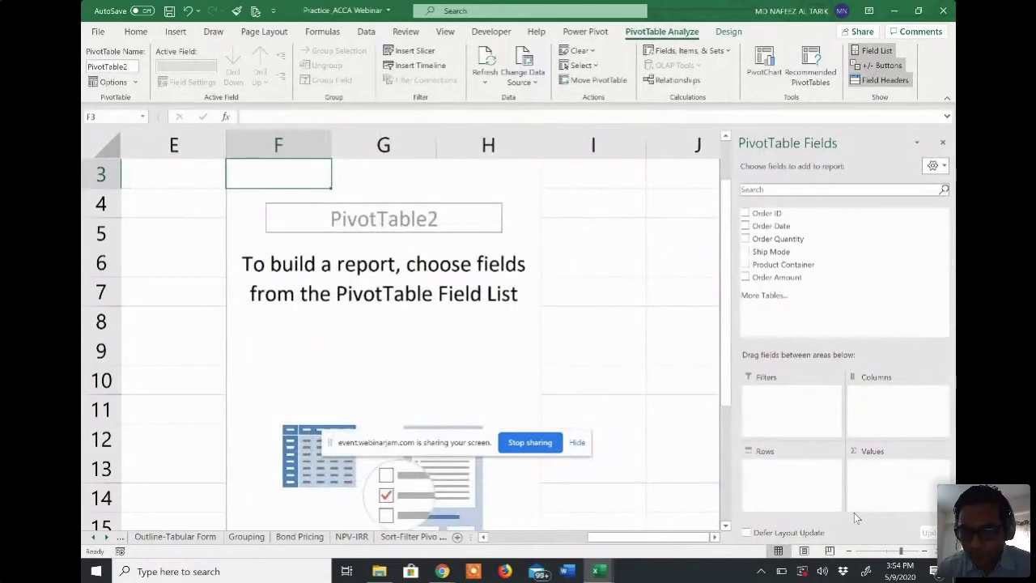
Step: Hide the field list of the empty PivotTable at F3, and show it again with a cell inside the PivotTable selected
drag(902, 551, 895, 554)
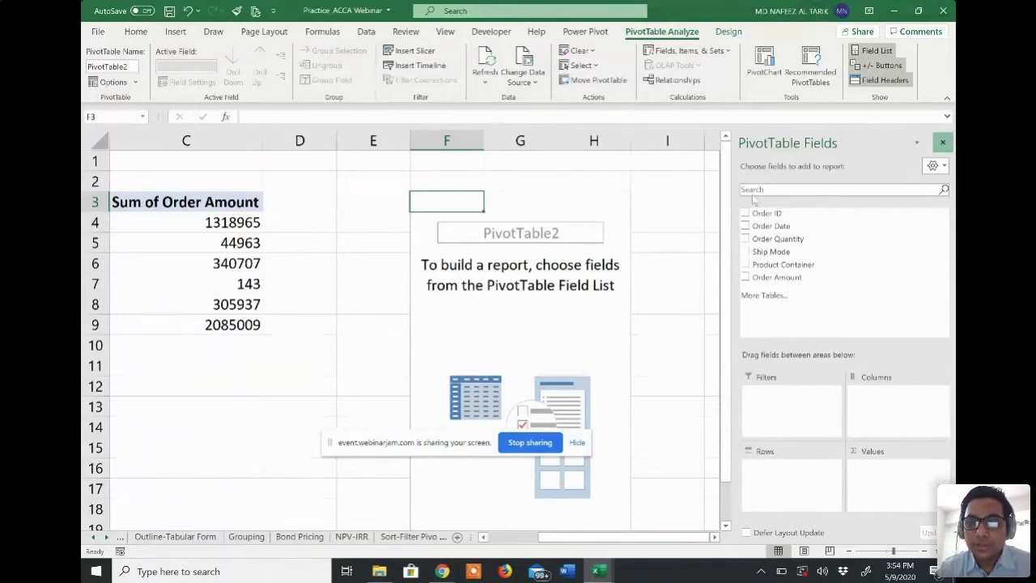
click(943, 143)
click(693, 212)
scroll(693, 212, down, 2)
scroll(693, 212, right, 2)
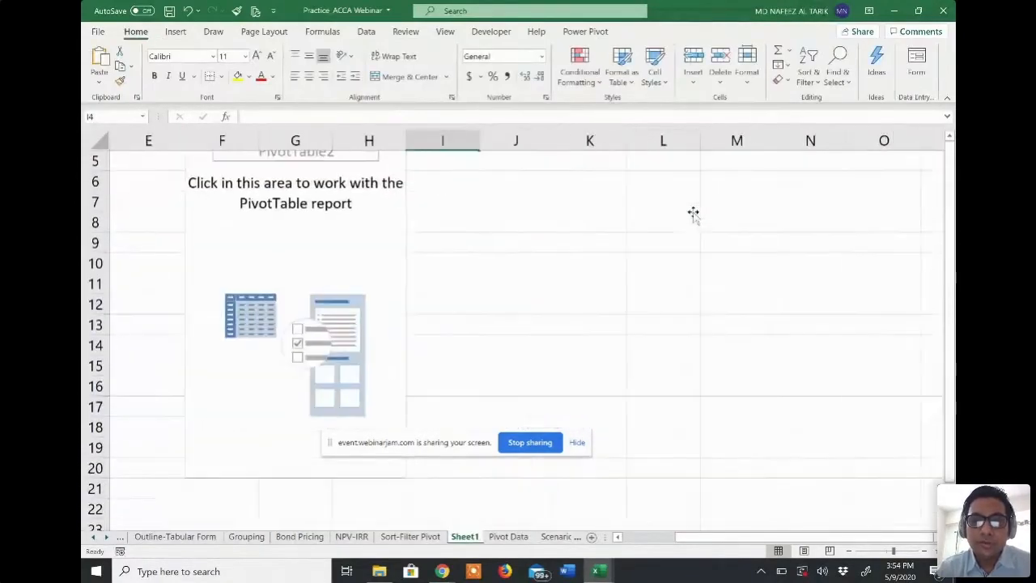
scroll(693, 212, up, 2)
click(386, 288)
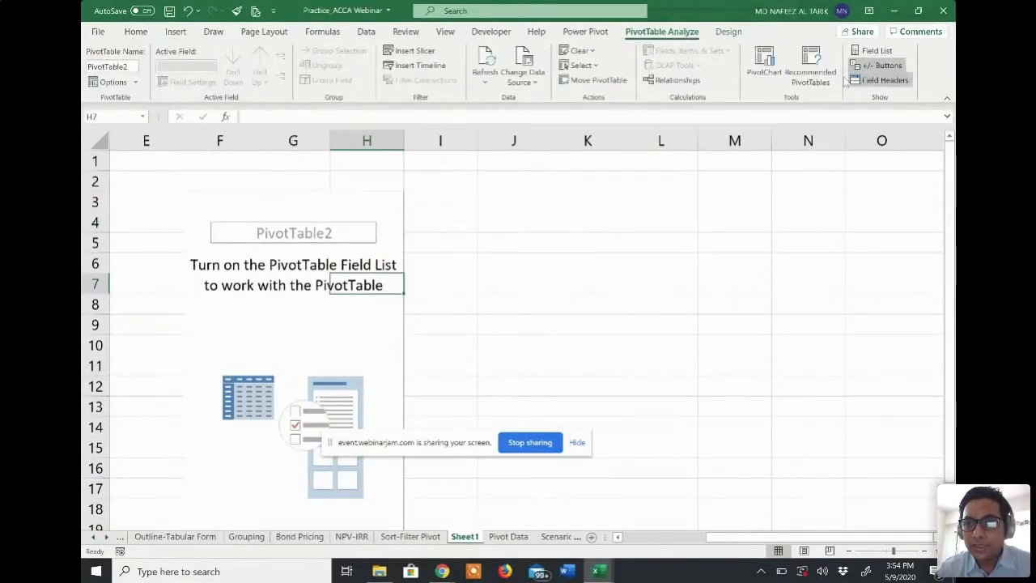
click(879, 51)
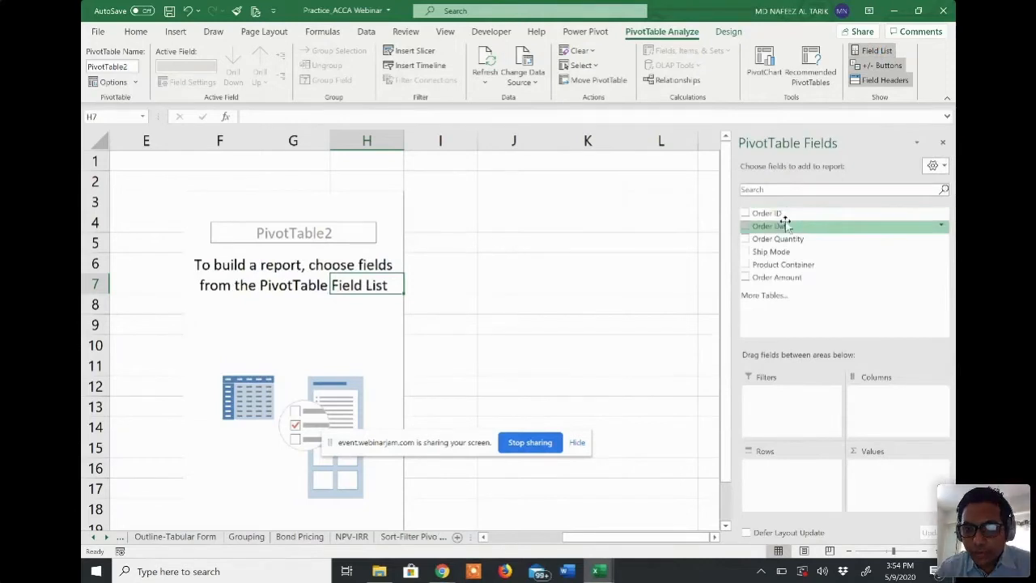
Step: Add Order Date to the PivotTable's rows and ungroup the years and quarters into individual dates
drag(783, 220, 782, 484)
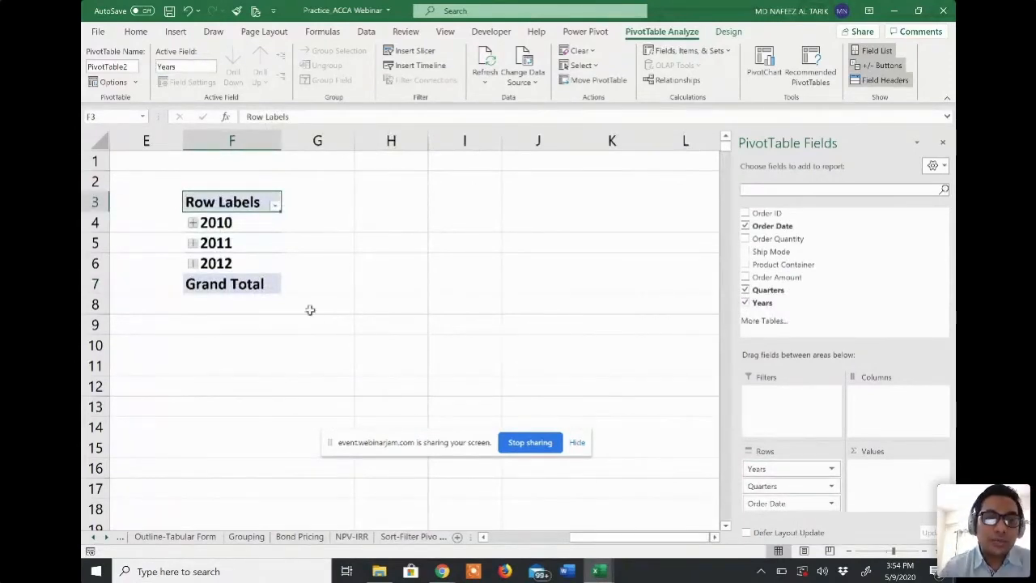
click(233, 224)
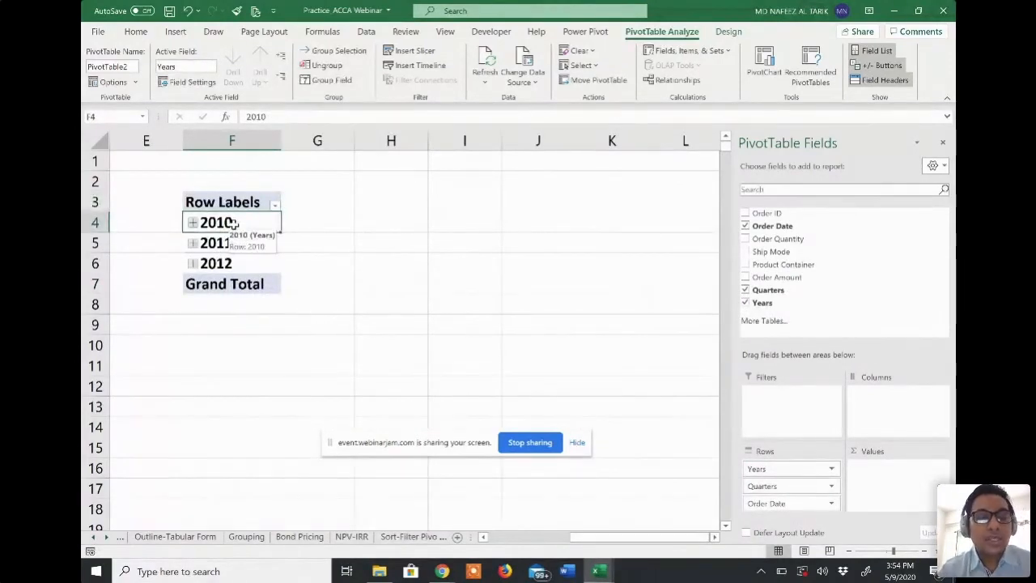
click(226, 264)
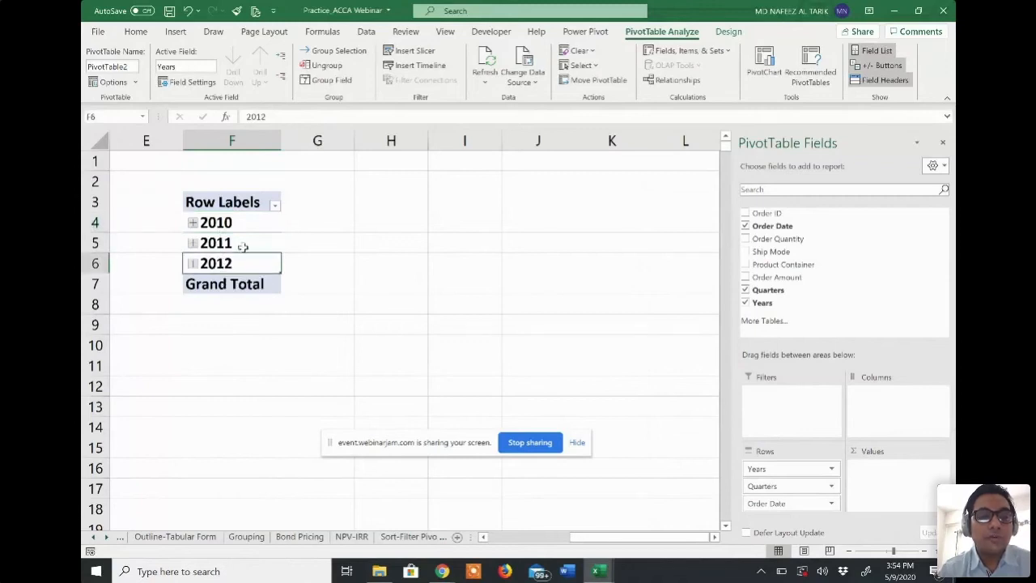
right_click(243, 246)
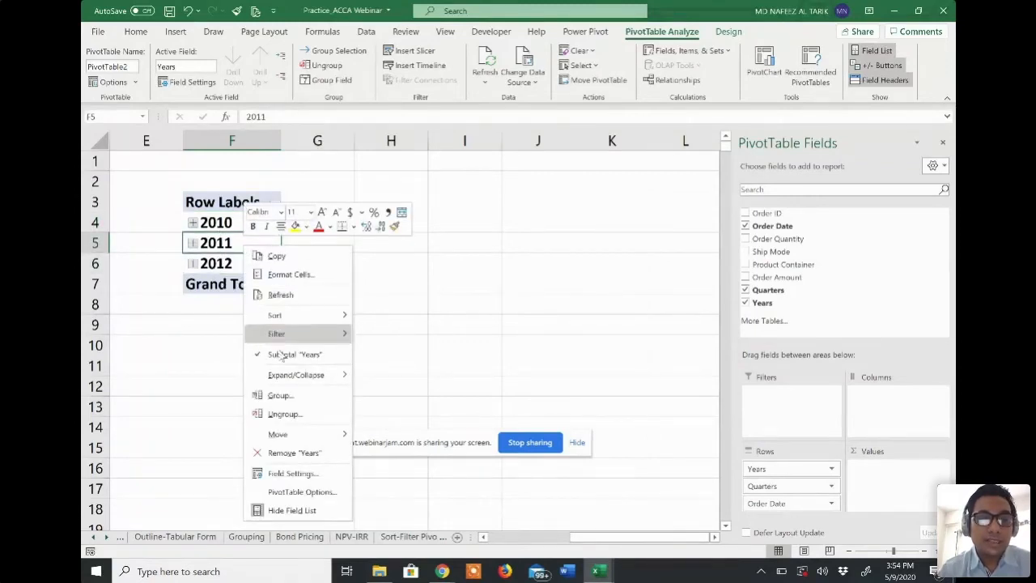
click(283, 414)
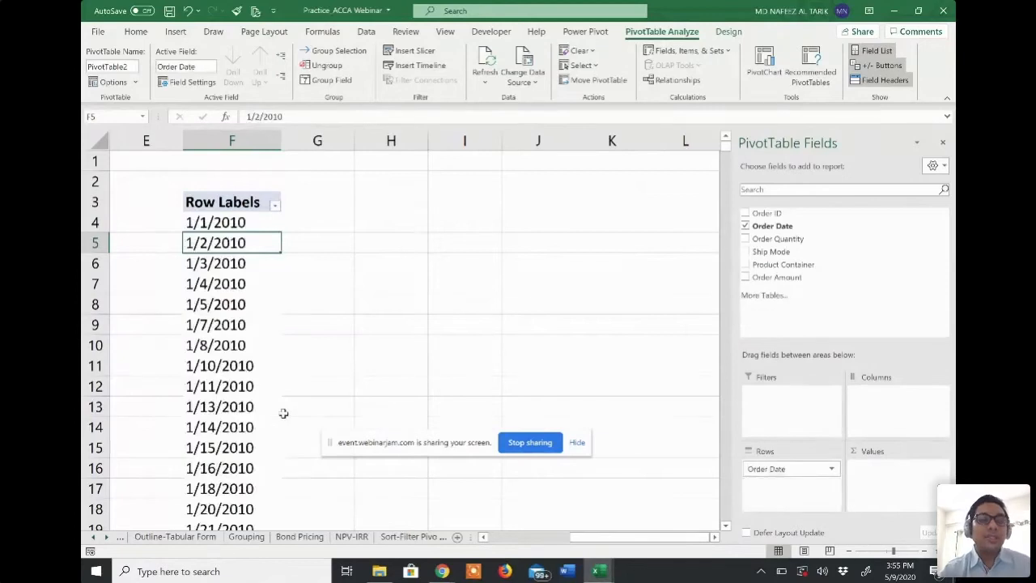
scroll(259, 267, down, 1)
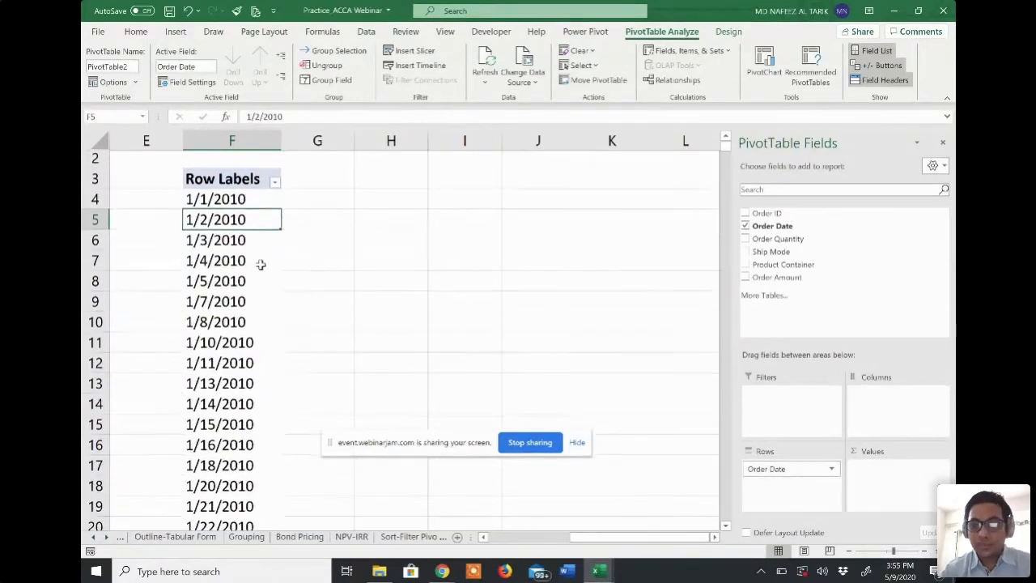
Step: Add Order Amount to the PivotTable's values as a sum and check the amount for 1/1/2010
drag(776, 277, 901, 478)
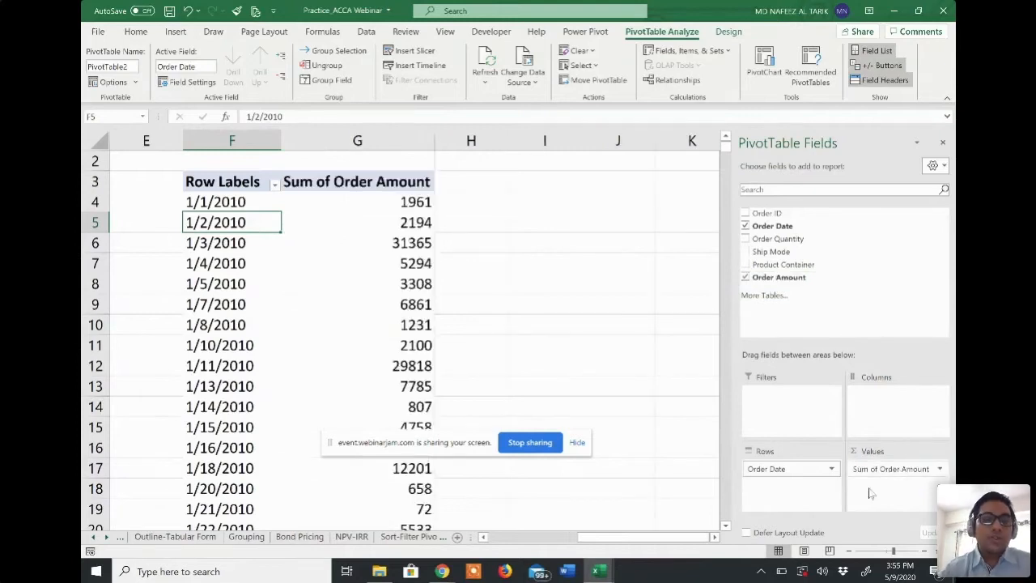
click(413, 204)
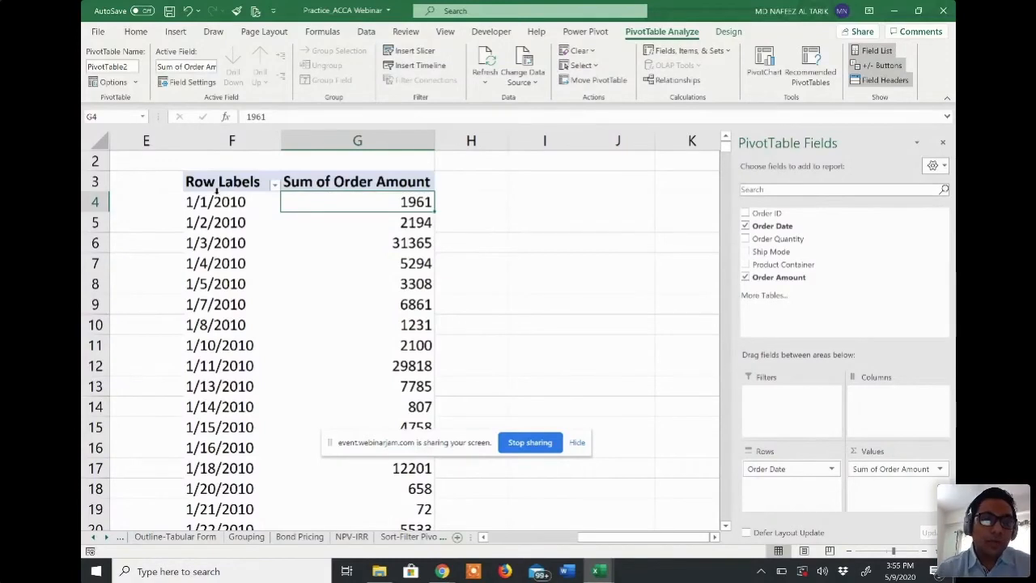
click(209, 202)
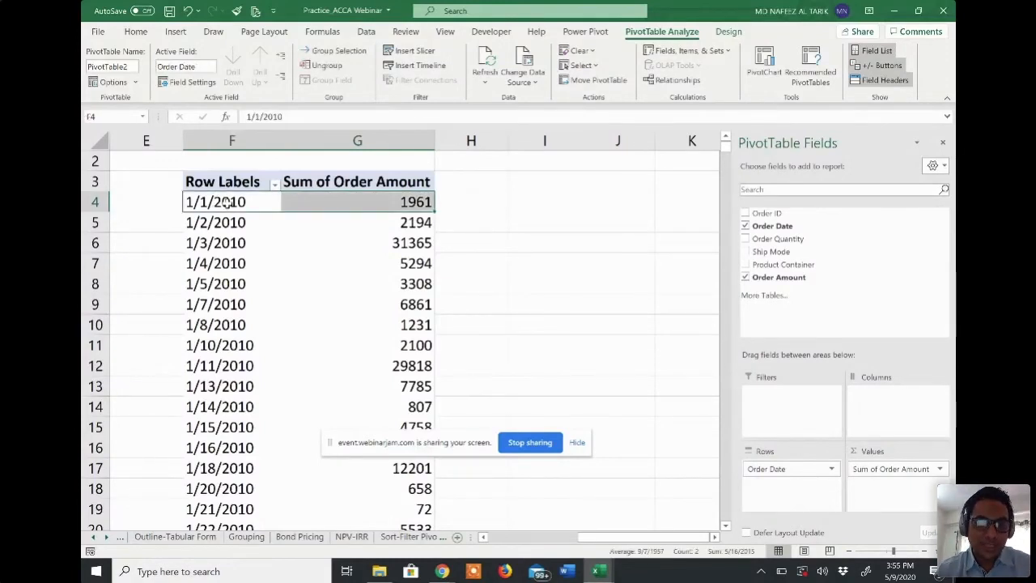
Step: Group the order dates in the PivotTable rows by months and years, and review the grouped amounts
click(229, 203)
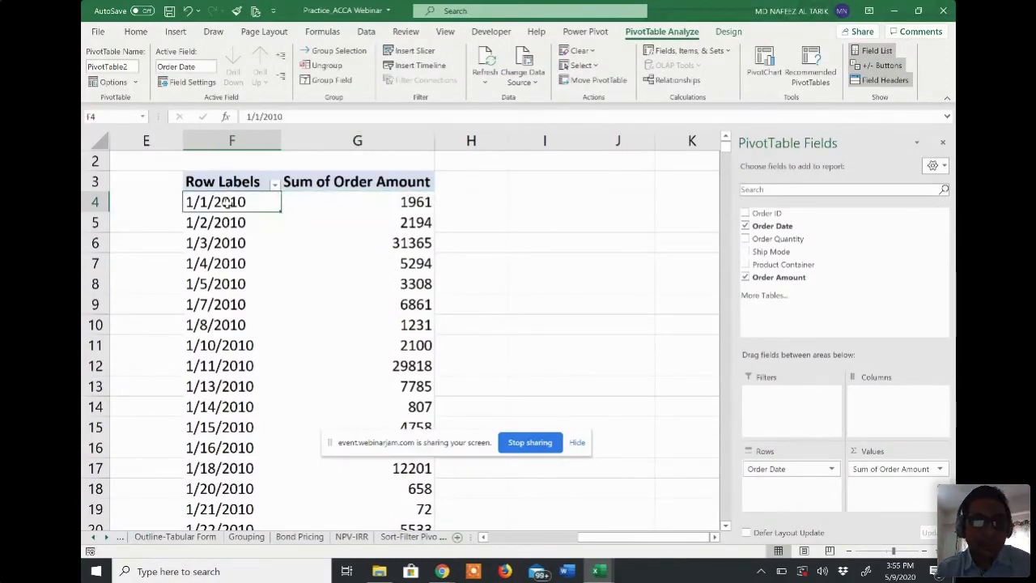
right_click(230, 206)
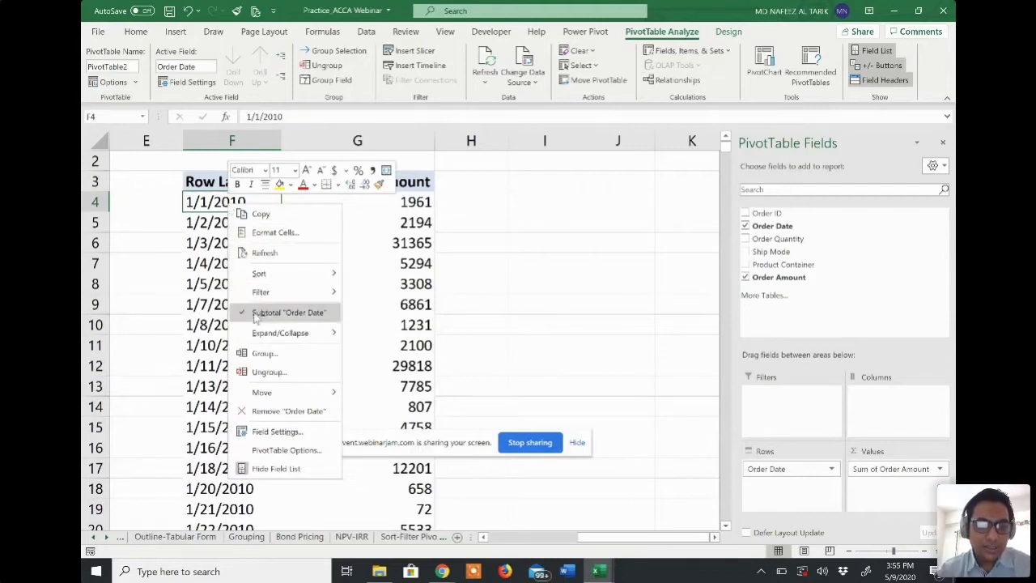
click(267, 362)
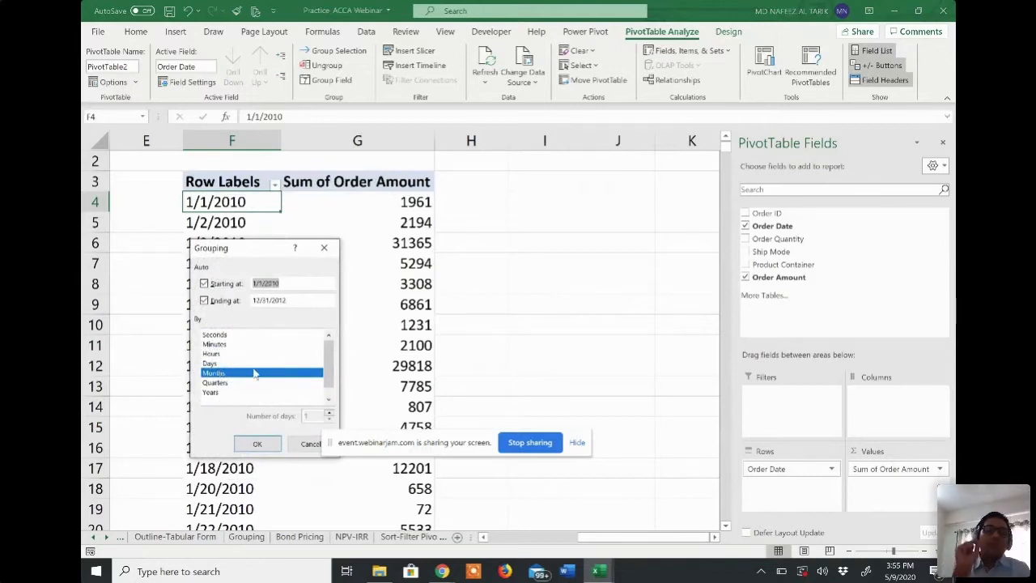
click(210, 392)
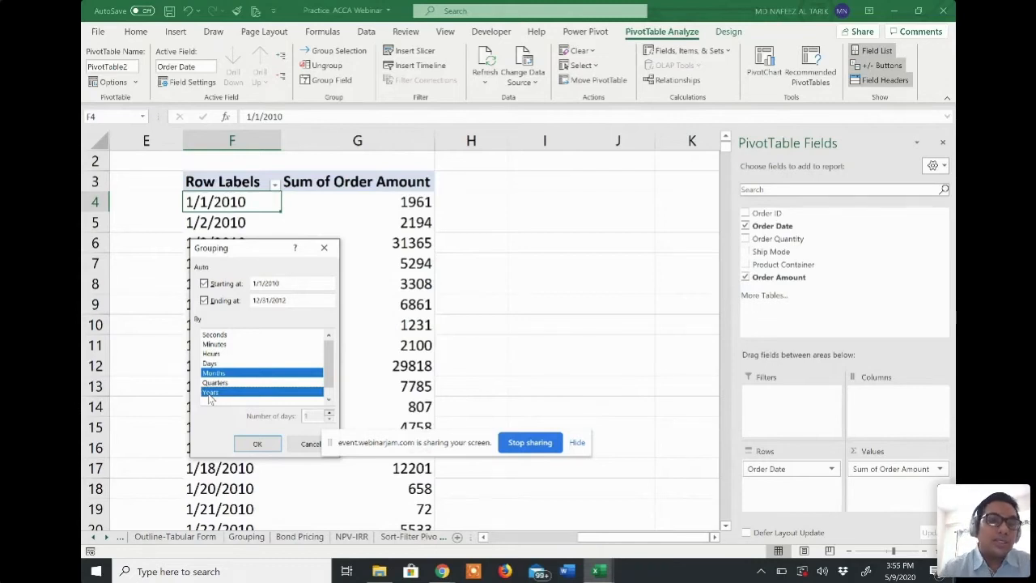
click(257, 446)
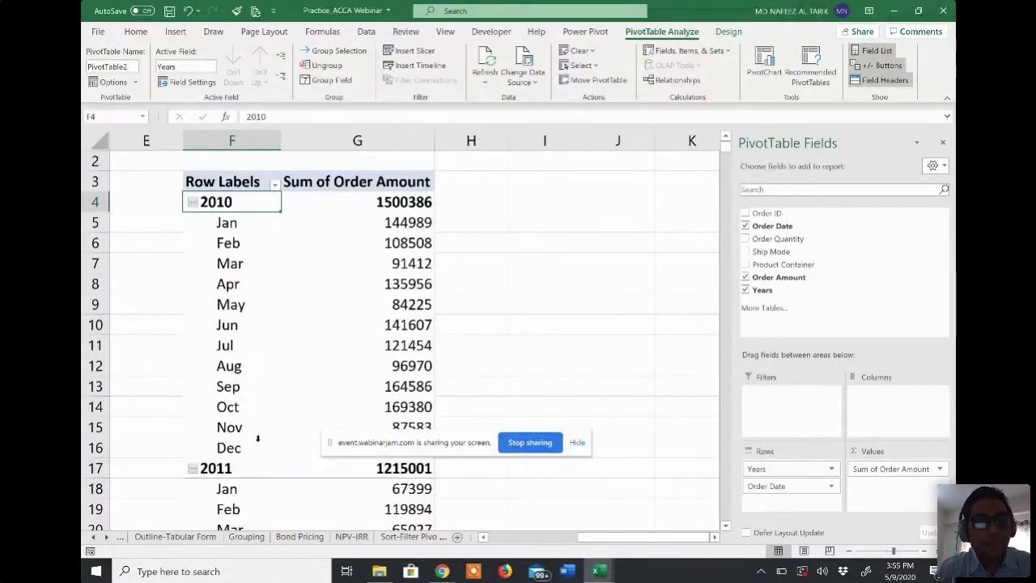
scroll(262, 309, down, 1)
scroll(262, 309, up, 2)
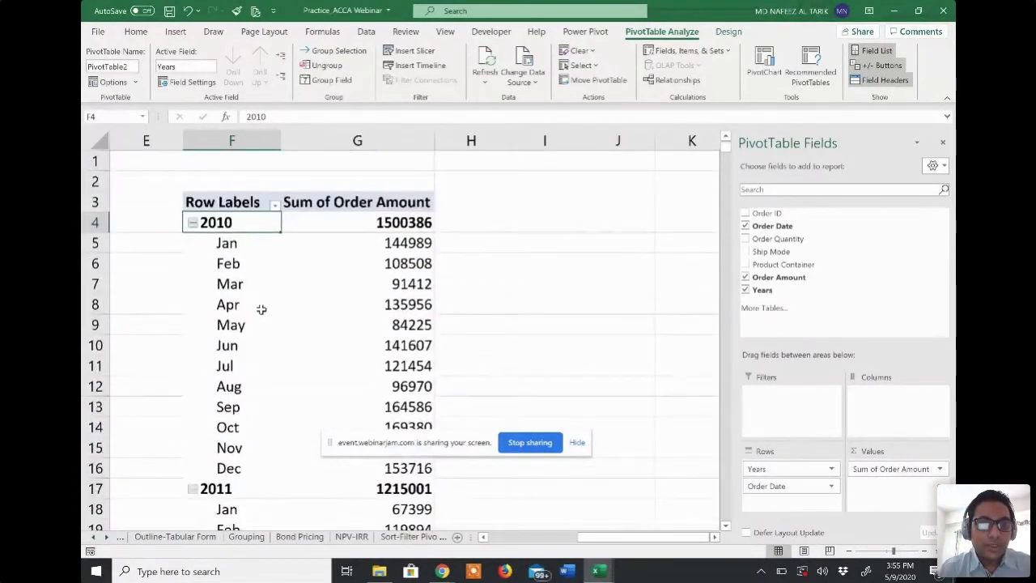
scroll(262, 308, down, 6)
scroll(261, 308, up, 6)
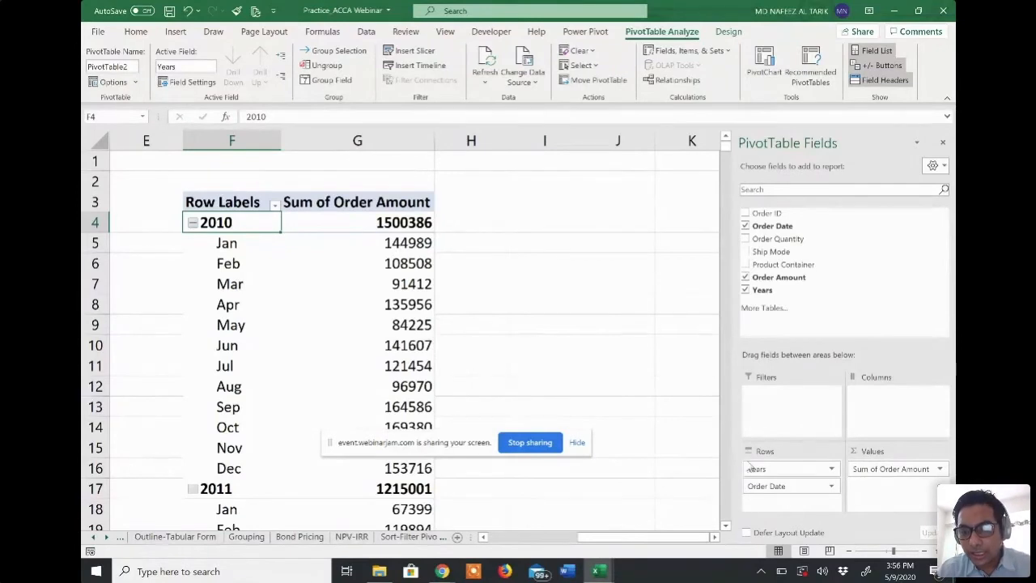
Step: Move the Years field from the rows to the PivotTable's filters and filter the report to 2010
drag(754, 473, 775, 397)
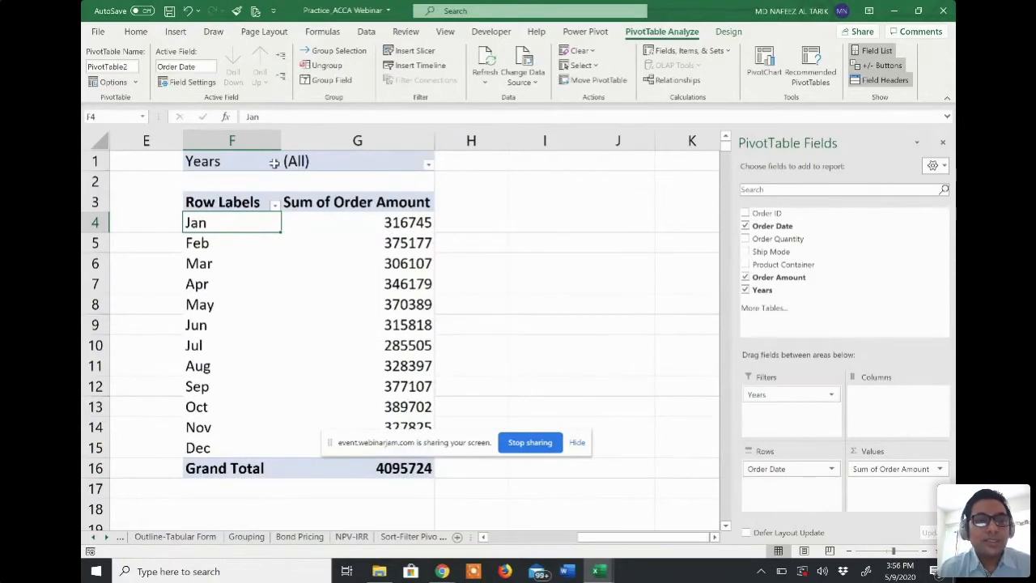
click(423, 167)
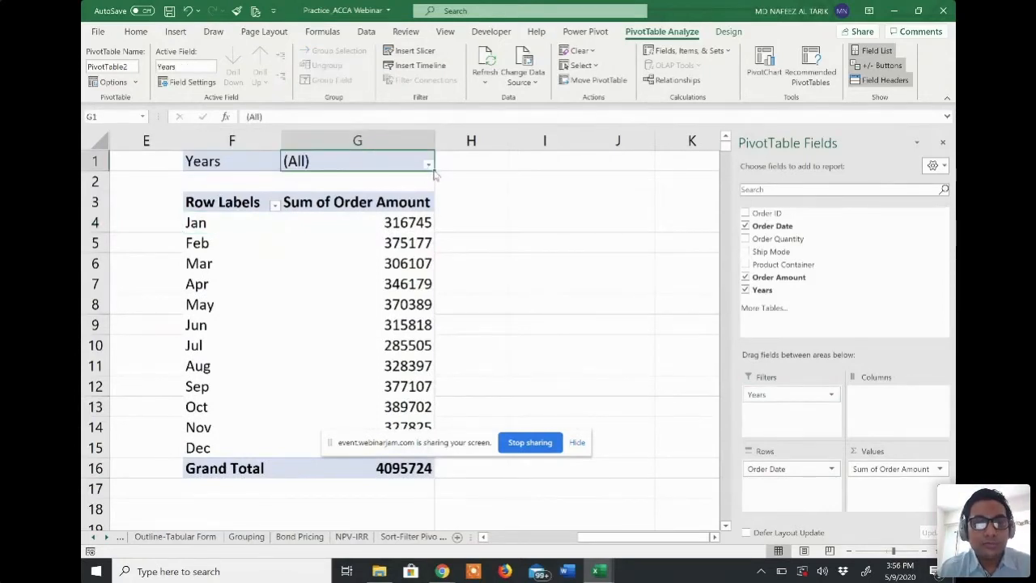
click(428, 165)
click(299, 217)
click(359, 385)
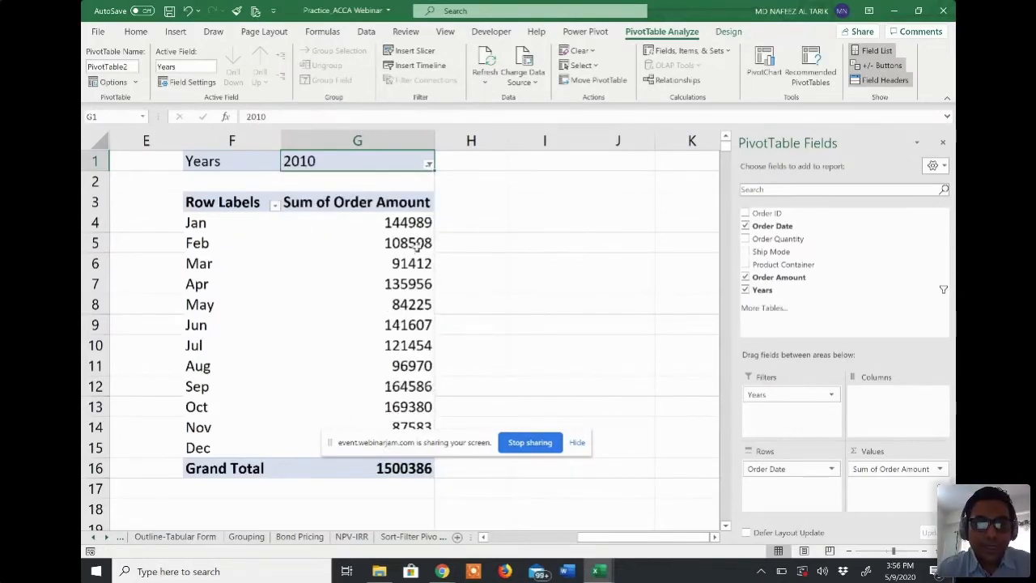
Step: Switch the PivotTable's Years report filter to 2011
click(429, 165)
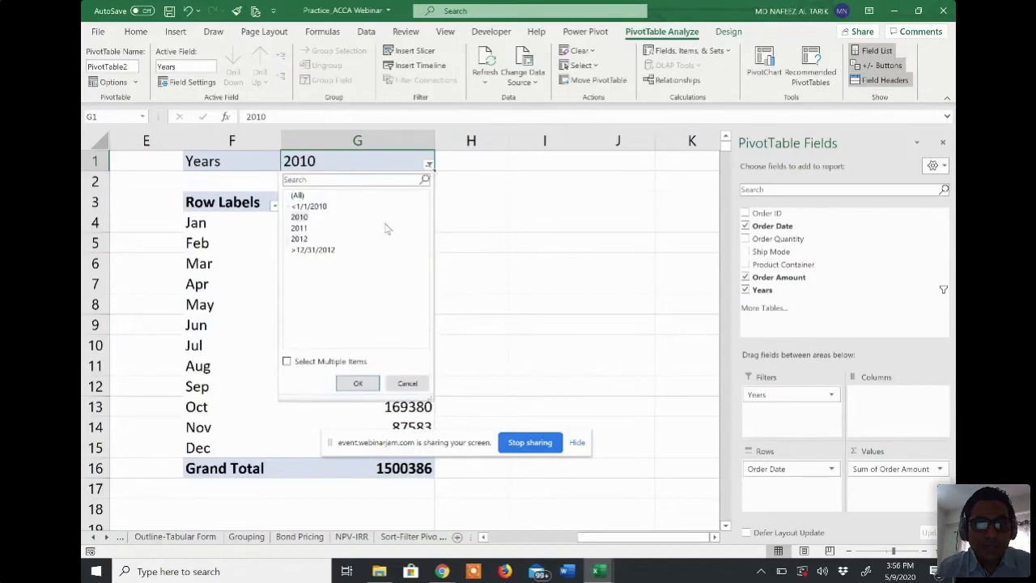
click(304, 231)
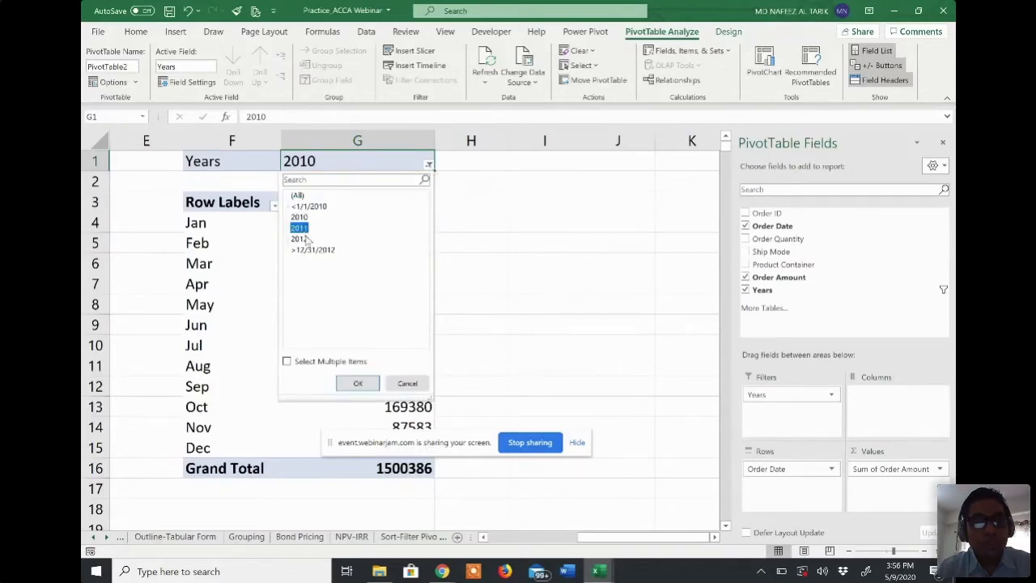
click(357, 384)
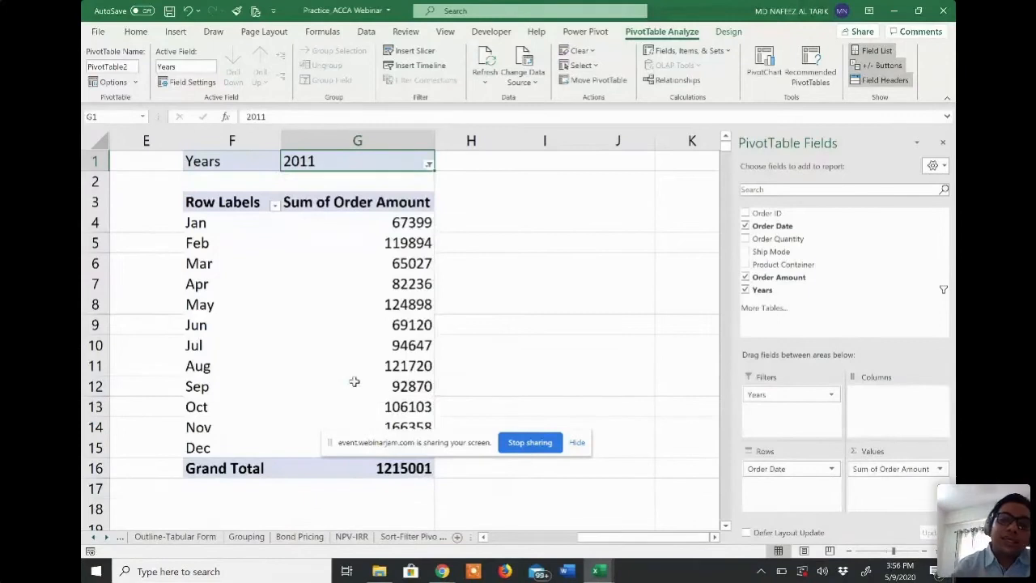
click(429, 165)
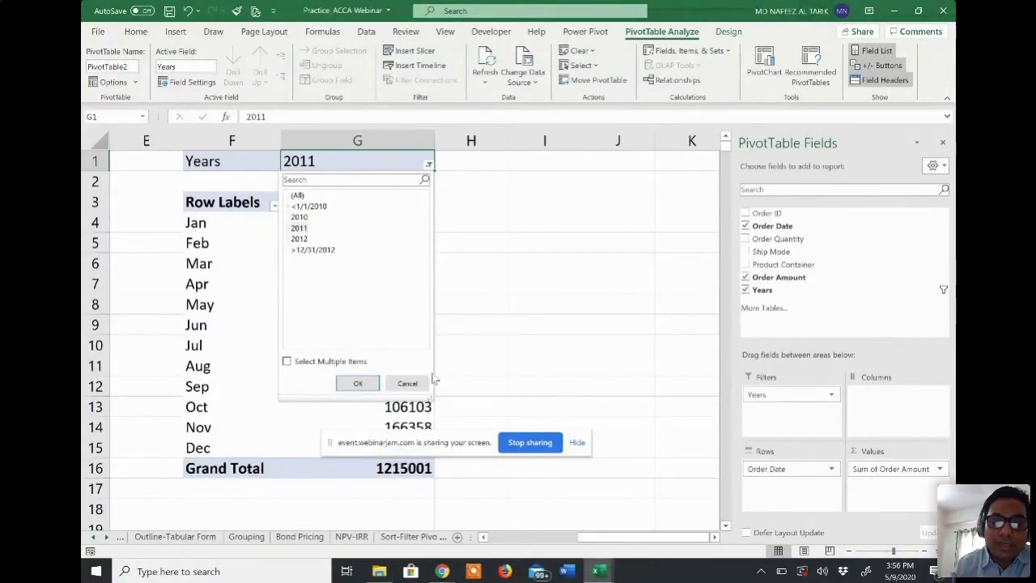
click(366, 385)
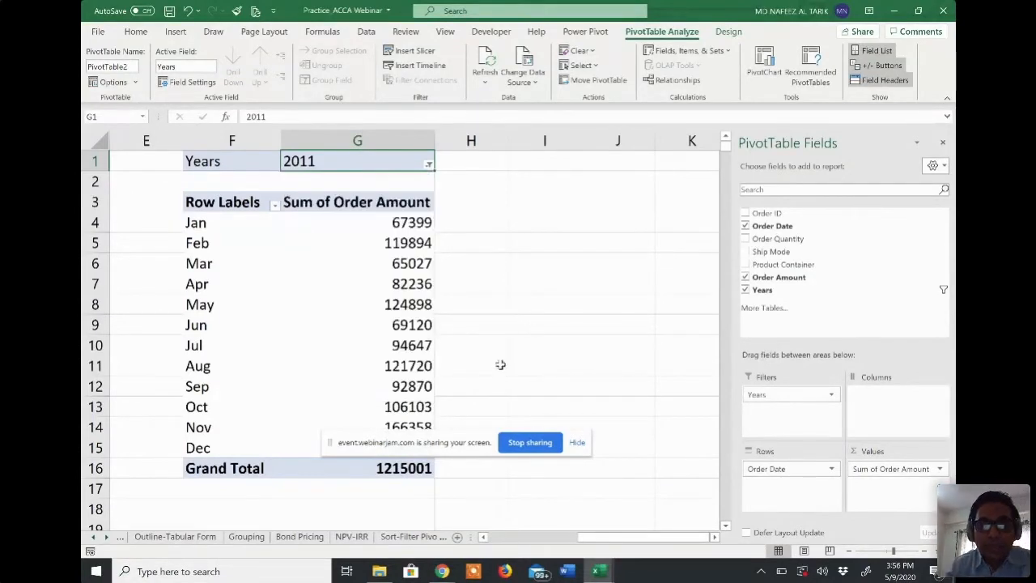
drag(445, 448, 649, 544)
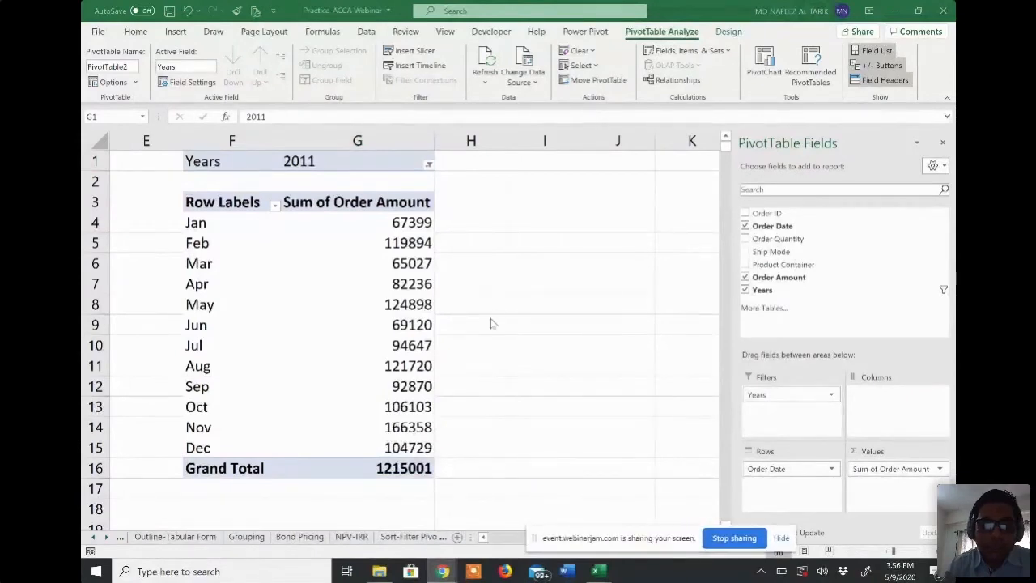
Step: Insert a slicer for the Years field of the PivotTable, leaving Order Date without one
click(404, 222)
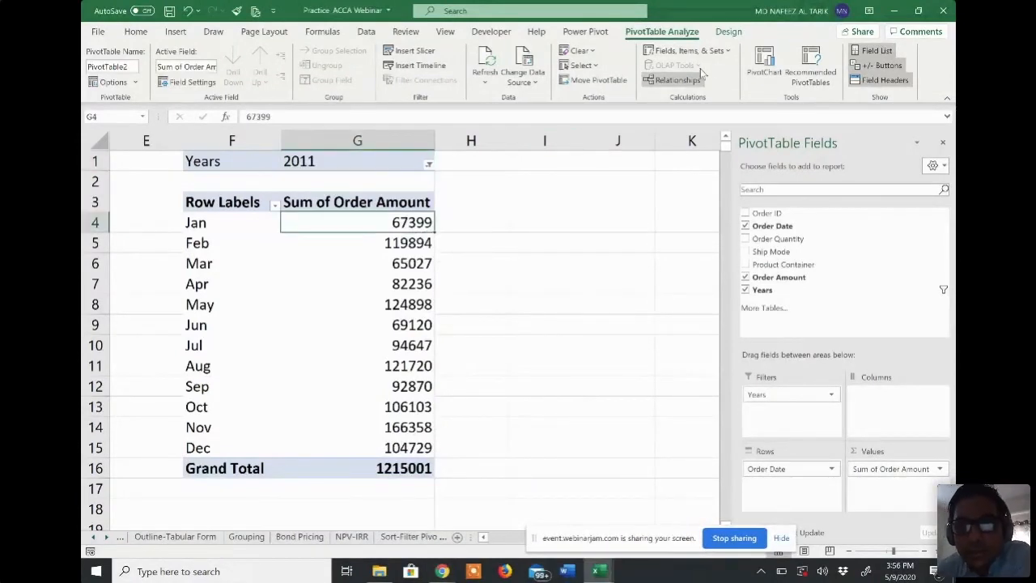
click(729, 32)
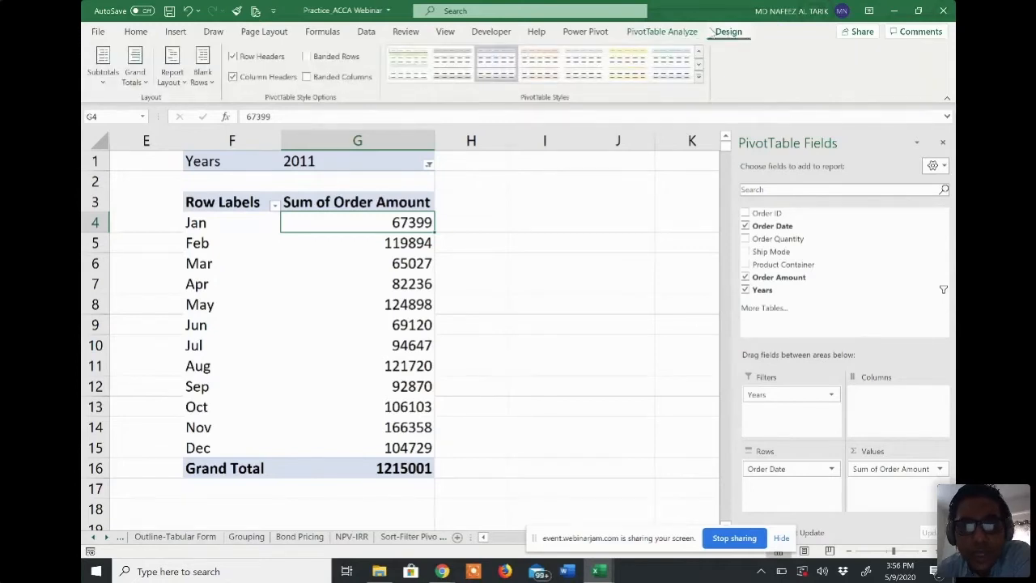
click(672, 33)
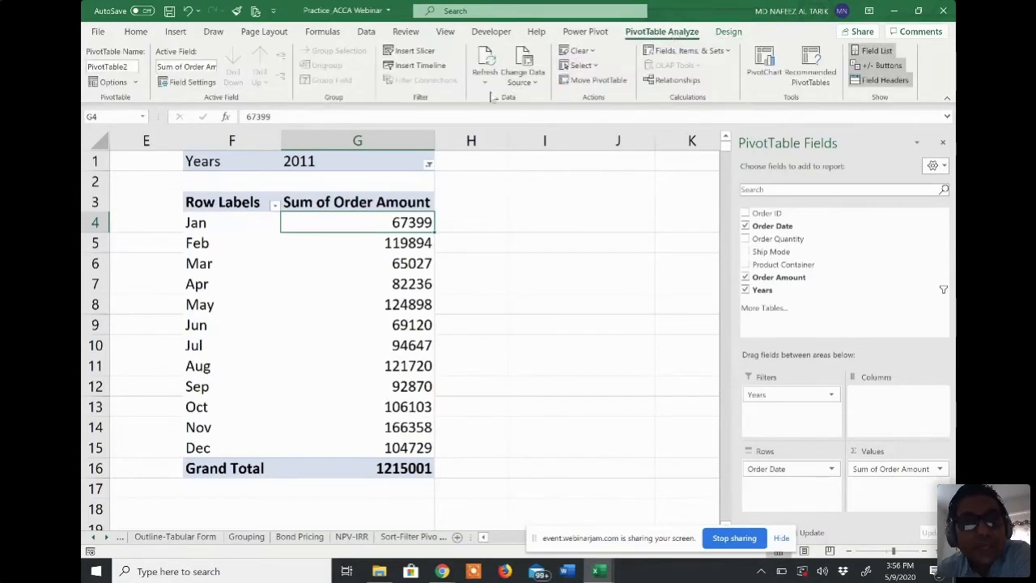
click(413, 54)
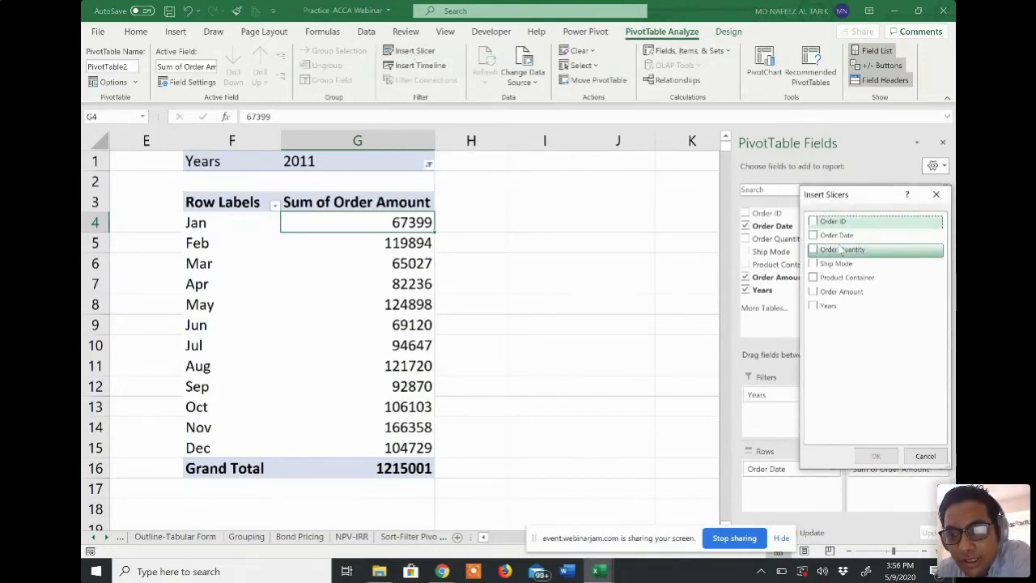
click(813, 236)
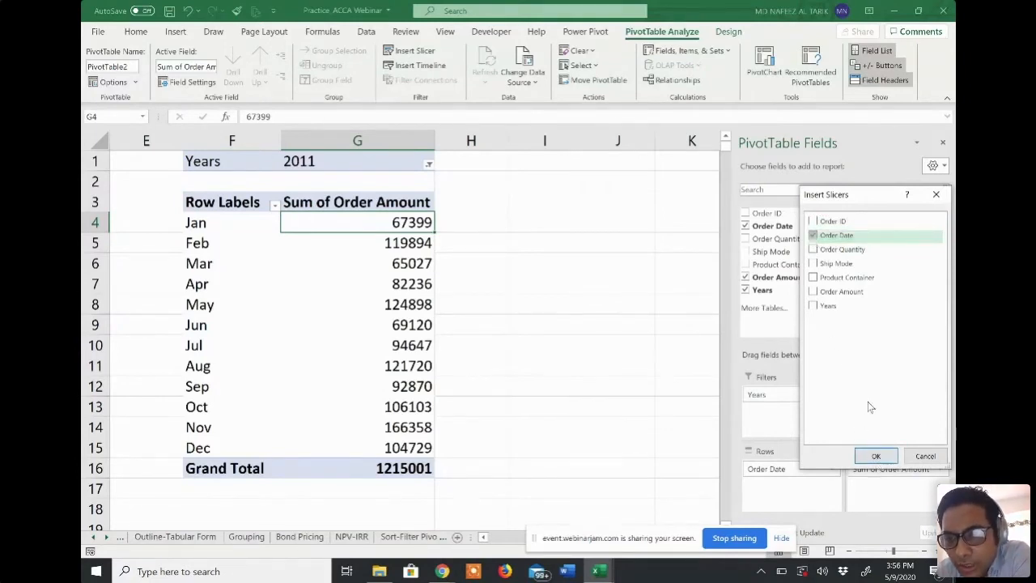
click(813, 234)
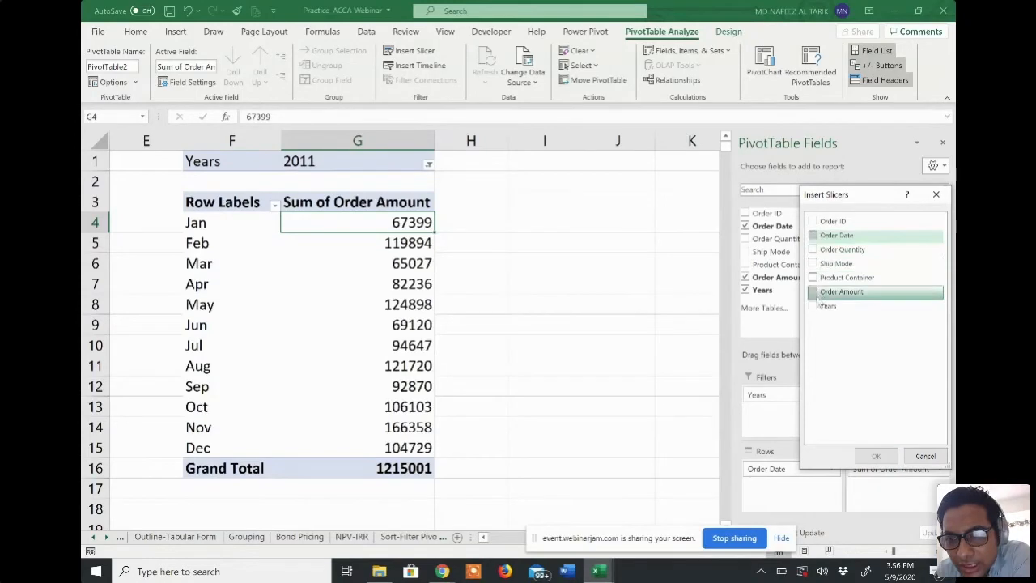
click(813, 306)
click(874, 456)
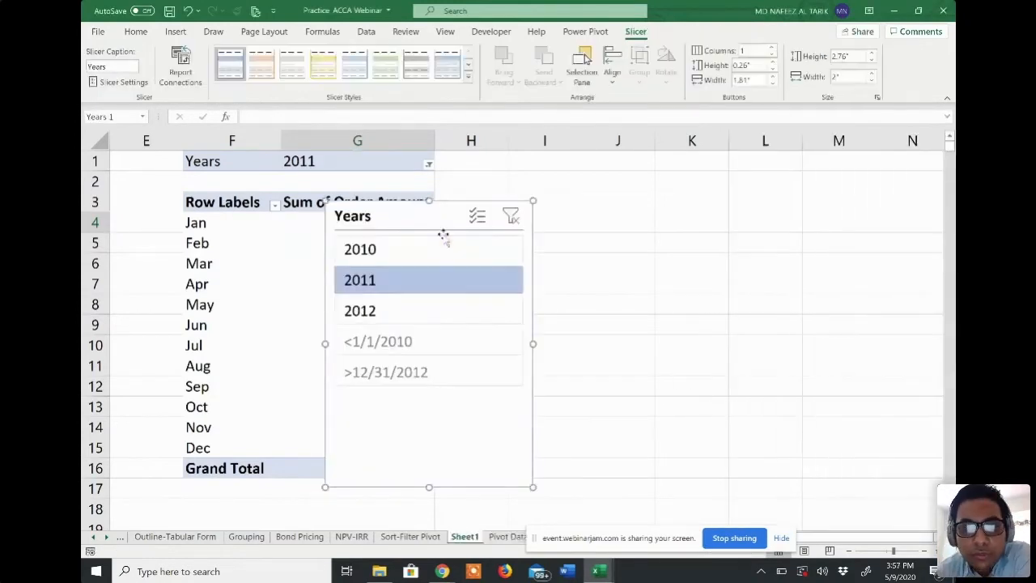
Step: Place the Years slicer beside the PivotTable, shortened to about 1.21" high, and use it to filter by 2010, 2011 and finally 2012
drag(440, 215, 563, 183)
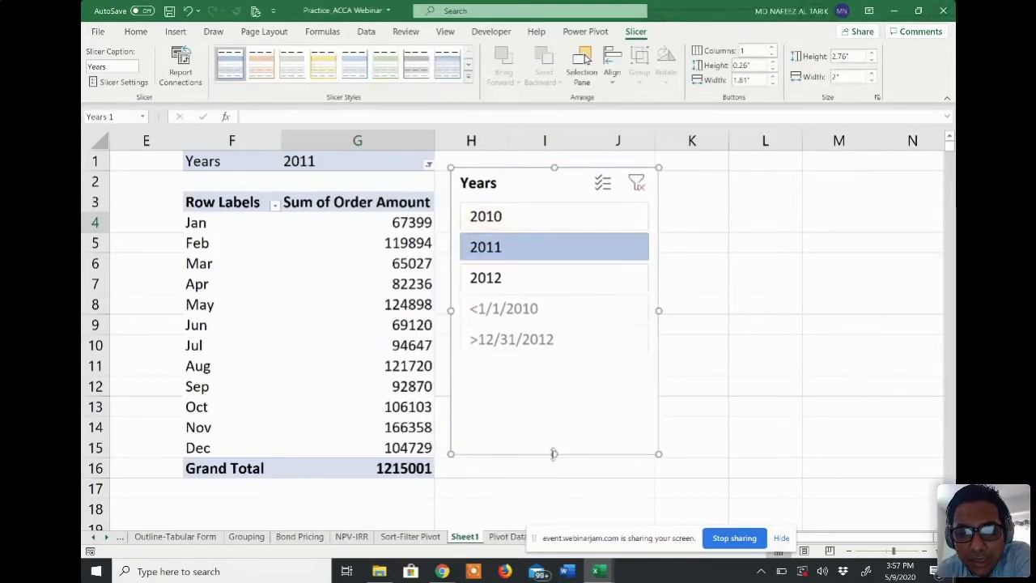
drag(554, 451, 536, 293)
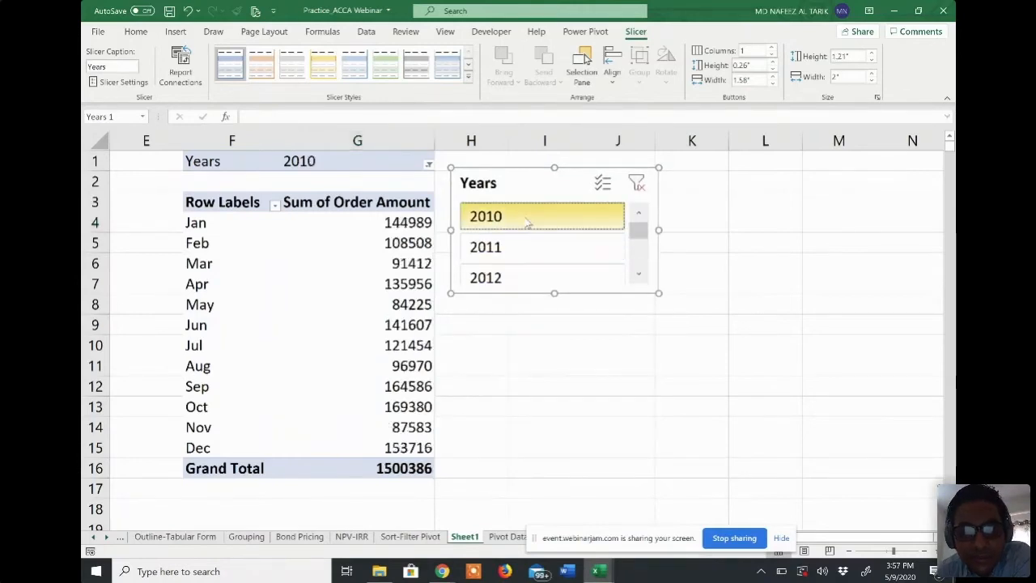
click(523, 251)
click(530, 279)
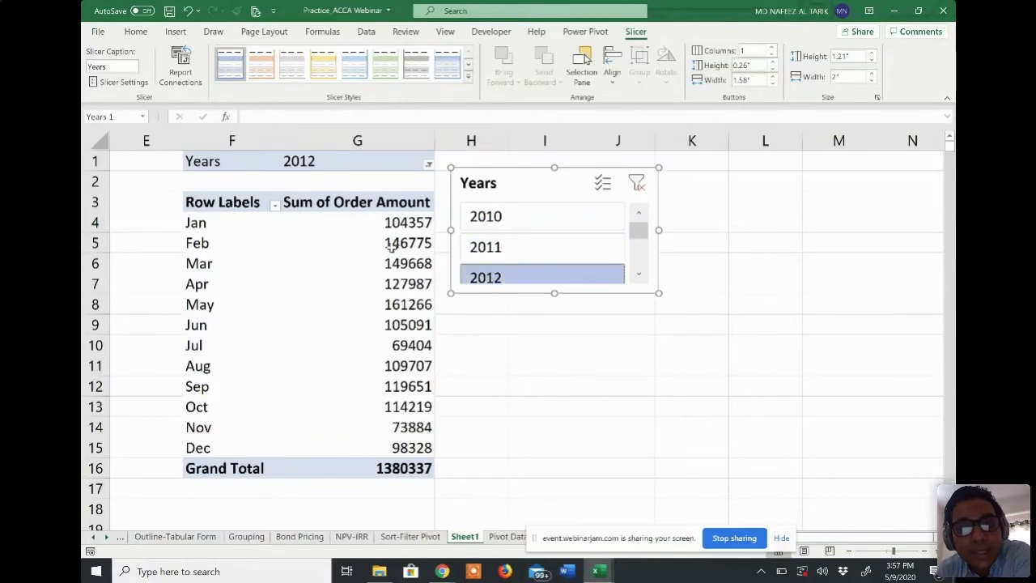
Step: Insert a clustered bar PivotChart based on the monthly order amount PivotTable
click(405, 222)
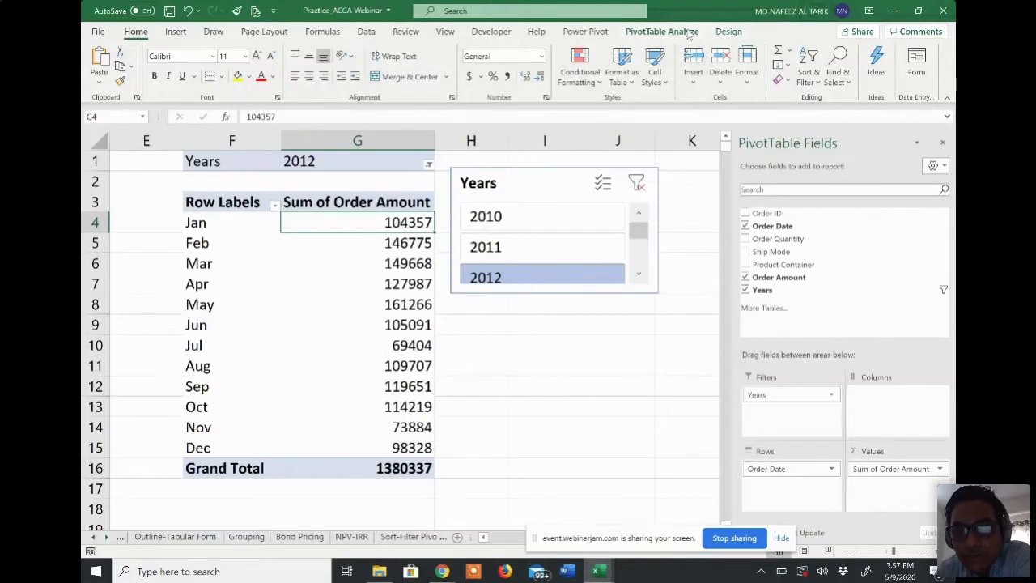
click(662, 32)
click(765, 63)
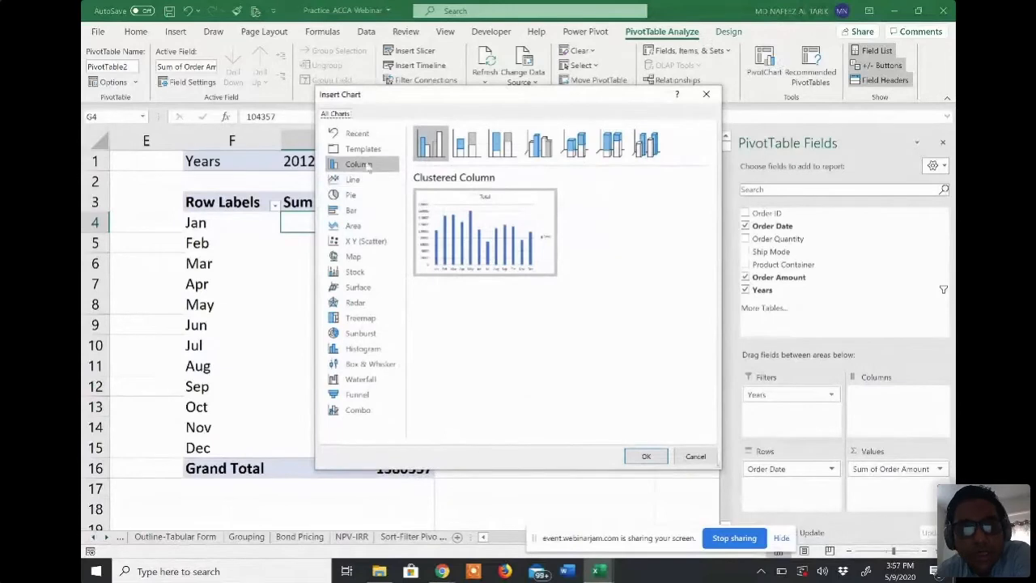
click(357, 211)
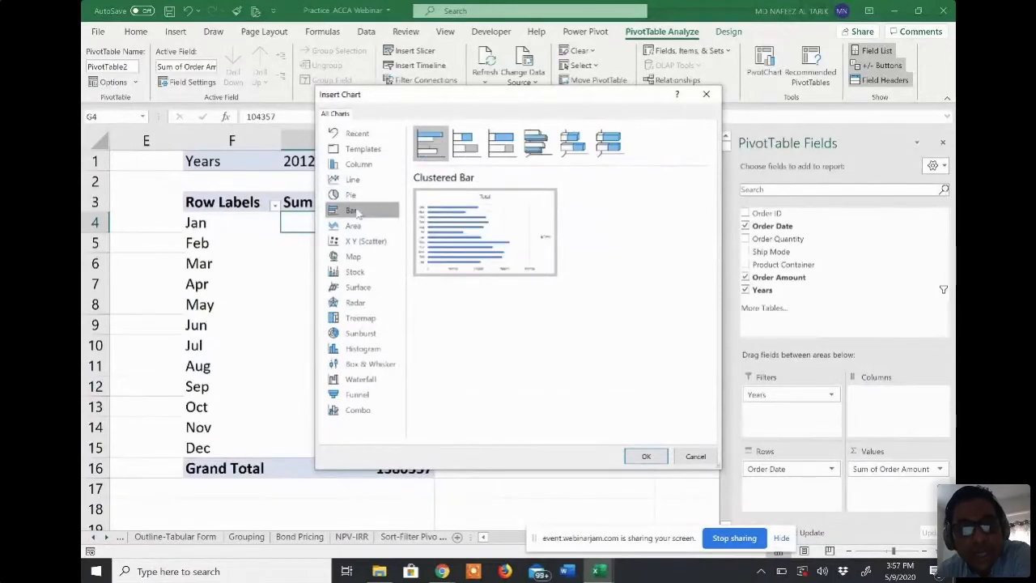
click(646, 457)
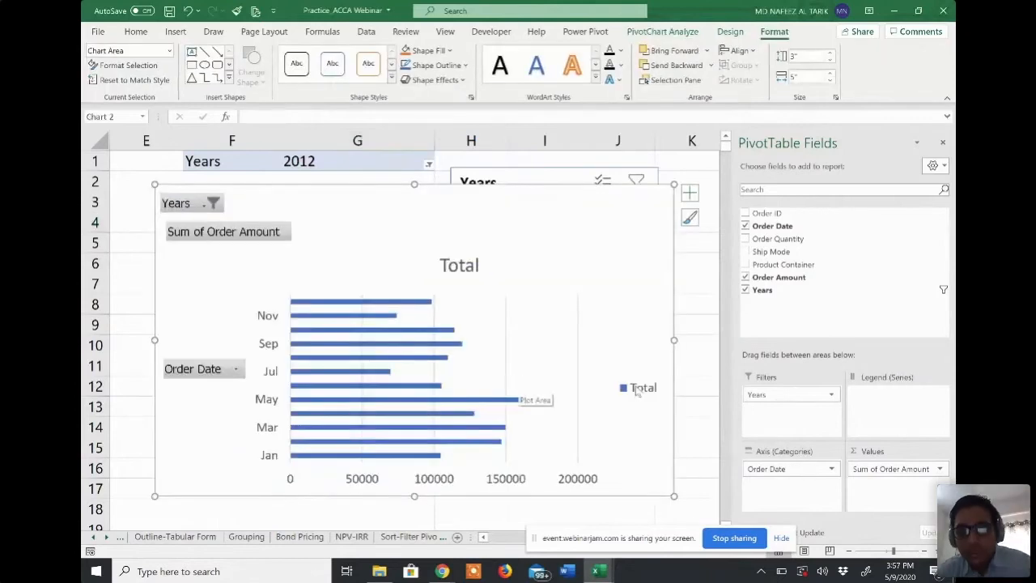
Step: Shrink the bar PivotChart to about 1.88" high by 3.04" wide
click(694, 373)
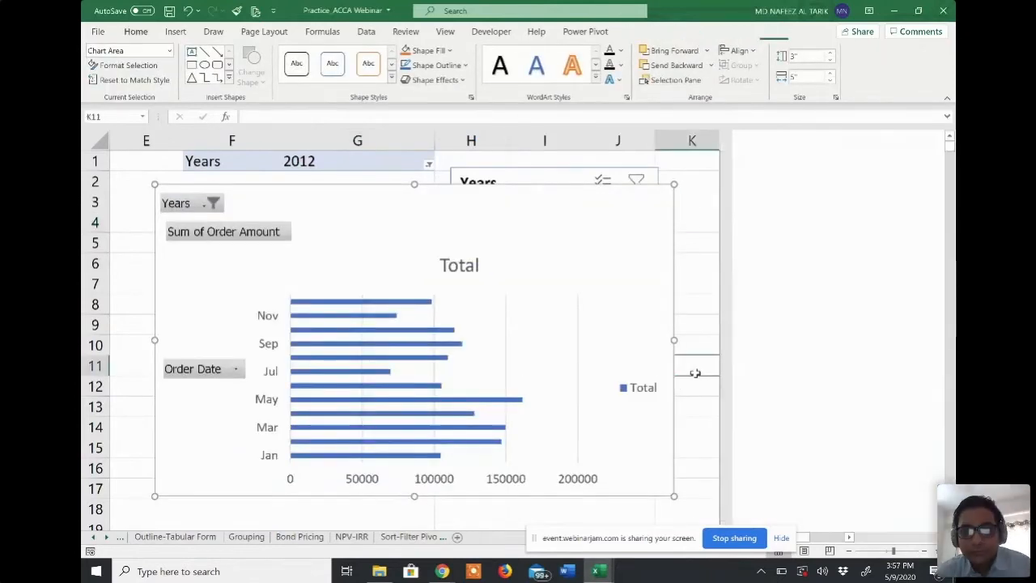
scroll(695, 374, down, 2)
click(670, 395)
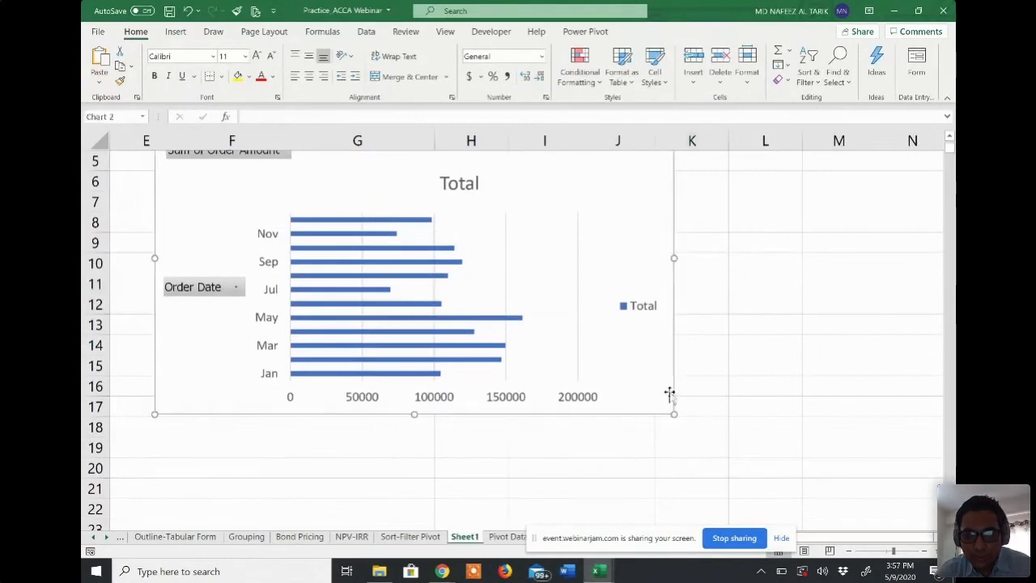
drag(674, 415, 470, 299)
scroll(257, 235, up, 2)
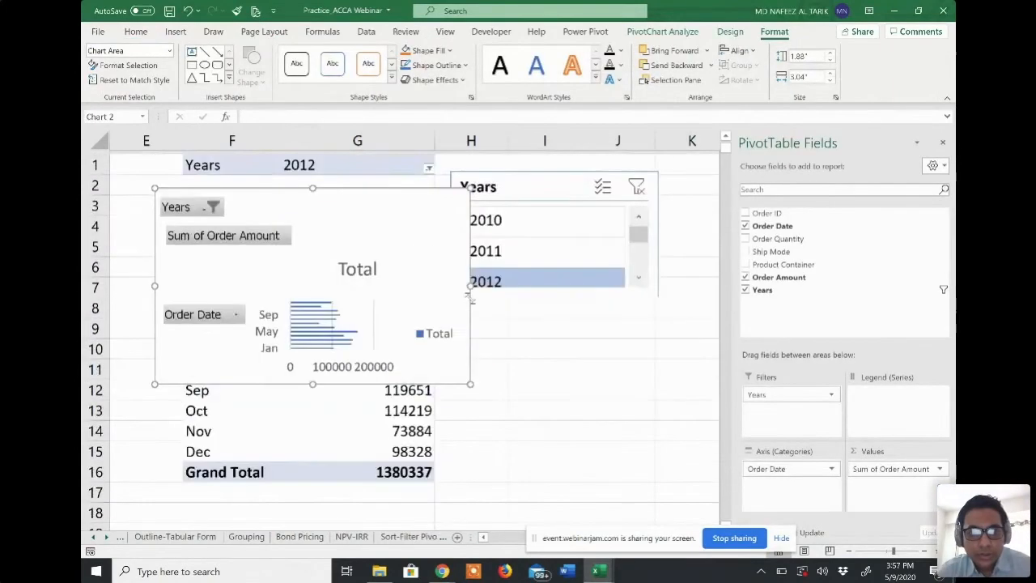
Step: Hide all field buttons on the bar PivotChart and delete its chart title
right_click(257, 235)
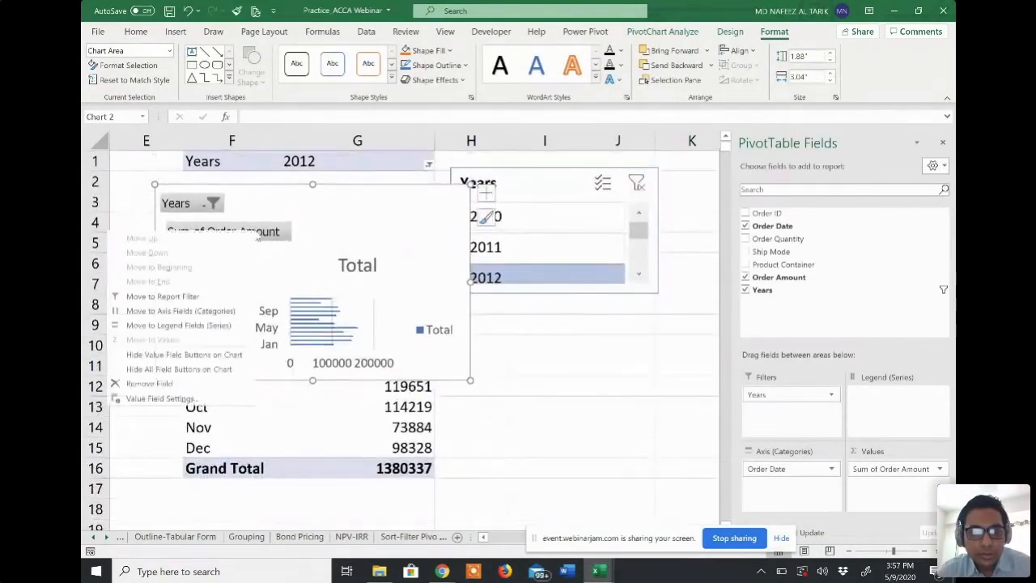
click(202, 371)
click(311, 212)
key(Delete)
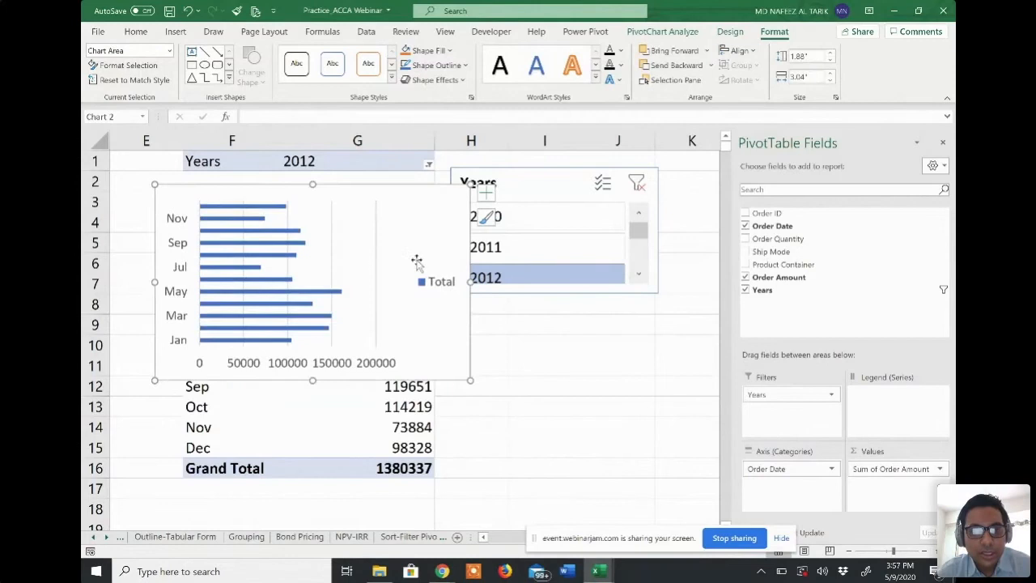
Step: Delete the legend of the bar PivotChart and move the chart off the Years slicer, over the monthly PivotTable
click(431, 281)
key(Delete)
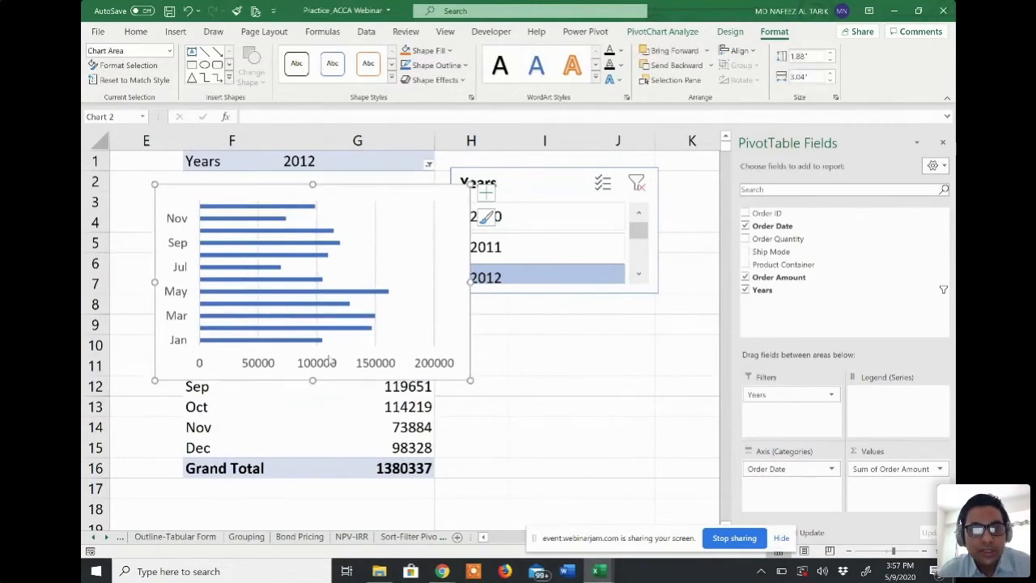
drag(343, 187, 298, 181)
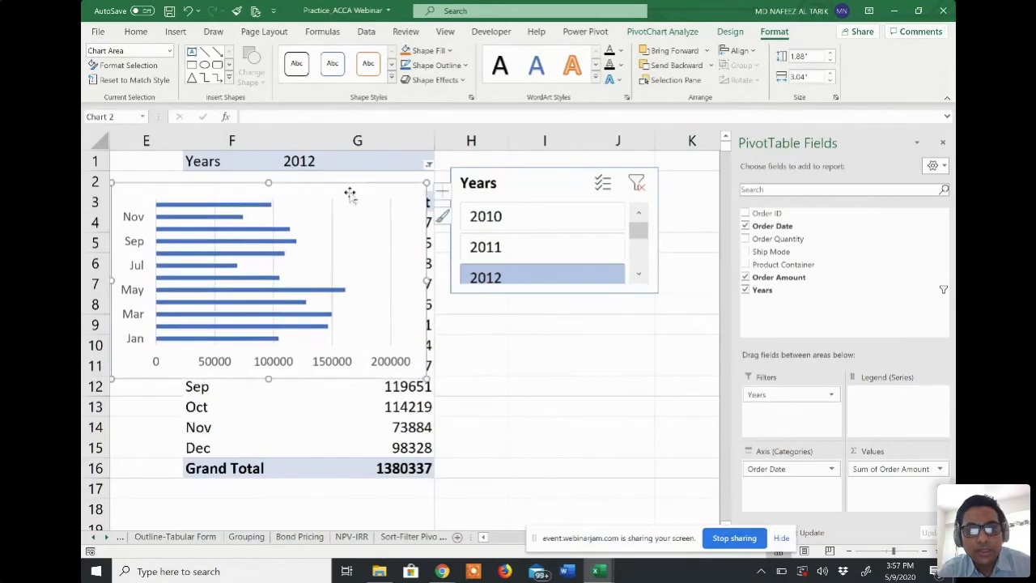
Step: Cycle the Years slicer through 2010, 2011 and 2012 to compare the monthly bars, finishing on 2012
click(479, 217)
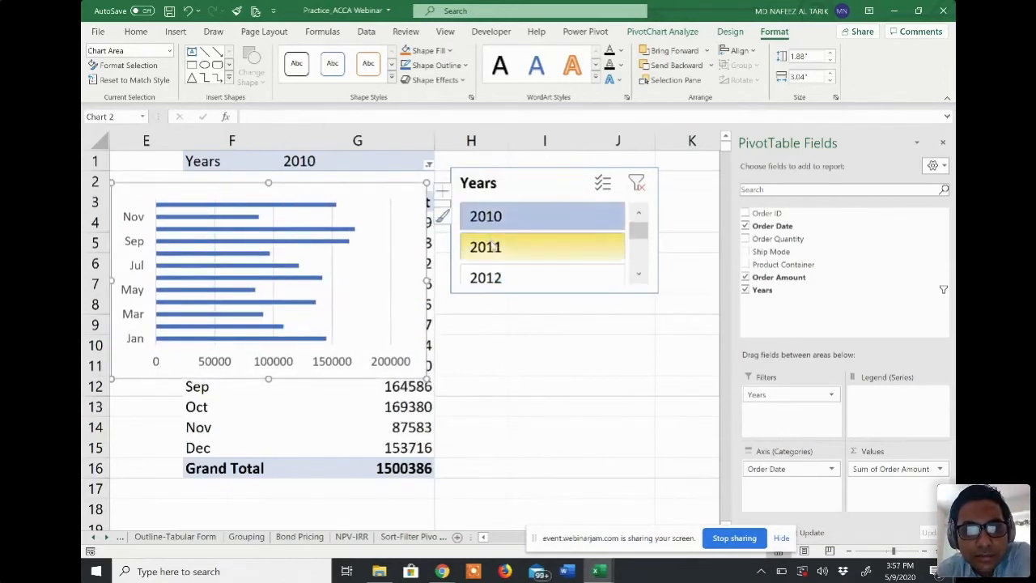
click(498, 247)
click(497, 275)
click(549, 222)
click(543, 237)
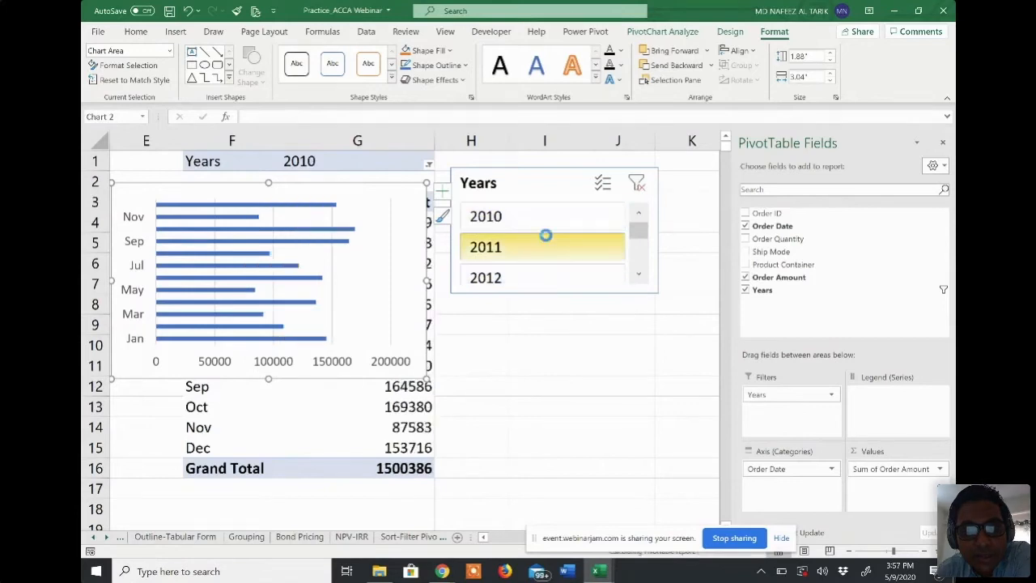
click(543, 279)
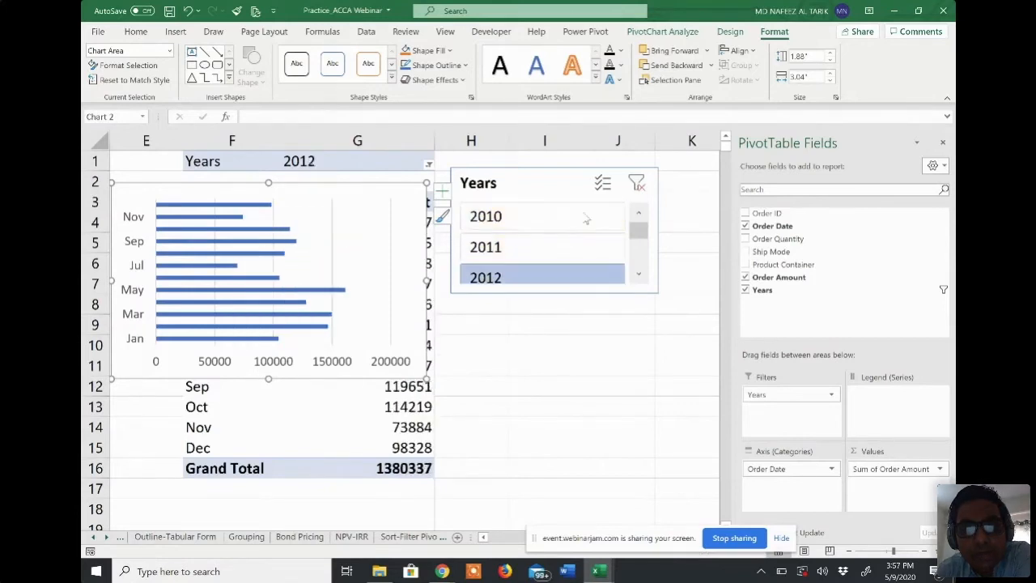
click(586, 219)
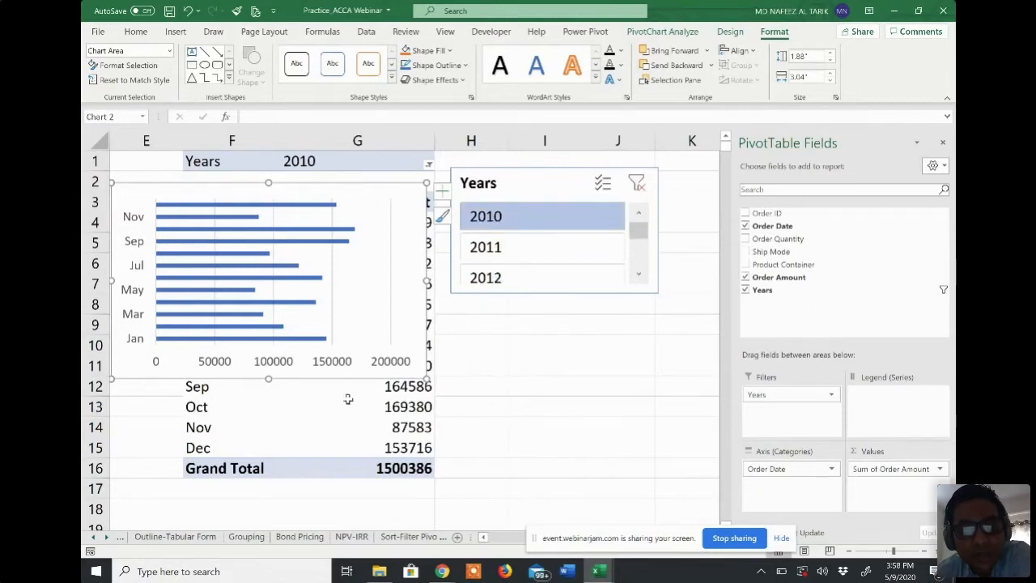
click(555, 251)
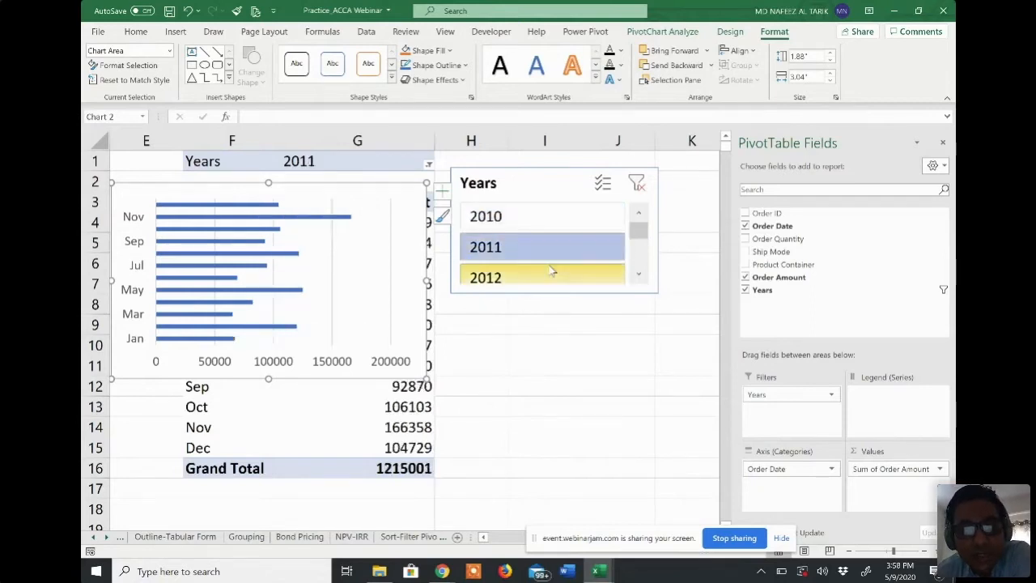
click(550, 275)
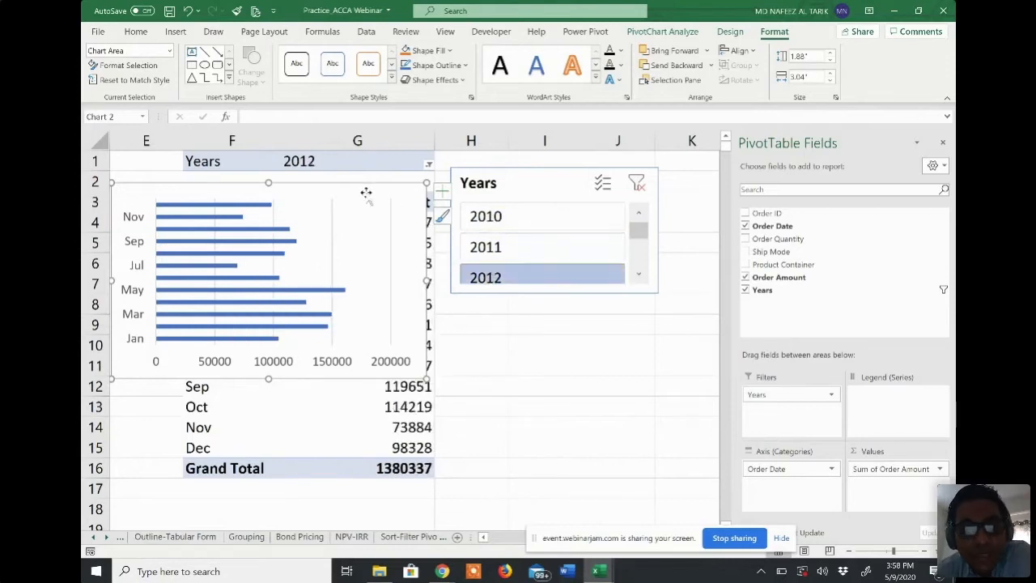
Step: Move the bar PivotChart below the Years slicer, clear of the monthly PivotTable
drag(358, 192, 701, 310)
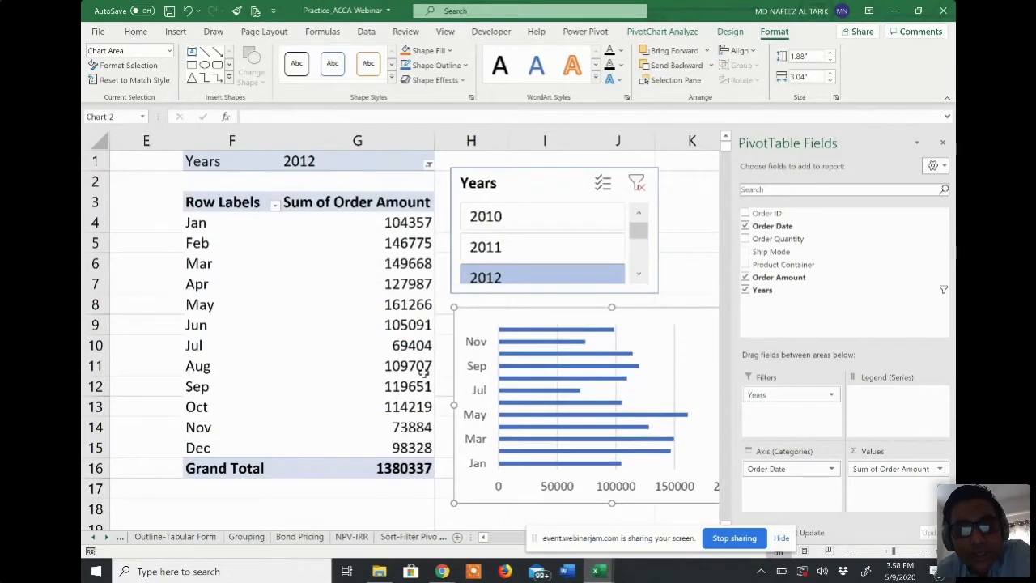
click(409, 325)
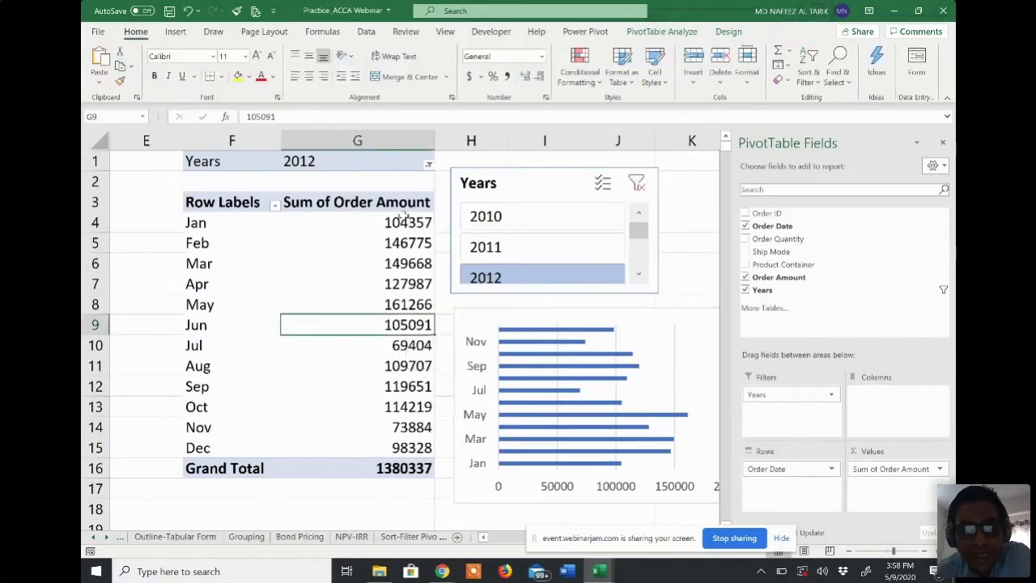
Step: Format the order amounts in G4:G16, including the grand total, with comma style and no decimal places
drag(405, 217, 409, 466)
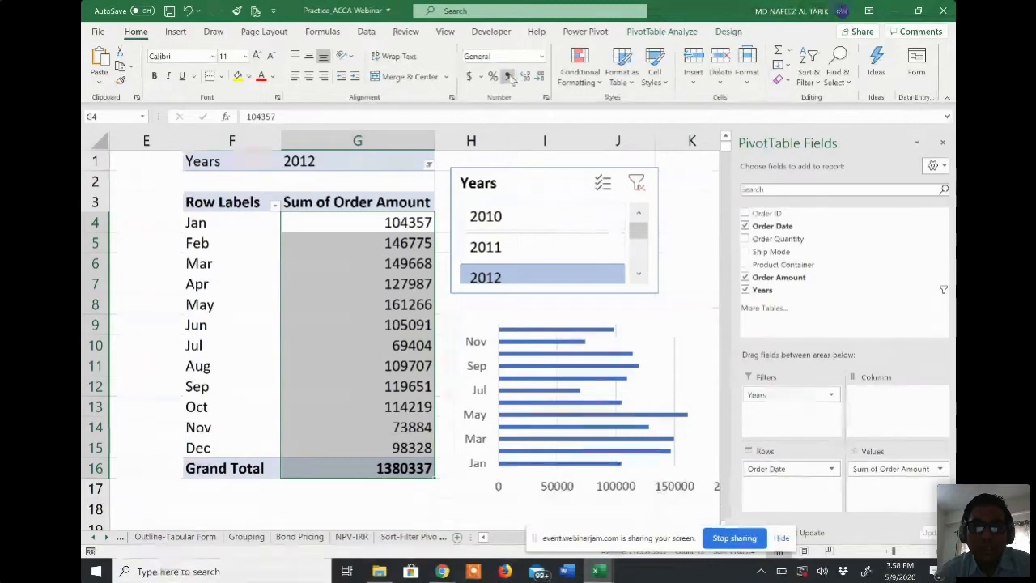
click(510, 76)
click(540, 76)
click(540, 76)
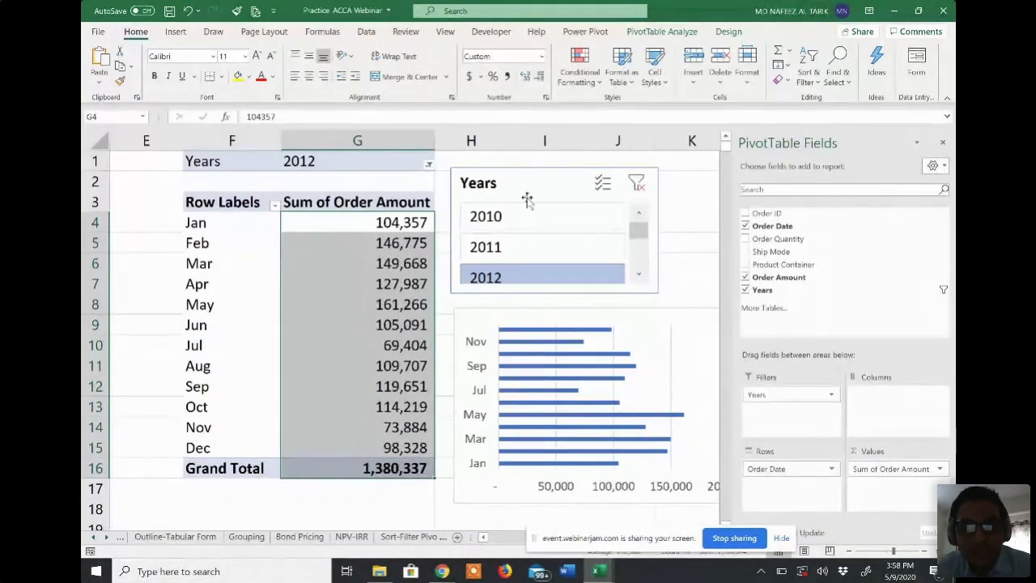
click(676, 272)
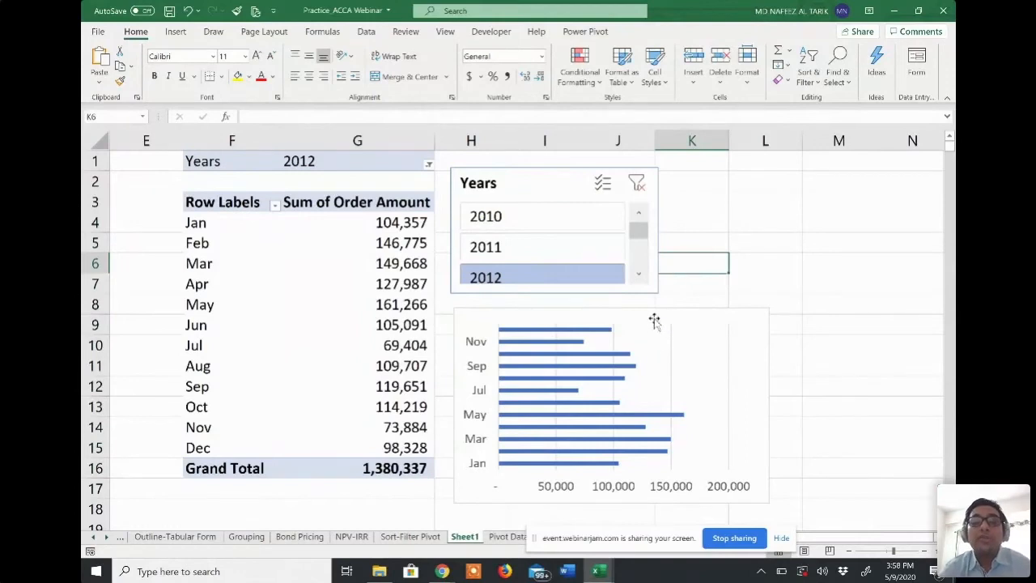
Step: Move the bar PivotChart up directly against the Years slicer and filter the data by 2010
drag(653, 318, 650, 302)
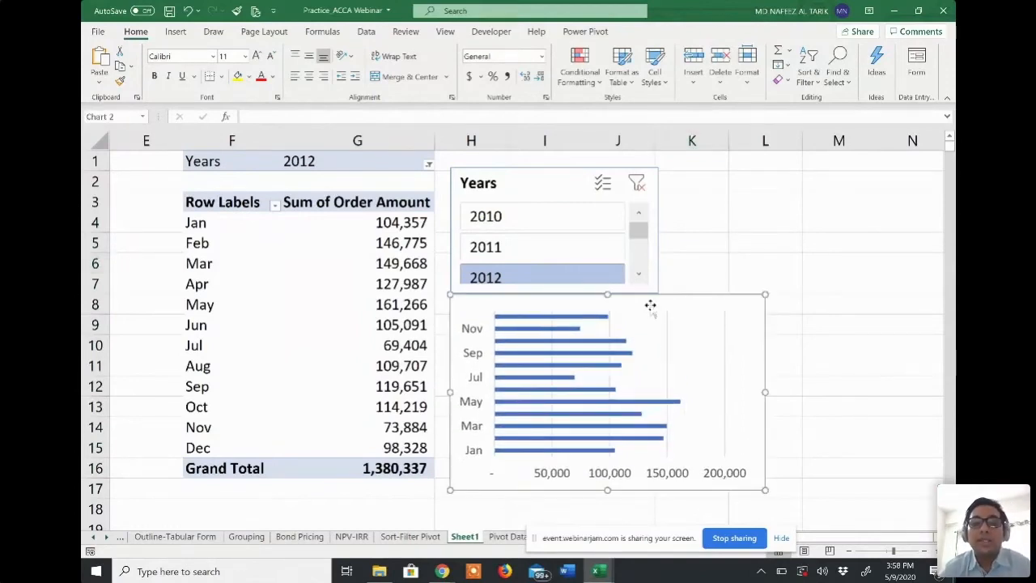
click(694, 237)
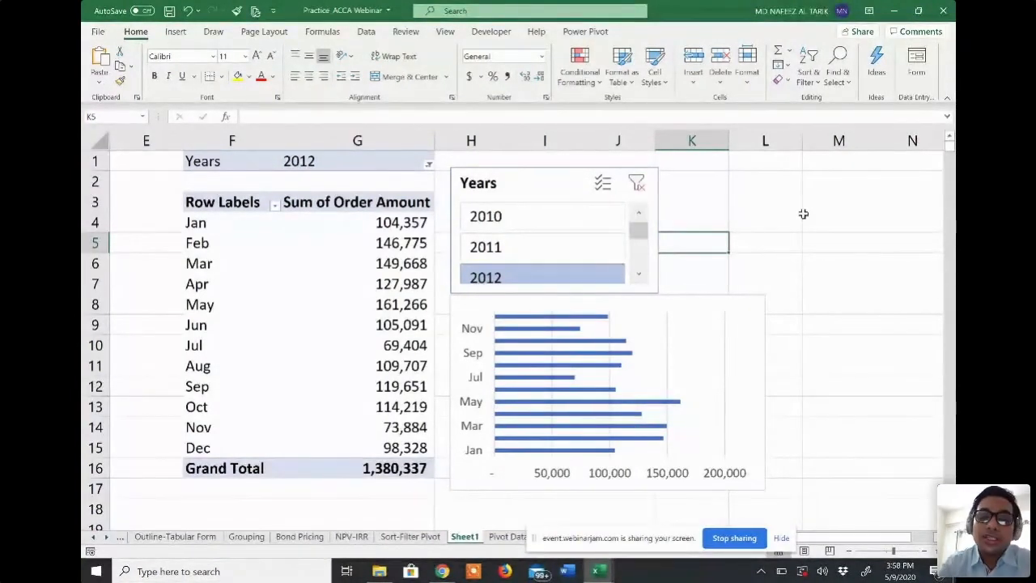
click(601, 248)
click(601, 217)
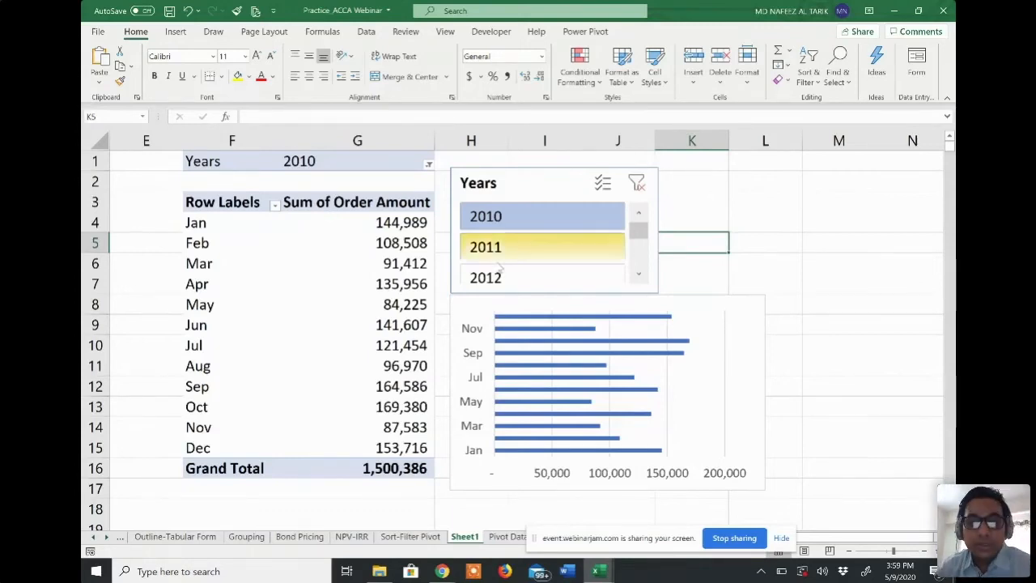
Step: Move the Years slicer up to row 1, leaving a small gap above the bar PivotChart
scroll(401, 324, left, 1)
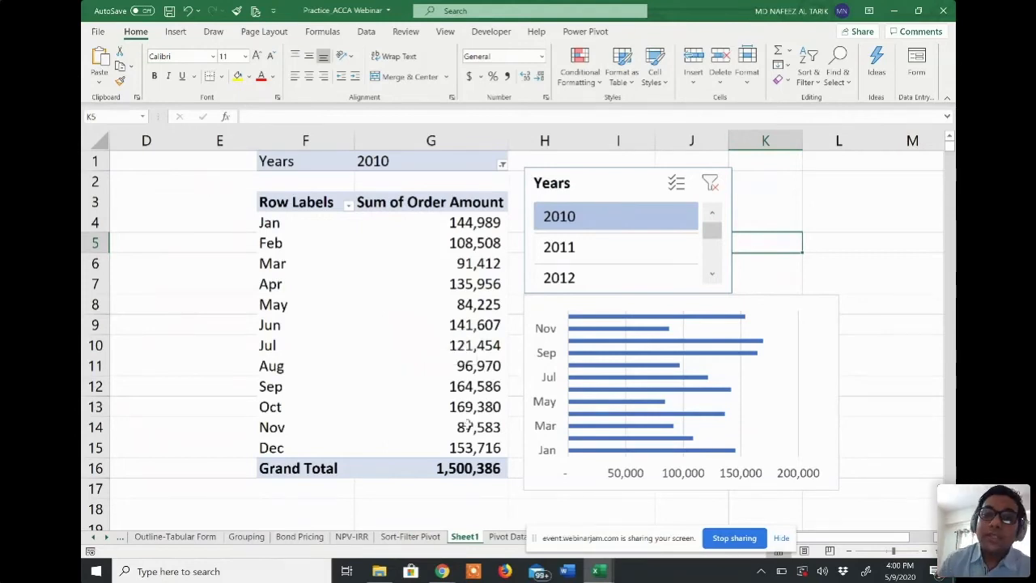
drag(590, 184, 590, 171)
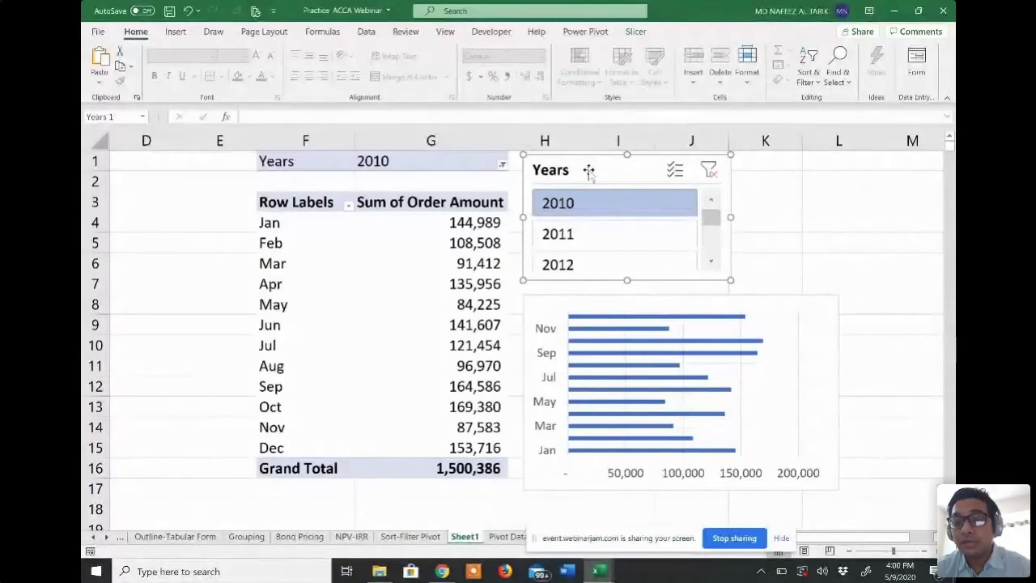
click(766, 205)
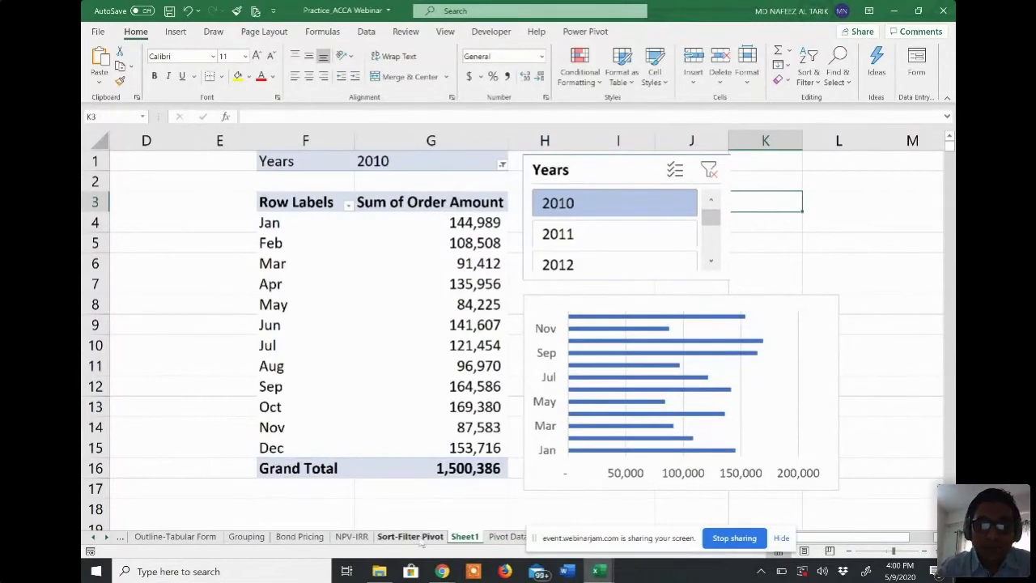
click(496, 539)
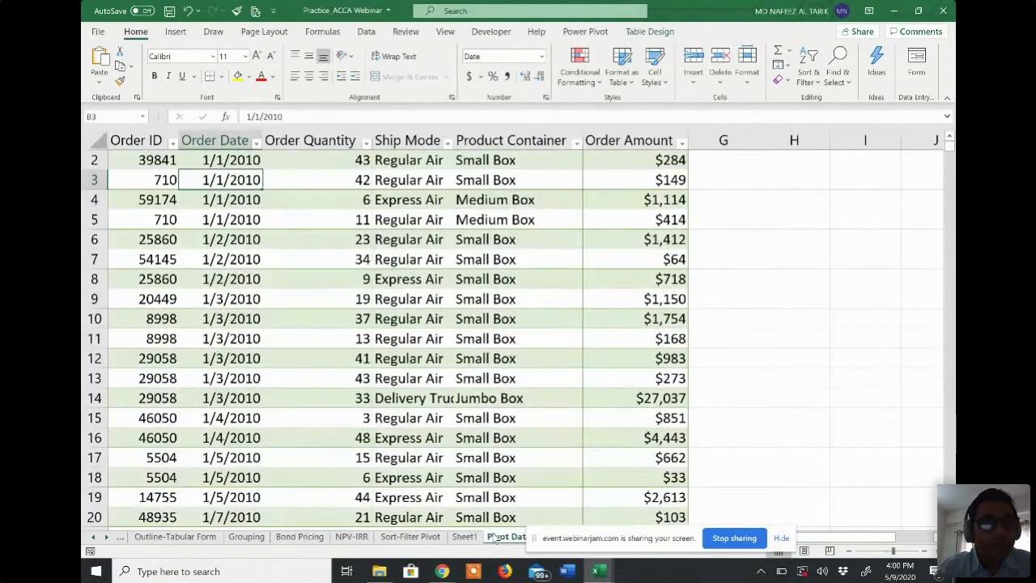
click(180, 33)
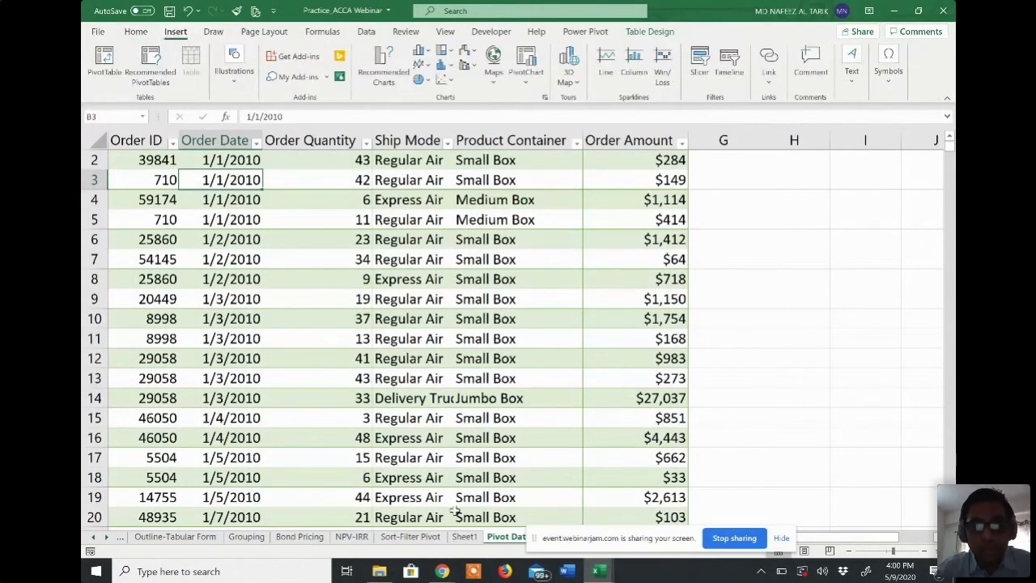
click(465, 536)
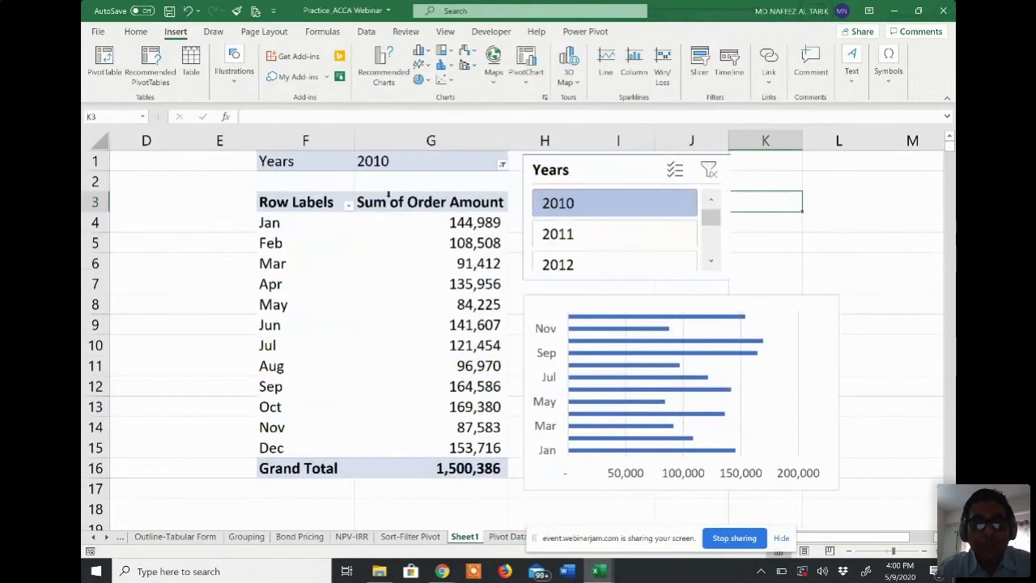
Step: Copy the whole monthly PivotTable with its Years filter, F1:G16, and paste it at F24 on Sheet1
click(359, 165)
drag(298, 161, 476, 460)
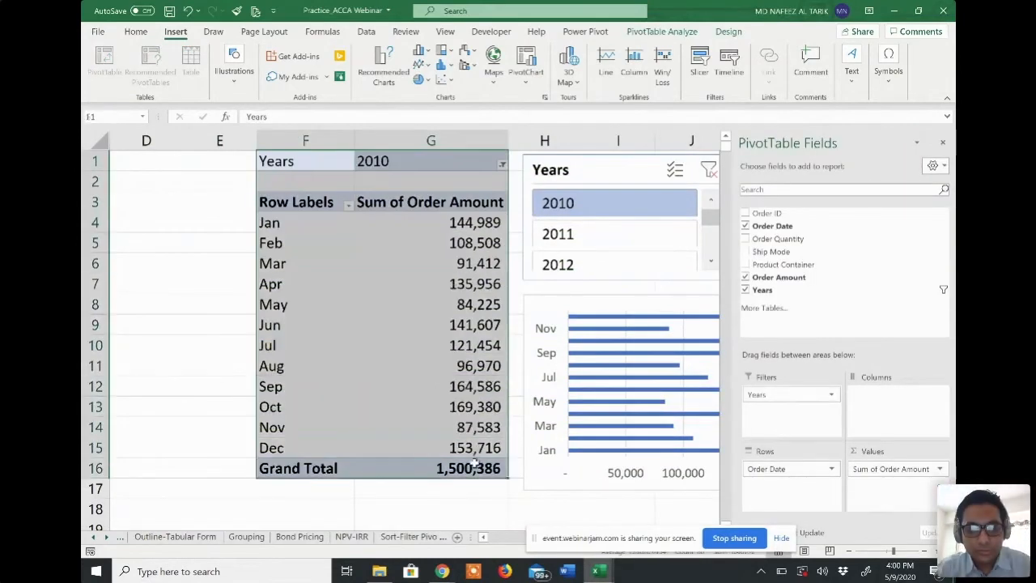
key(ctrl+c)
scroll(476, 463, down, 6)
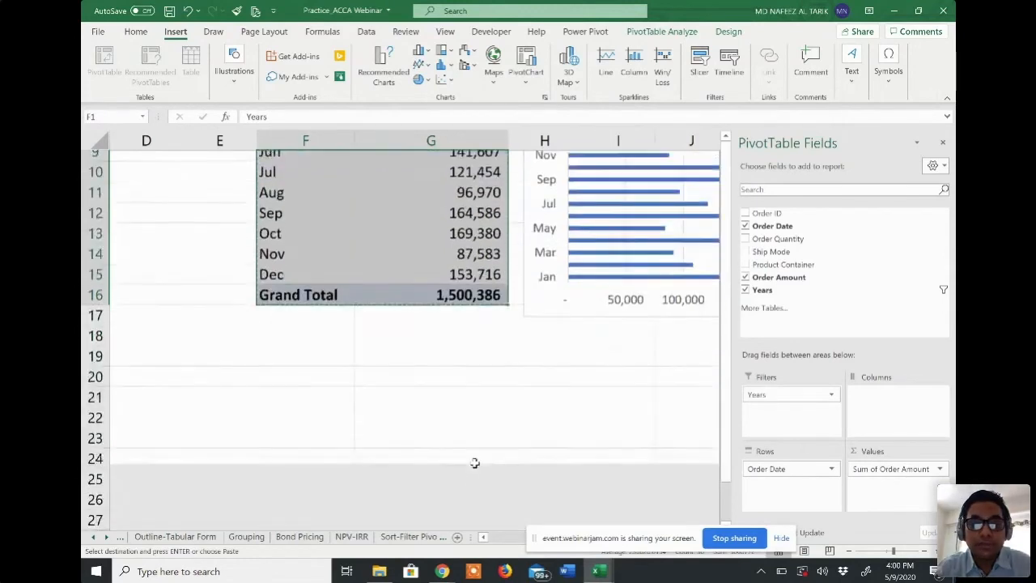
click(308, 283)
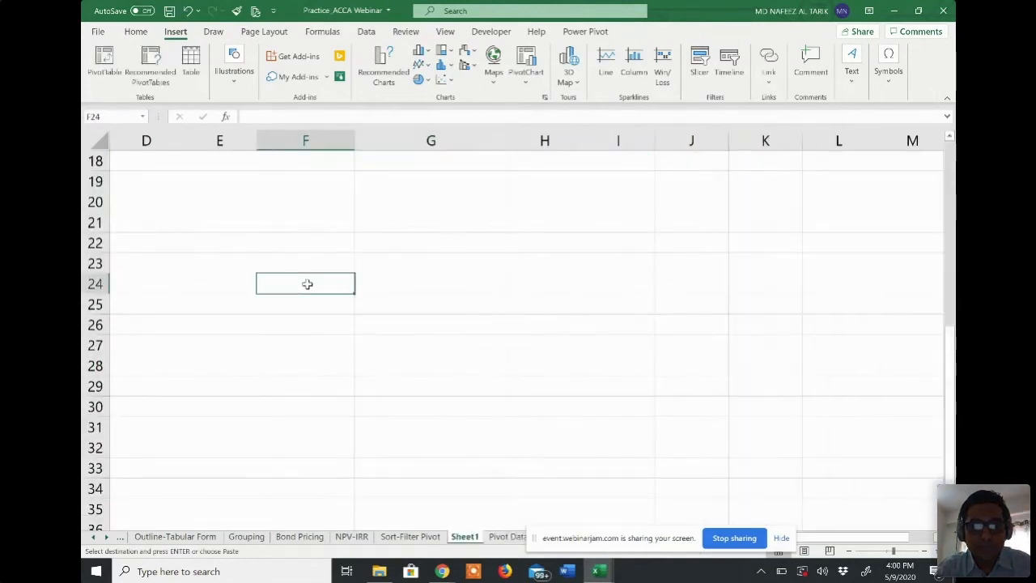
key(ctrl+v)
Step: Remove the Years filter from the copied PivotTable and replace Order Date with Order Amount as its row field
scroll(407, 269, down, 1)
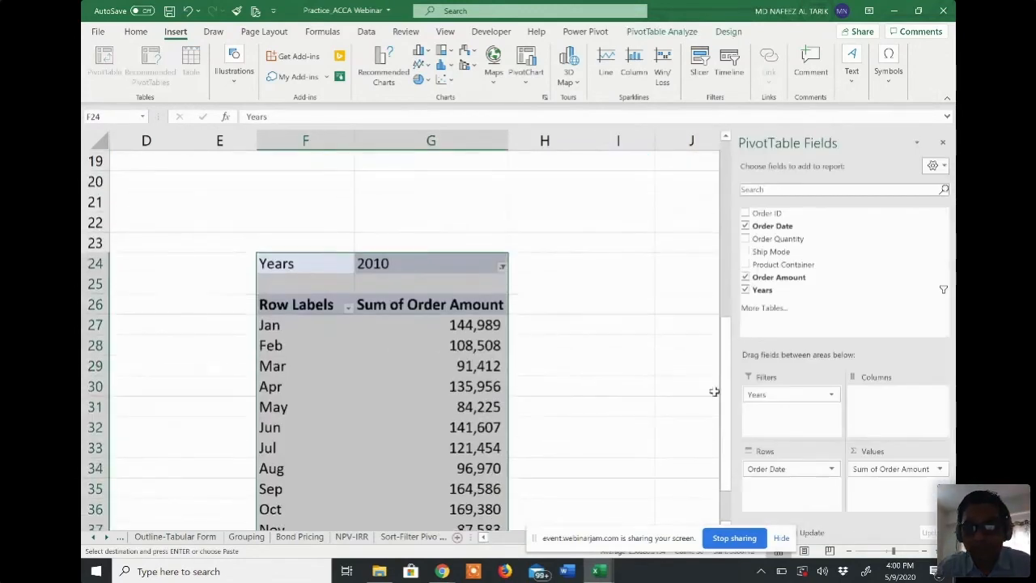
drag(753, 396, 759, 317)
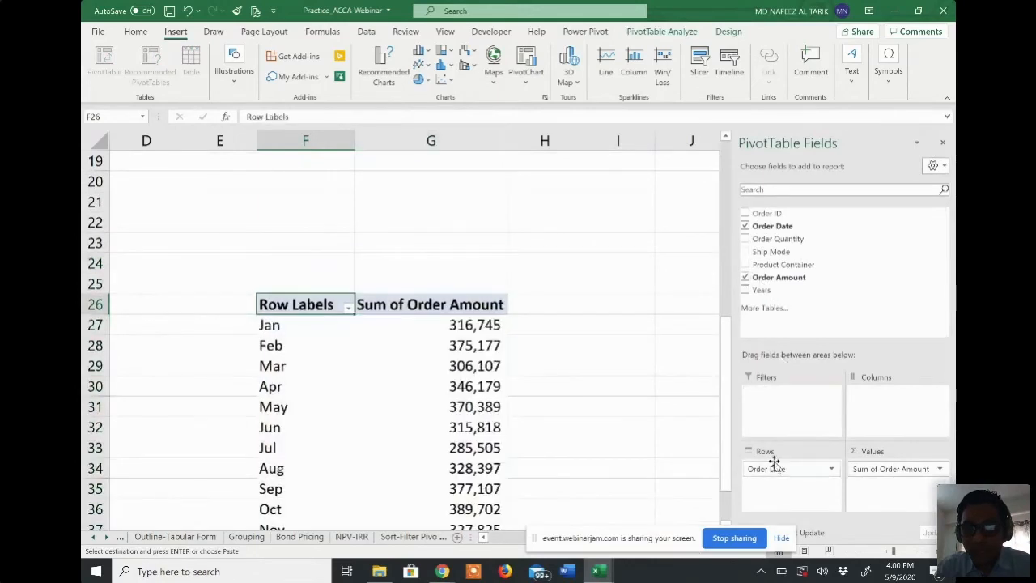
mouse_move(774, 469)
mouse_down()
mouse_move(790, 267)
mouse_move(784, 484)
mouse_up()
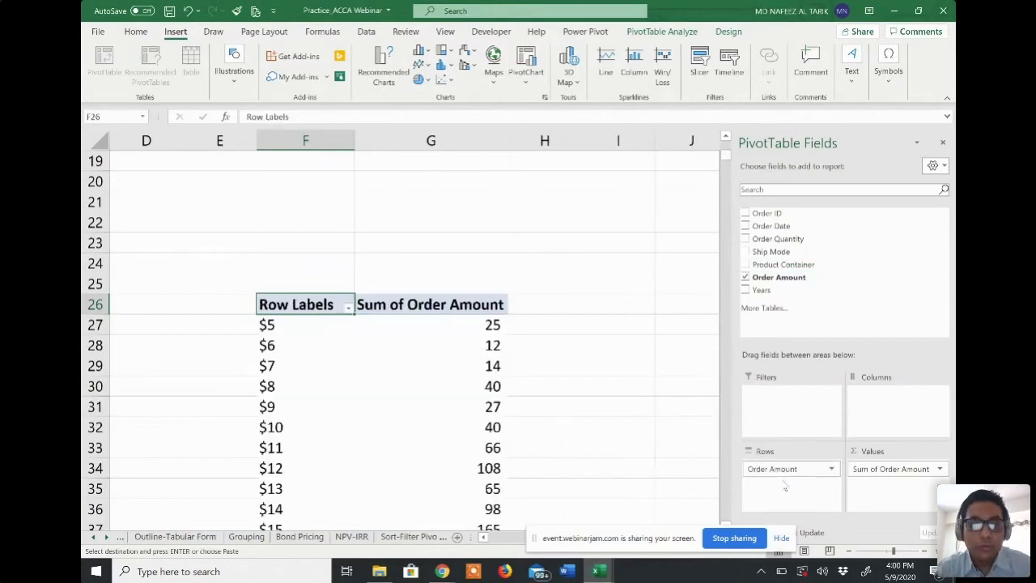
Step: Replace Sum of Order Amount with Sum of Order Quantity as the copied PivotTable's value field
scroll(481, 389, down, 1)
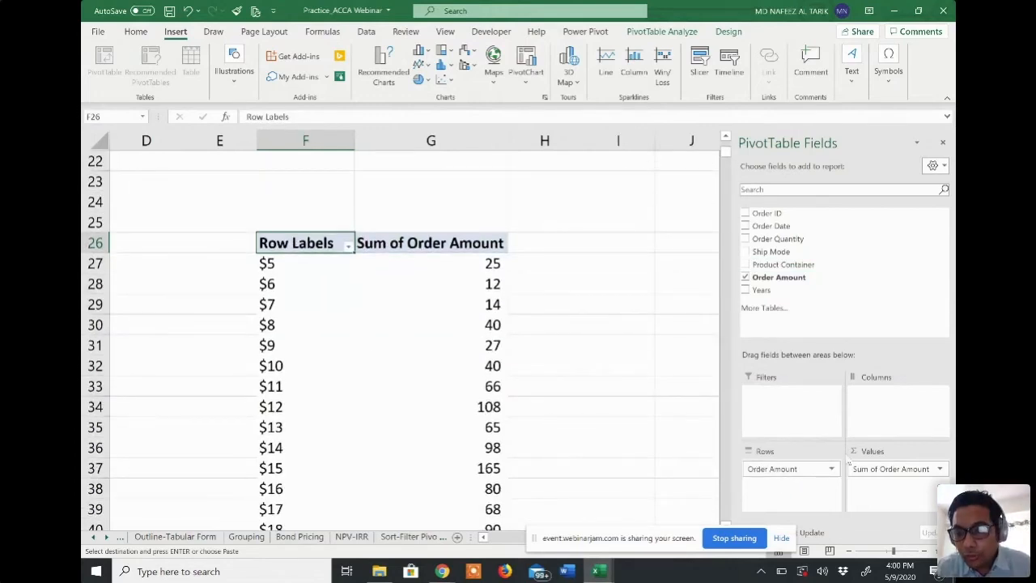
drag(851, 468, 887, 473)
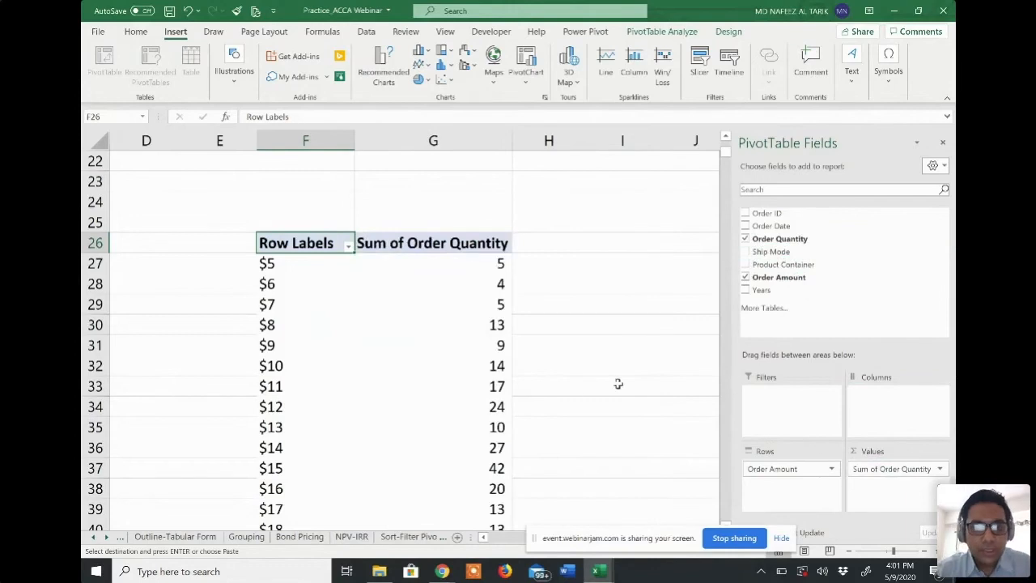
click(266, 264)
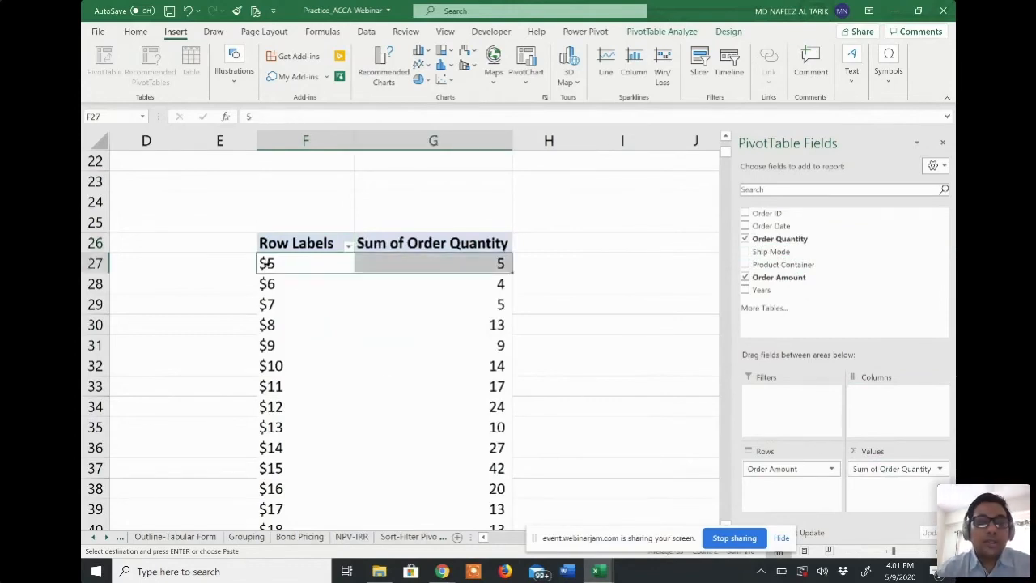
click(422, 263)
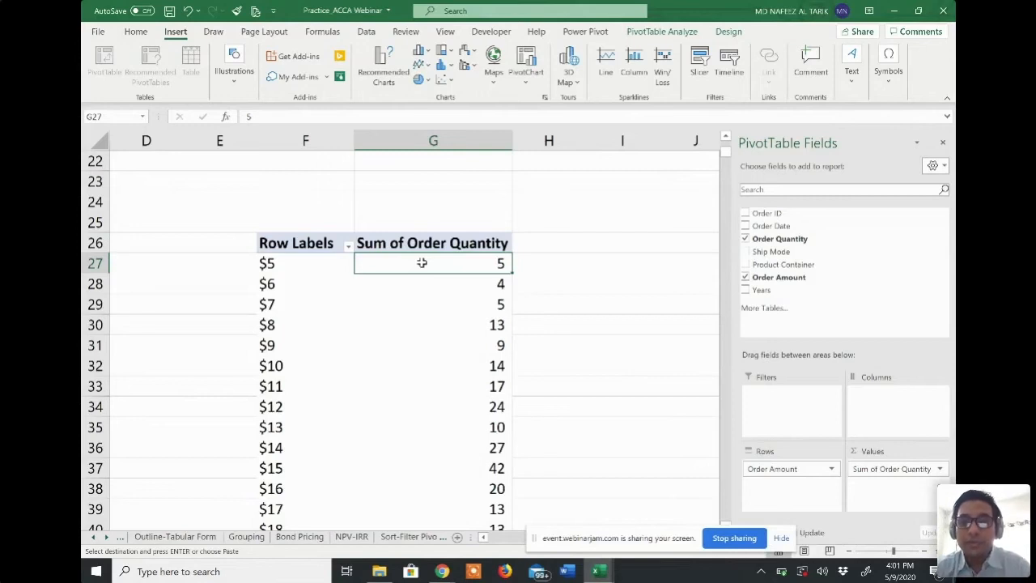
Step: Add Order Amount as a second value field after Sum of Order Quantity in the copied PivotTable
drag(779, 277, 900, 495)
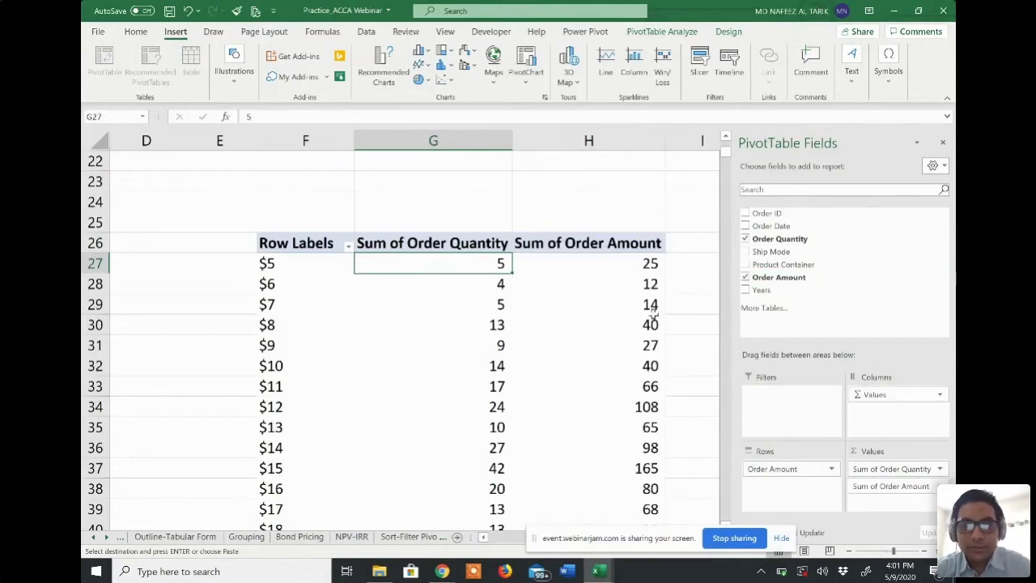
click(651, 264)
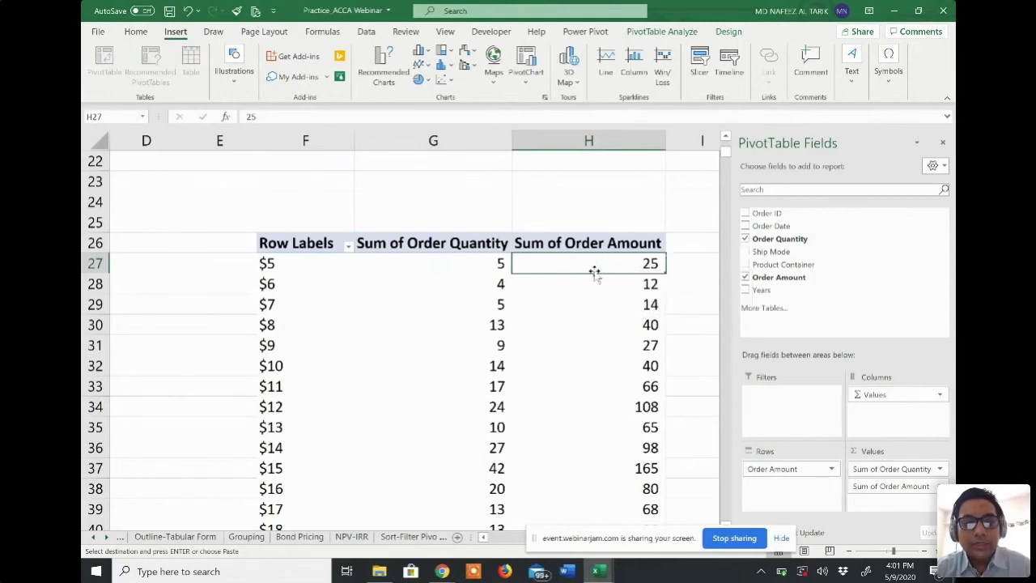
scroll(595, 273, down, 1)
scroll(594, 273, up, 1)
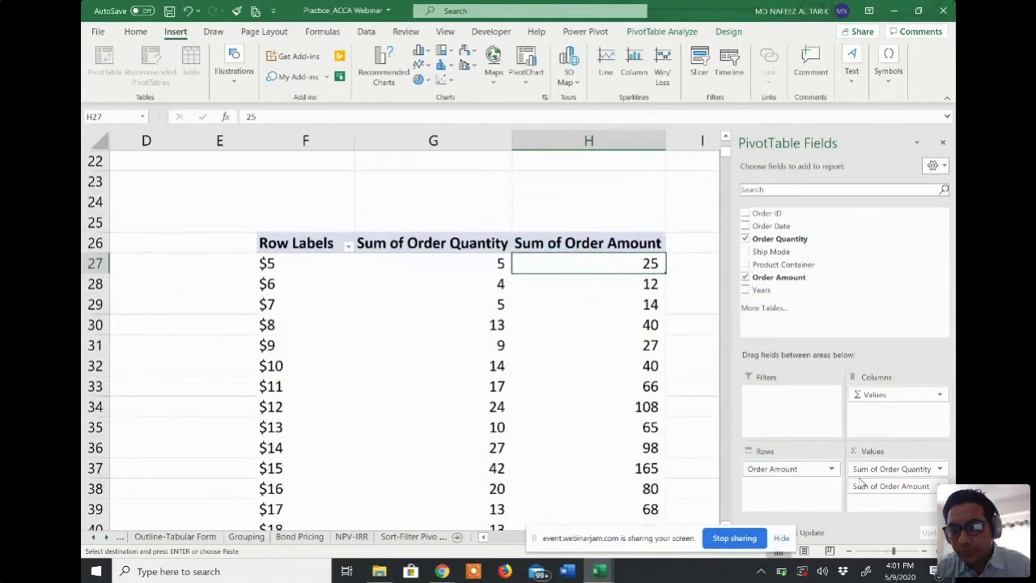
Step: Remove Sum of Order Amount from the copied PivotTable's values and select its first Order Amount row label
drag(864, 474, 809, 293)
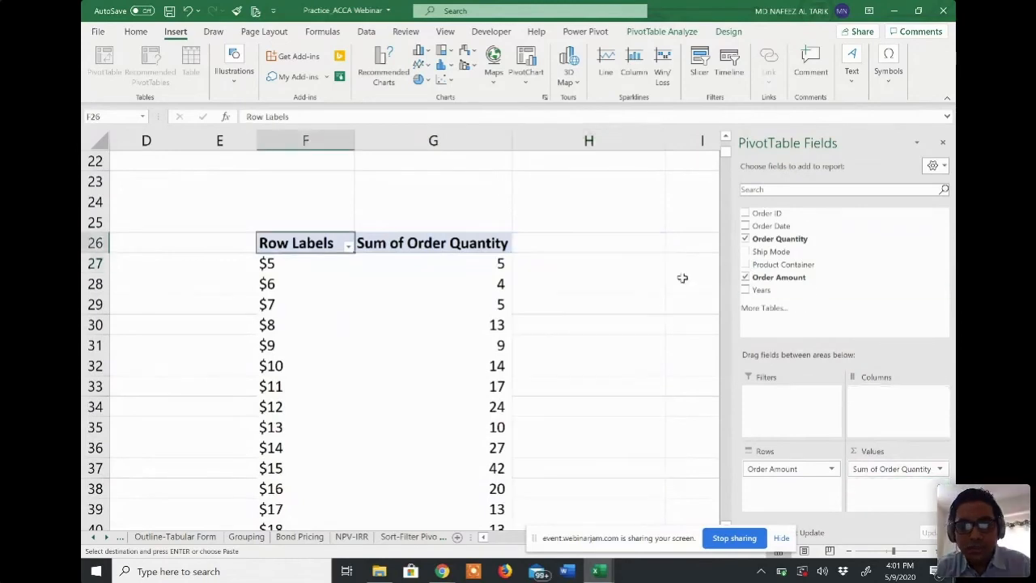
scroll(415, 264, down, 1)
click(294, 224)
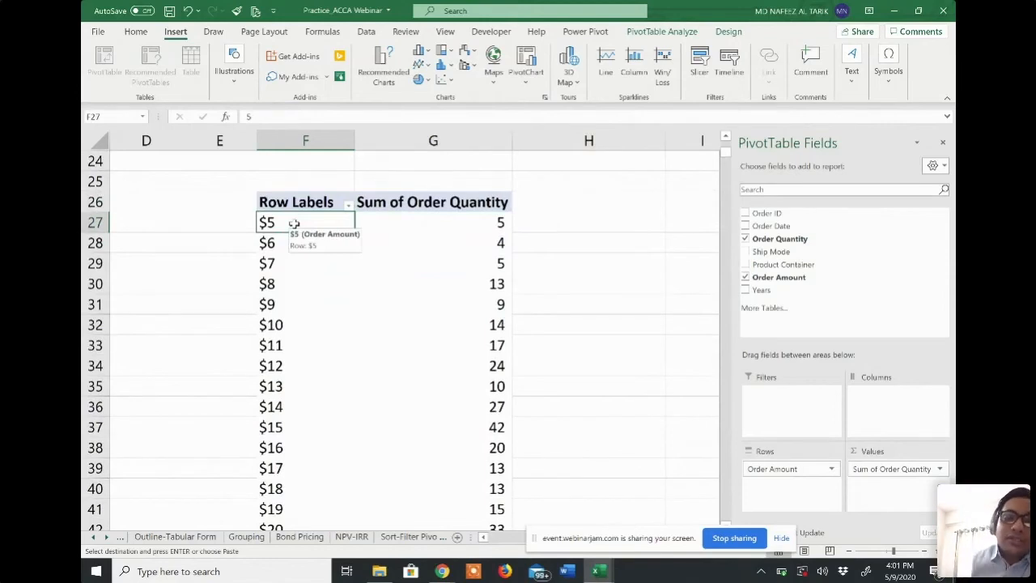
Step: Group the Order Amount row labels of the copied PivotTable starting at 1 in intervals of 3000
scroll(293, 225, down, 4)
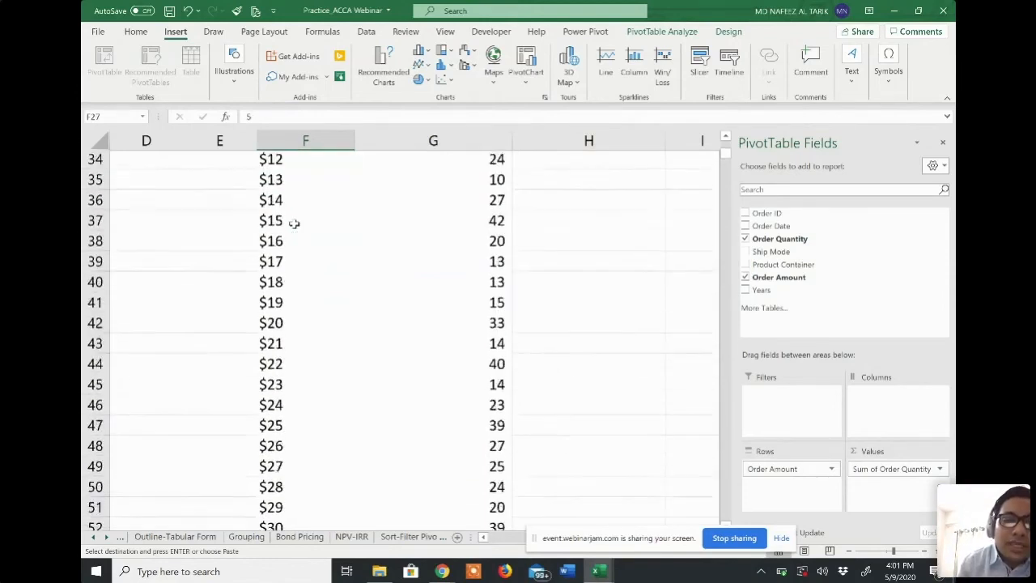
scroll(294, 224, down, 3)
scroll(294, 227, up, 9)
scroll(294, 232, down, 1)
scroll(294, 232, down, 1)
scroll(294, 235, up, 4)
scroll(294, 236, down, 1)
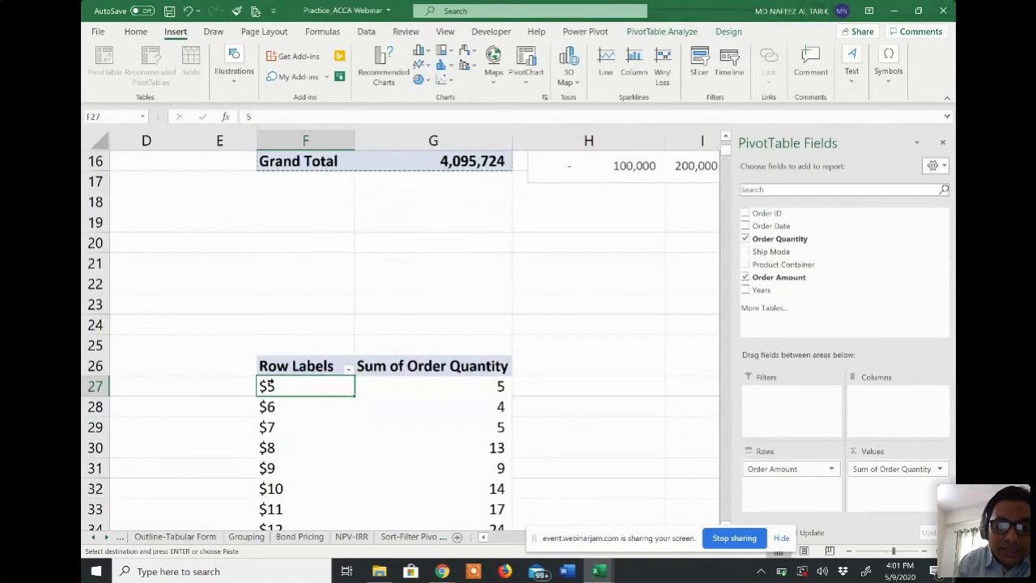
right_click(268, 387)
click(310, 256)
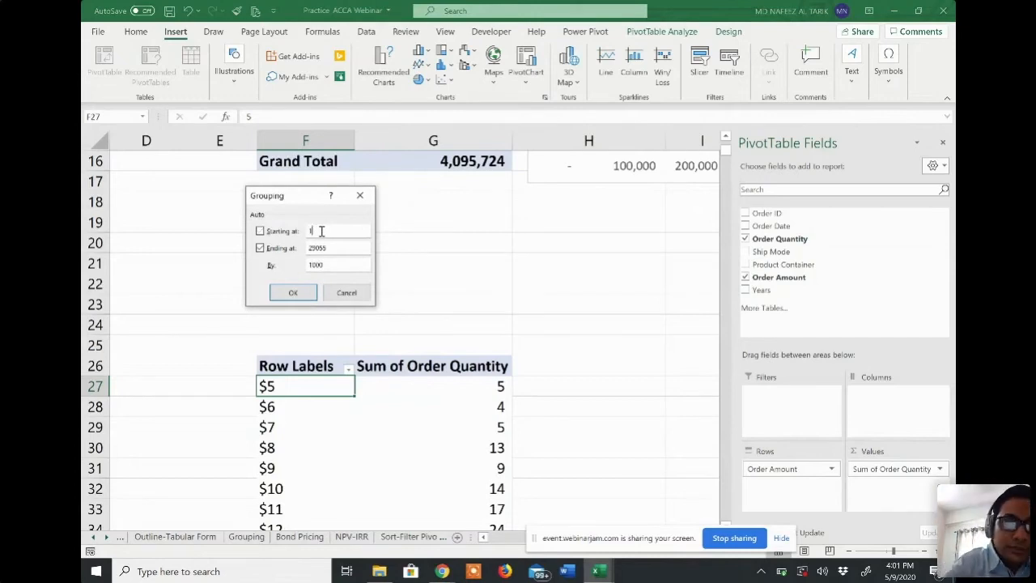
double_click(331, 267)
key(BackSpace)
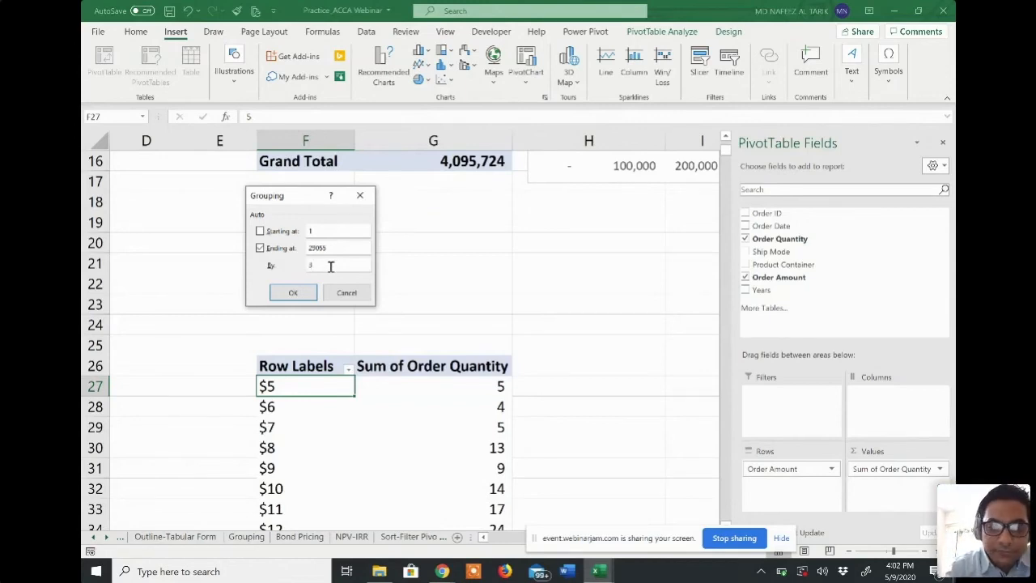
text(3000)
click(293, 293)
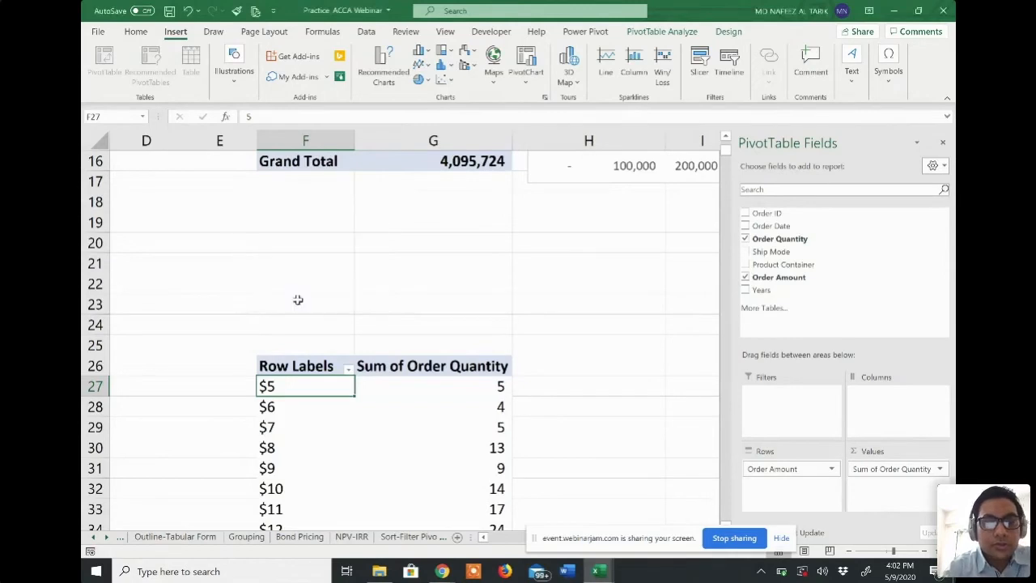
scroll(377, 331, down, 2)
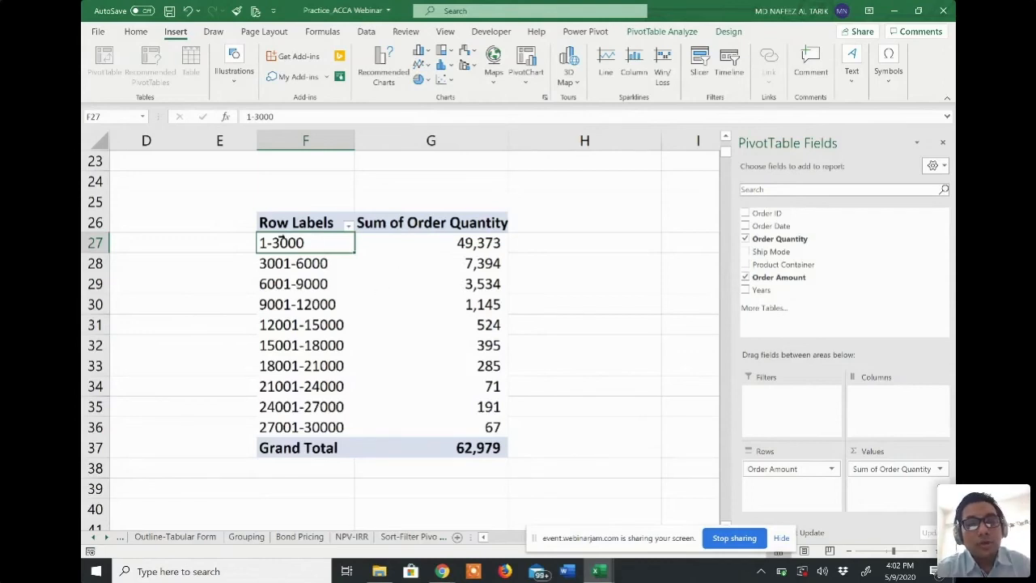
click(457, 246)
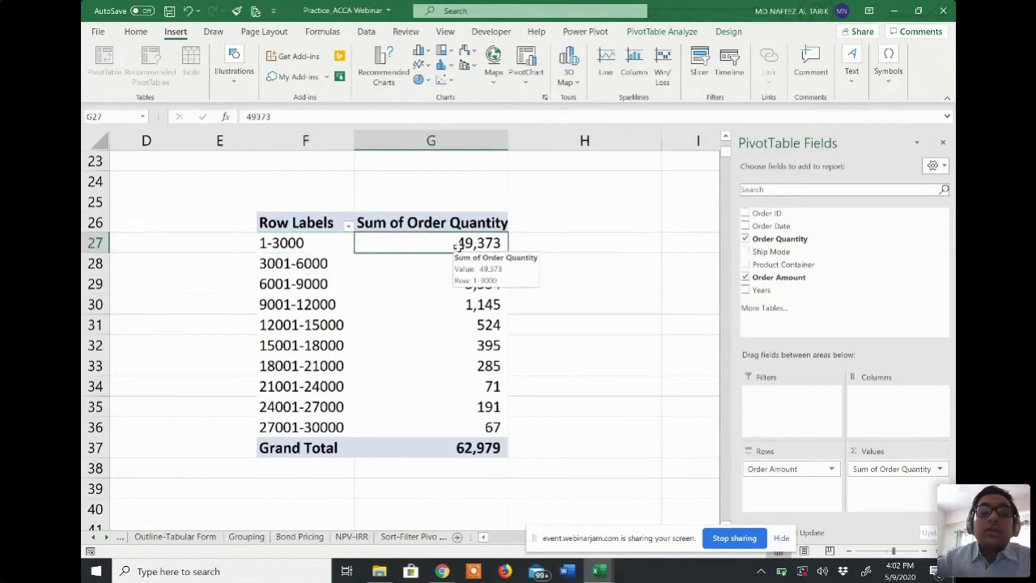
click(300, 429)
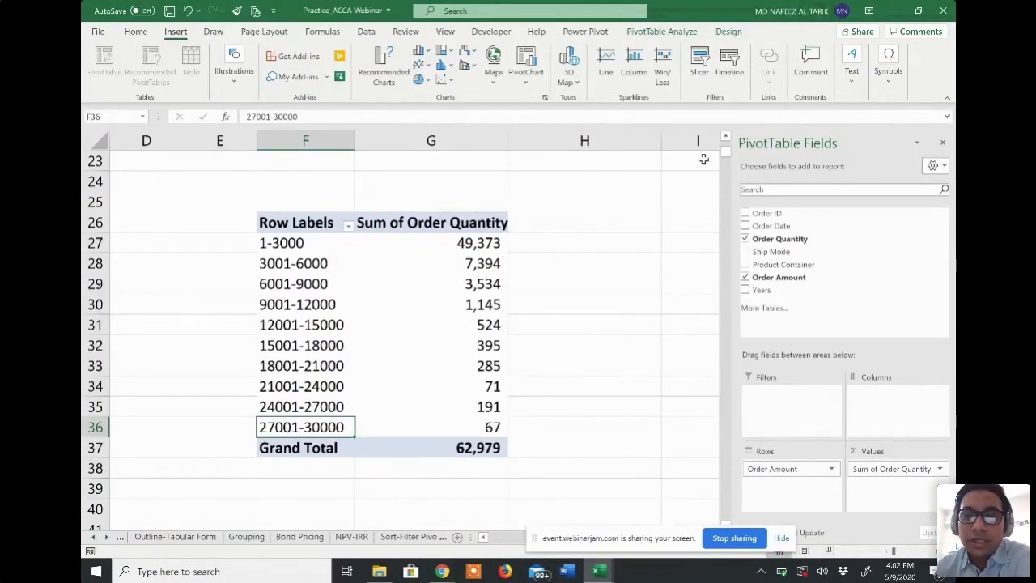
Step: Insert a clustered column PivotChart of order quantity by grouped order amount, and delete it from the sheet
click(462, 238)
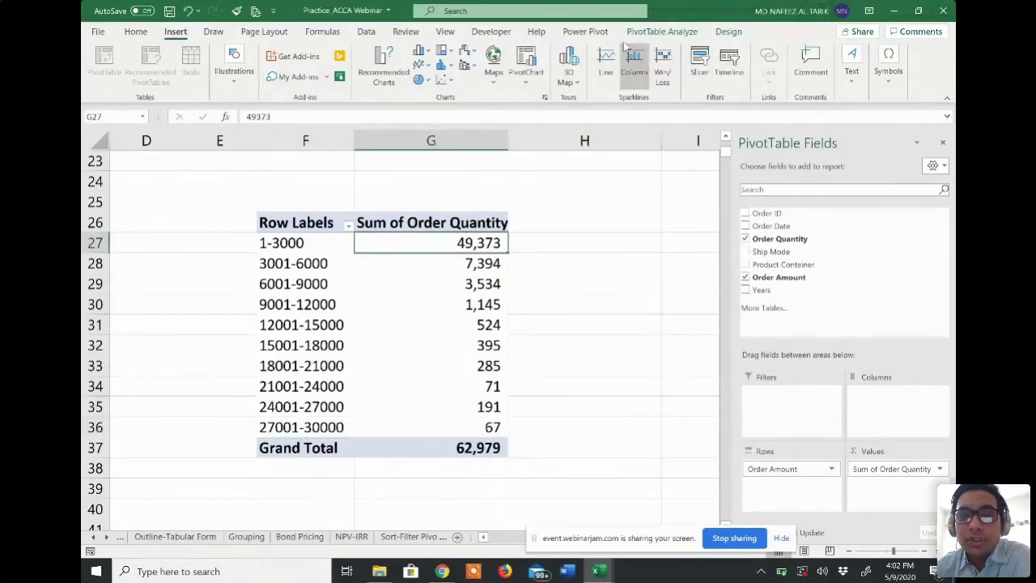
click(660, 32)
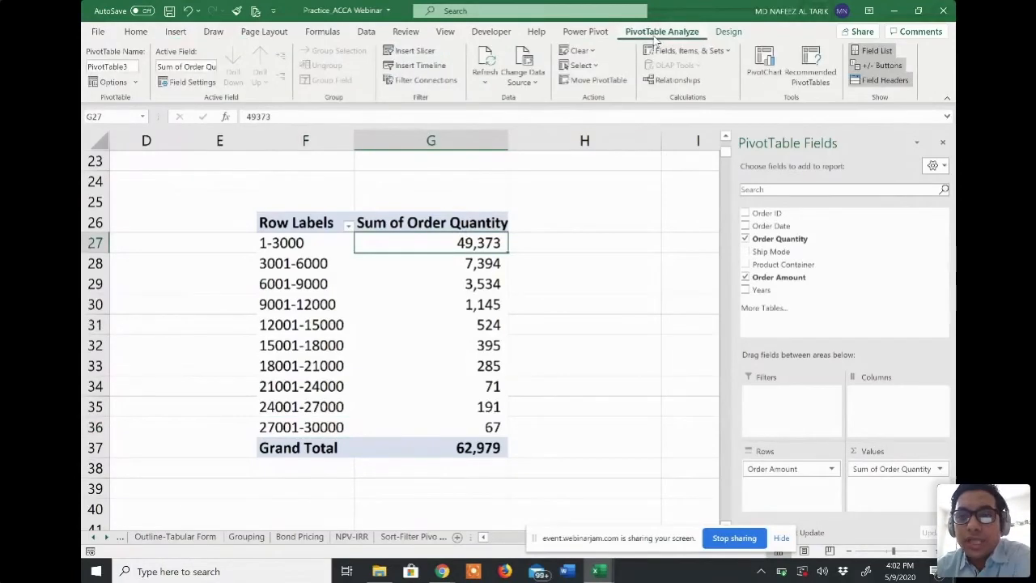
click(763, 63)
mouse_move(494, 213)
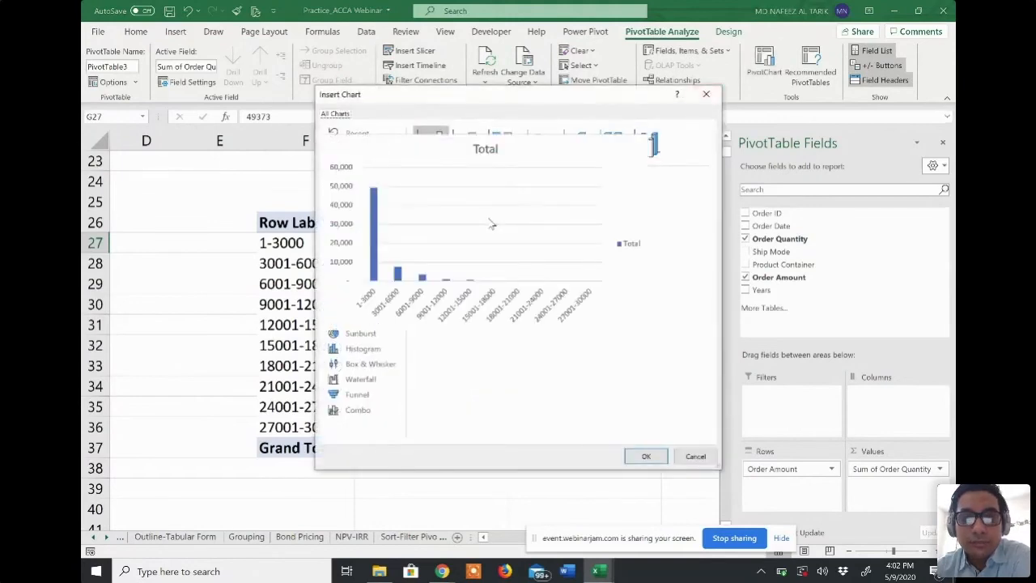
double_click(492, 225)
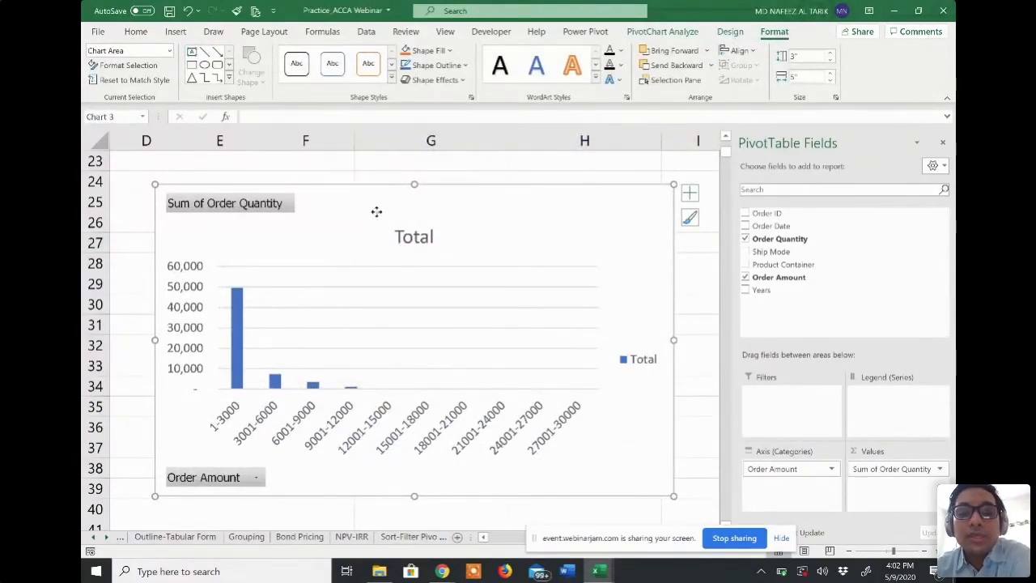
key(Delete)
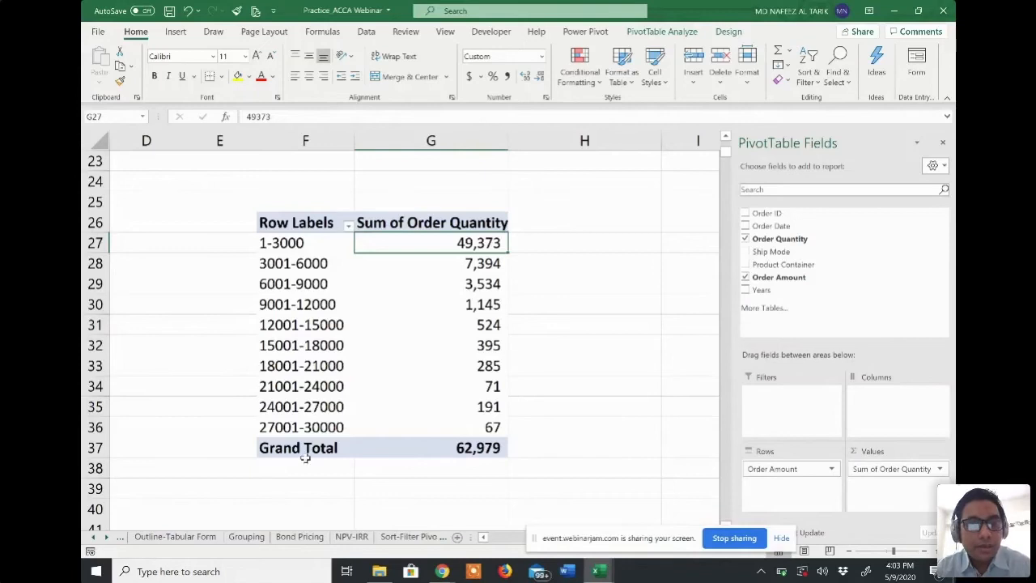
Step: Open the Sort-Filter Pivot sheet through its link in the Table of Contents
click(393, 537)
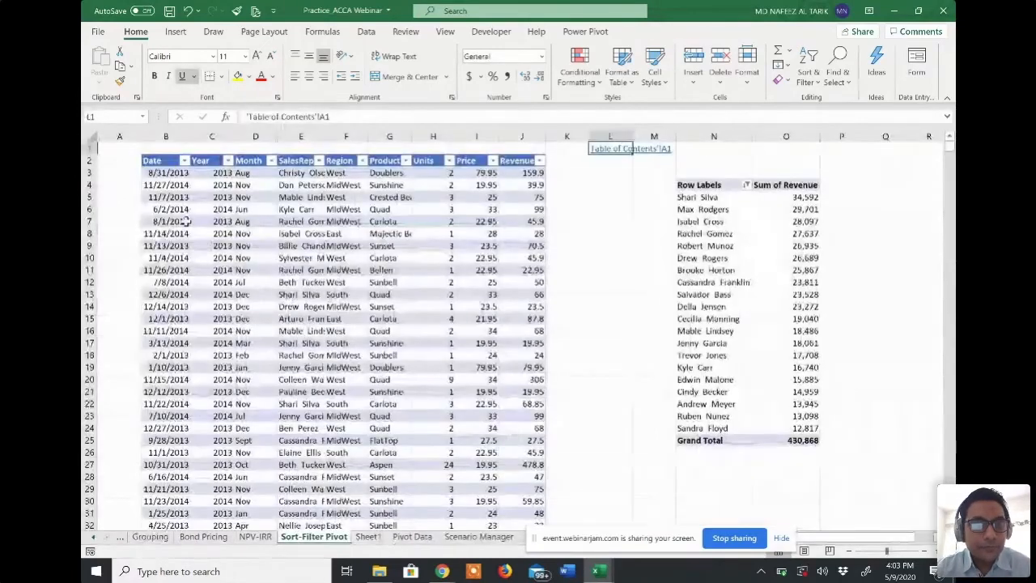
click(602, 147)
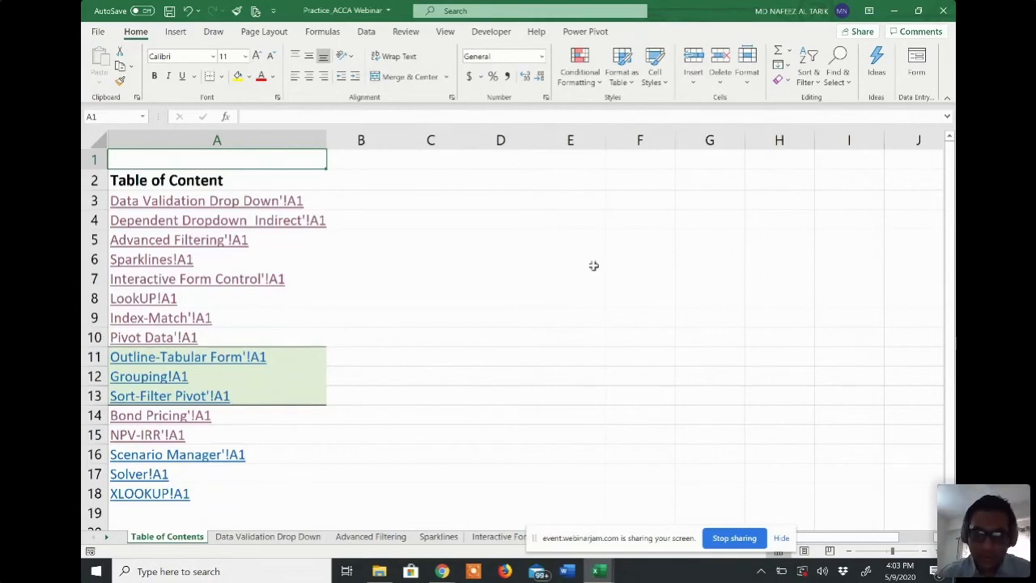
click(186, 396)
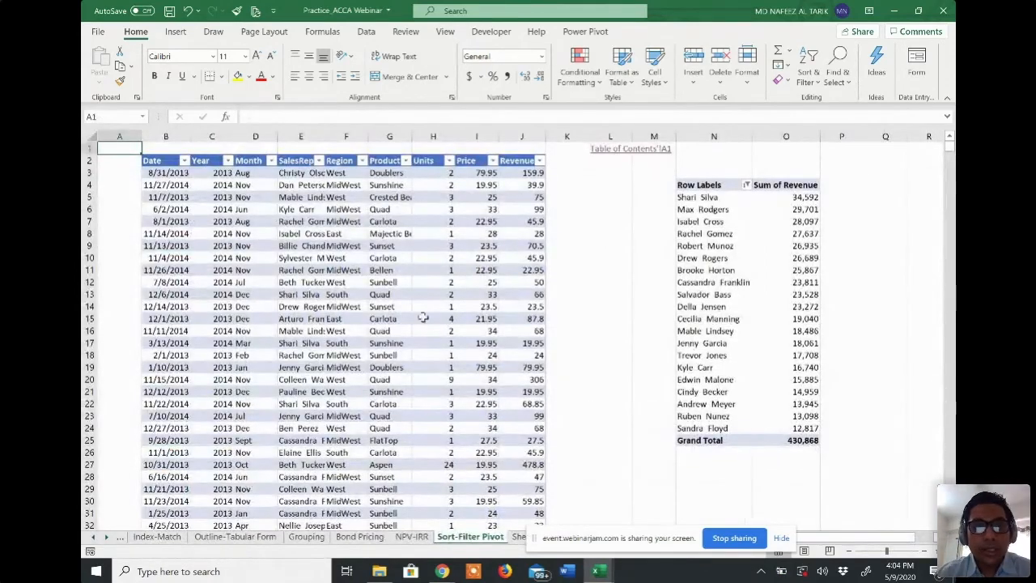
Step: Locate the PivotTable of revenue by SalesRep beside the source data and view its field layout
click(897, 552)
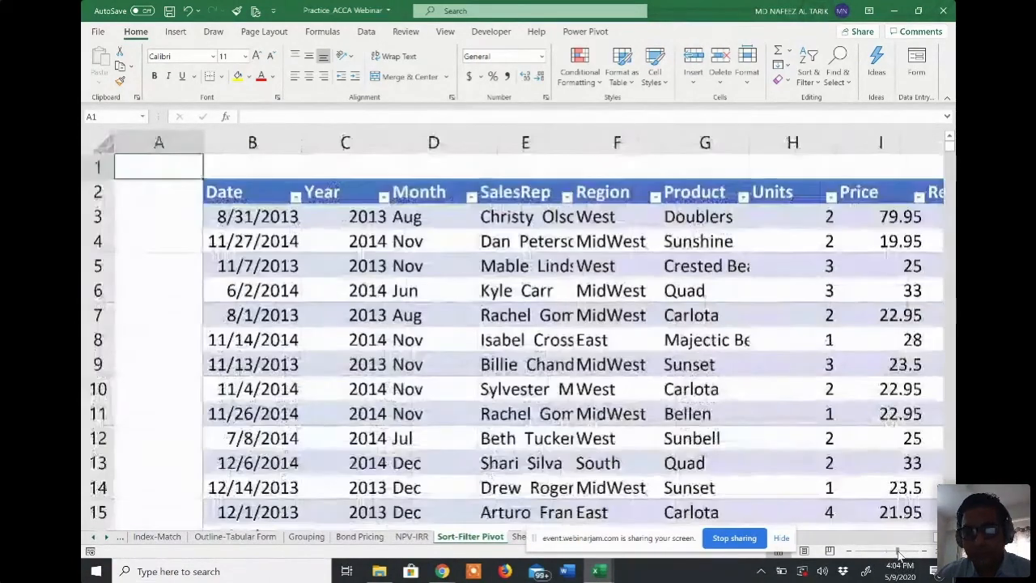
scroll(606, 463, right, 2)
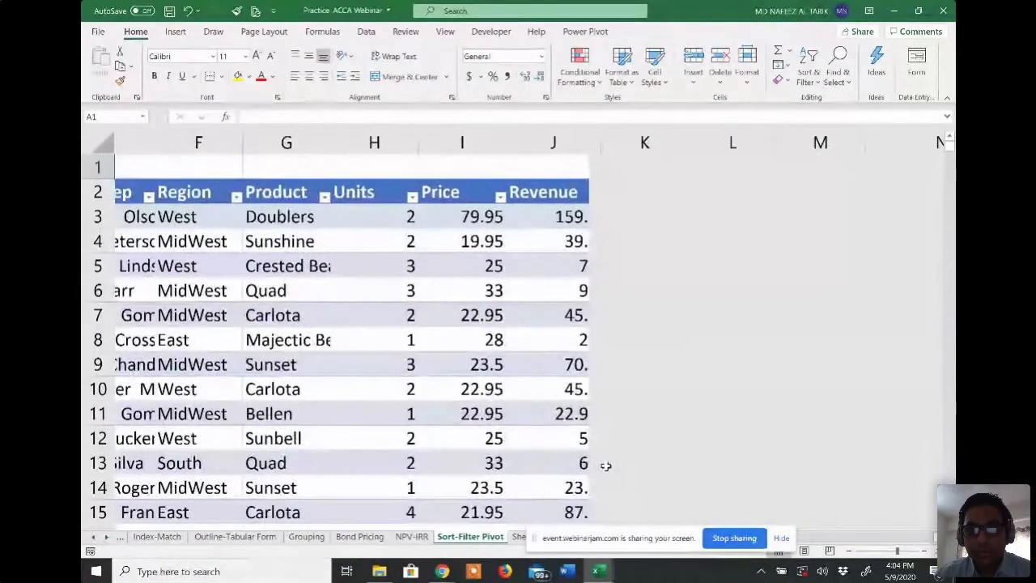
scroll(689, 386, right, 10)
scroll(689, 387, left, 3)
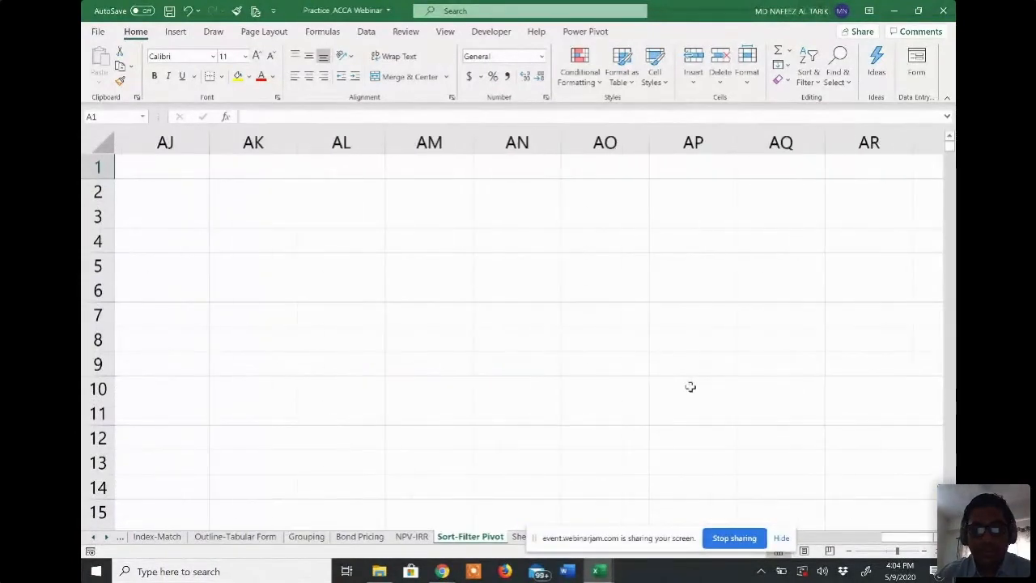
scroll(690, 387, right, 1)
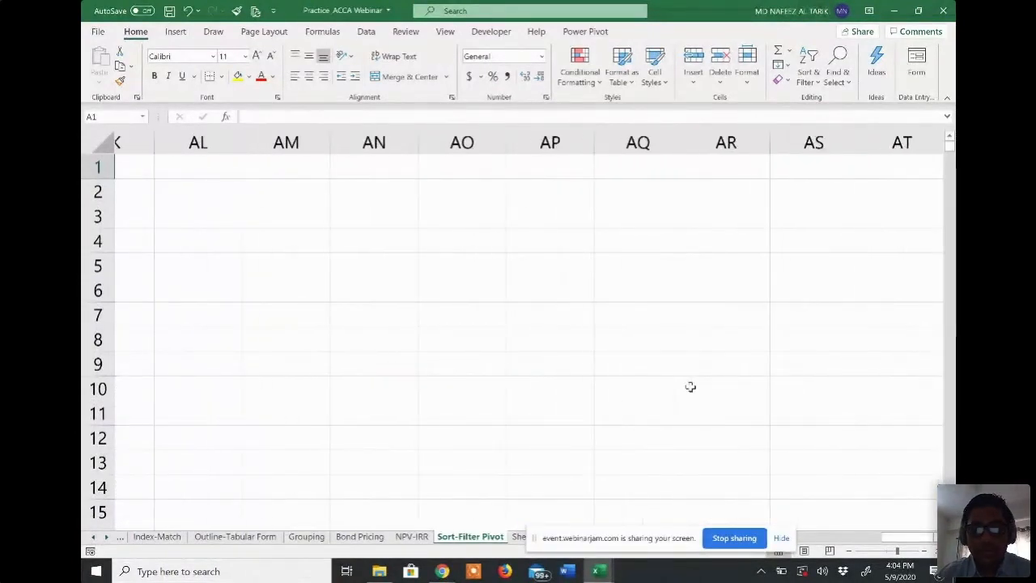
scroll(690, 387, left, 5)
drag(891, 557, 886, 551)
click(793, 474)
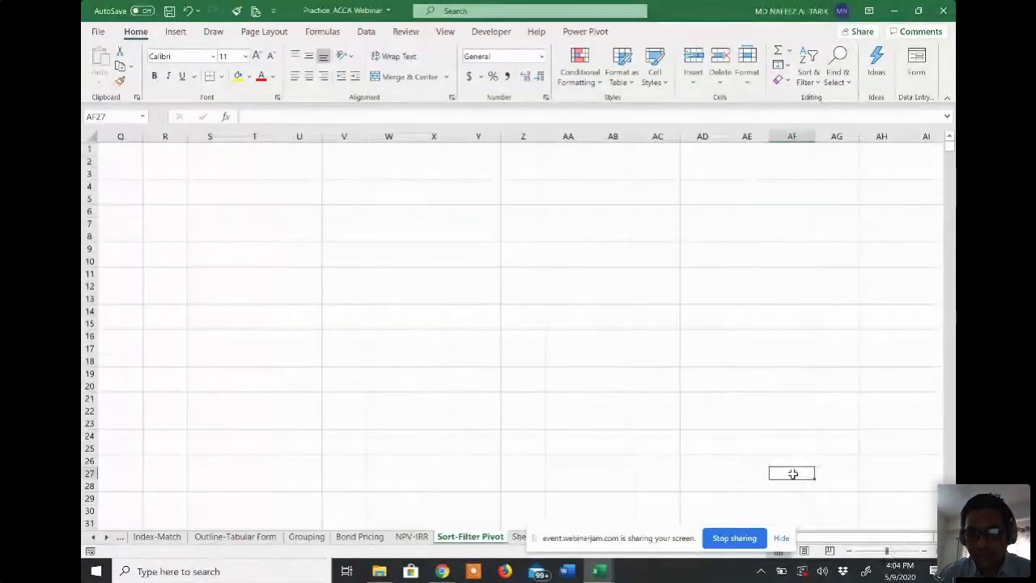
key(ctrl+Left)
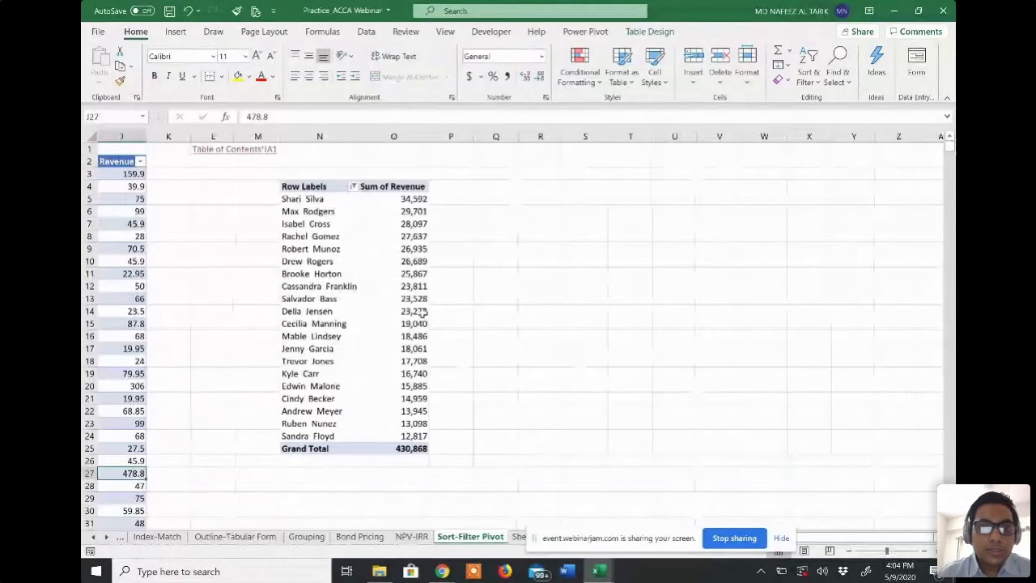
click(335, 287)
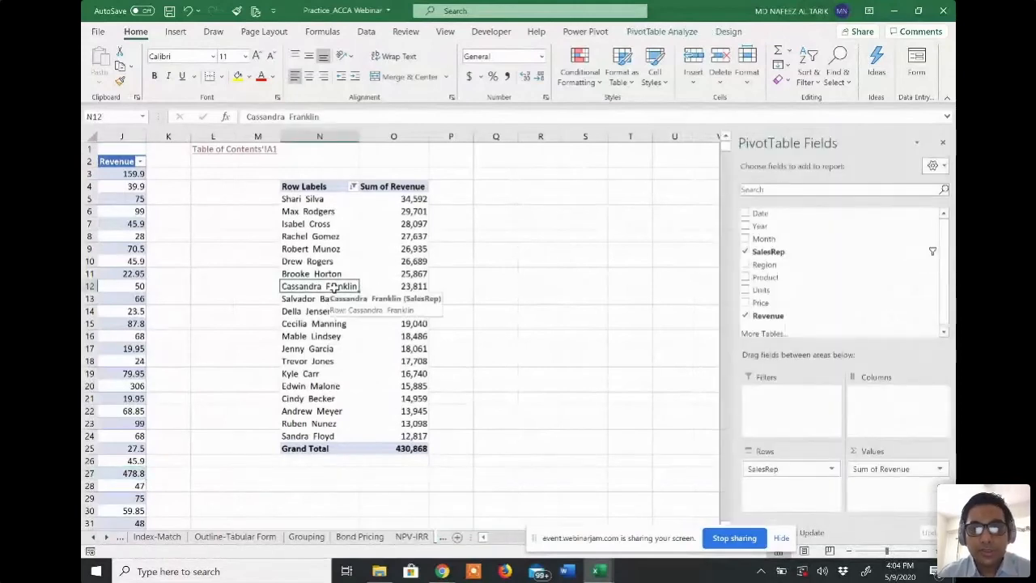
drag(781, 470, 812, 477)
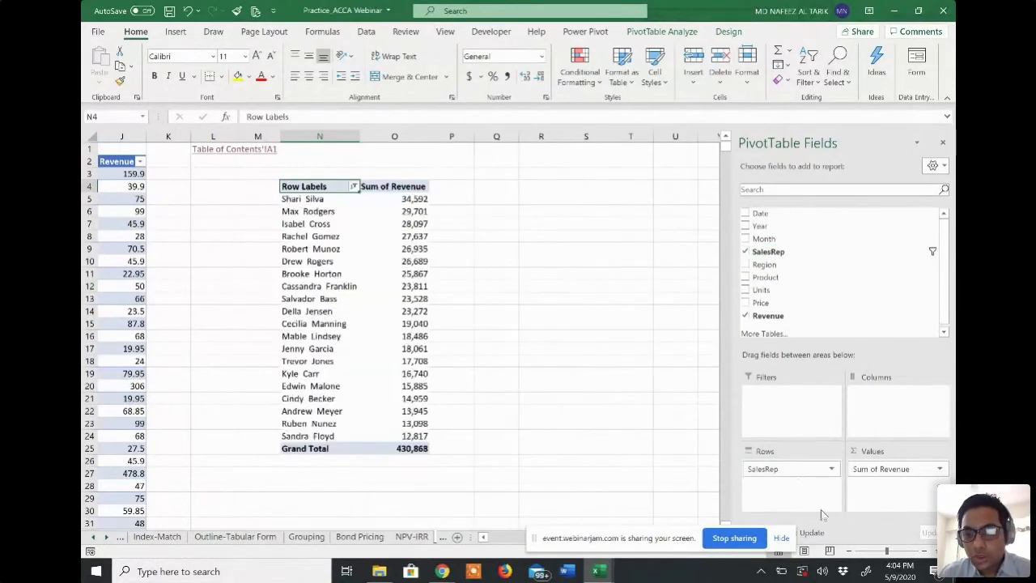
Step: Examine the source table's columns from Date through Revenue, going across its first record
click(899, 551)
scroll(433, 389, left, 3)
scroll(434, 388, left, 6)
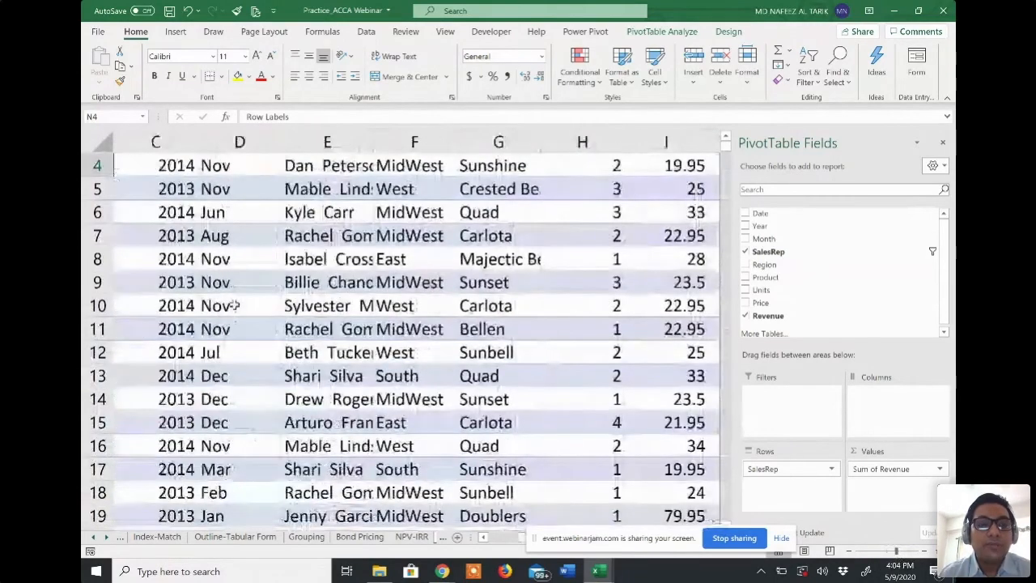
scroll(234, 305, up, 1)
scroll(234, 305, left, 2)
click(247, 209)
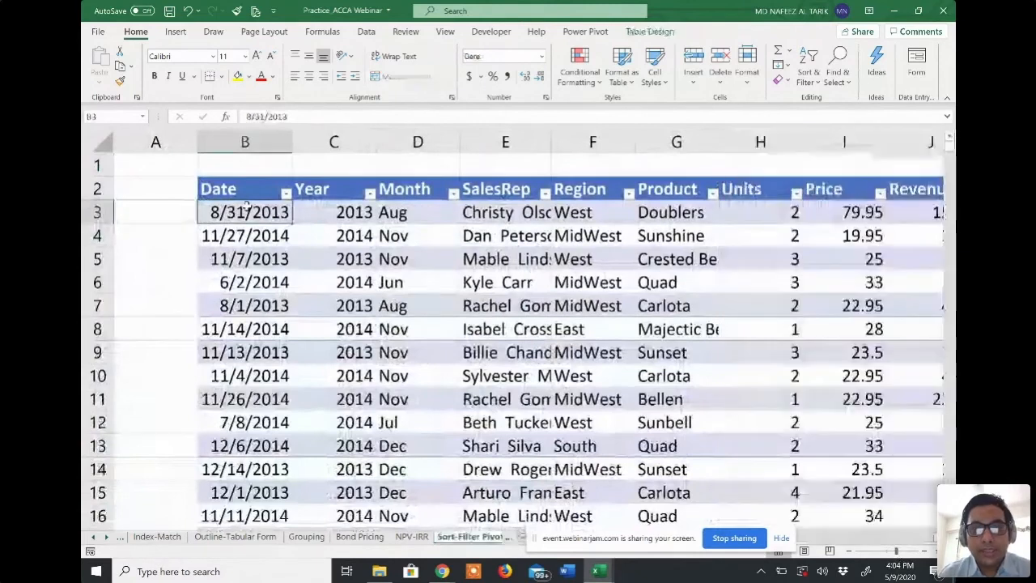
key(Right)
key(Right)
key(Right)
key(Right)
key(Right)
key(Right)
key(Right)
key(Right)
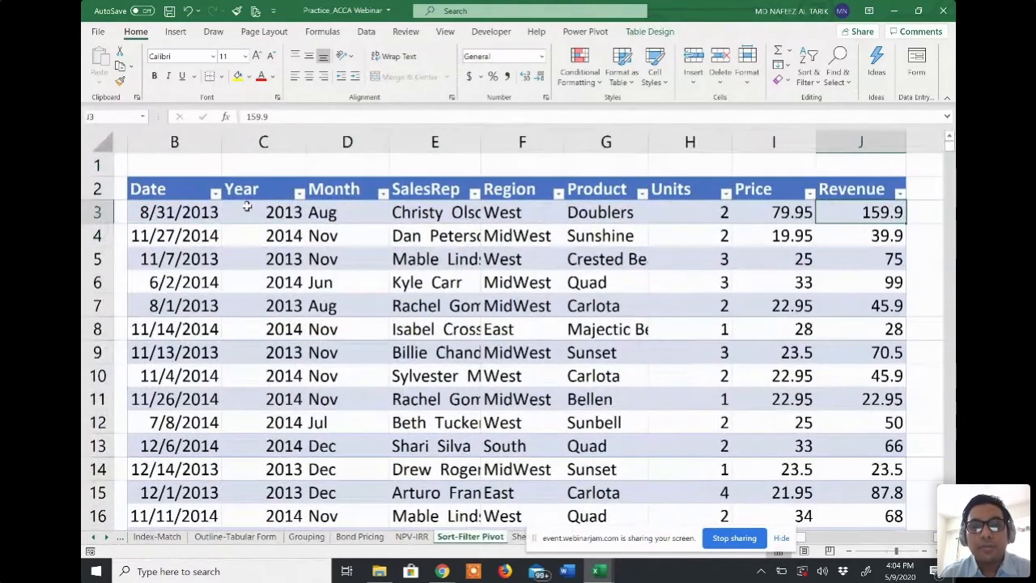
Step: Examine the PivotTable's SalesRep rows and Sum of Revenue values down to the Grand Total
key(Right)
key(Right)
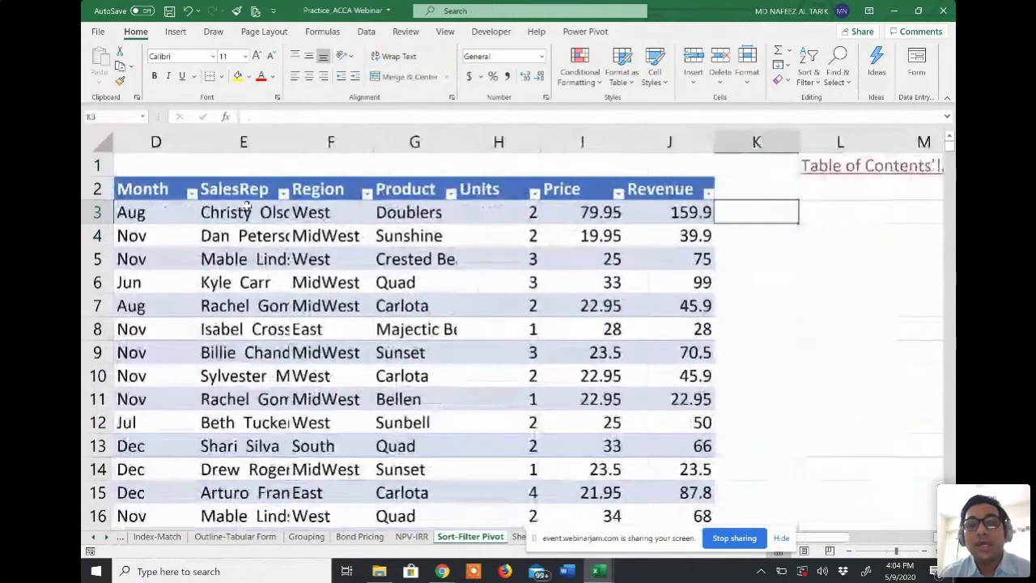
key(Right)
key(Right)
key(Right)
key(Right)
key(Right)
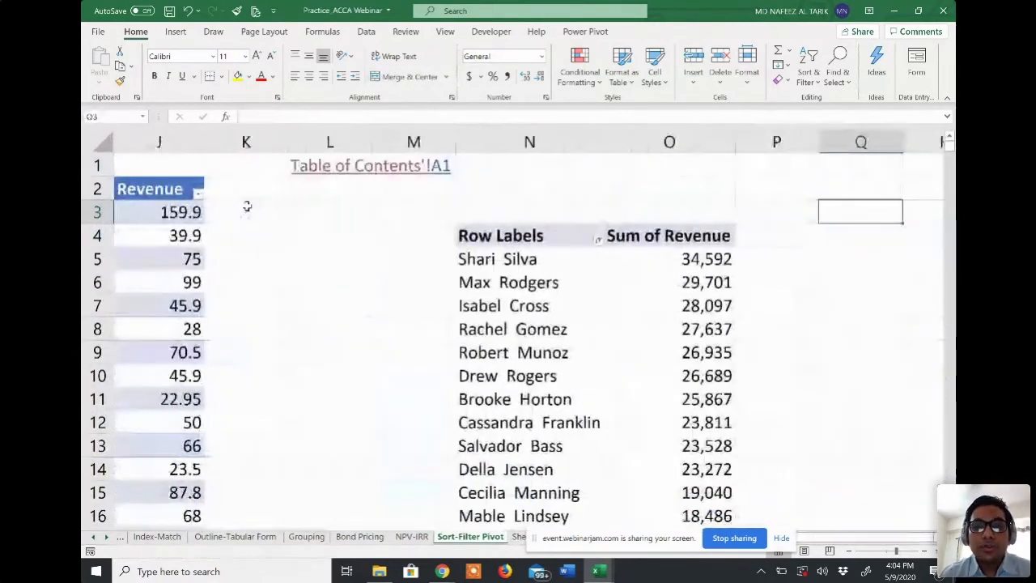
click(549, 254)
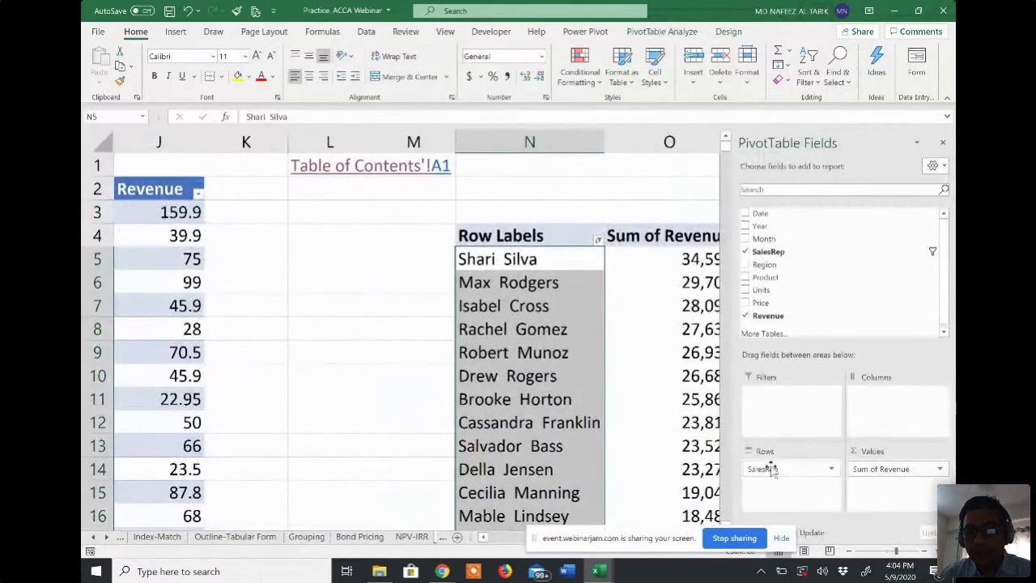
scroll(496, 397, right, 2)
right_click(496, 397)
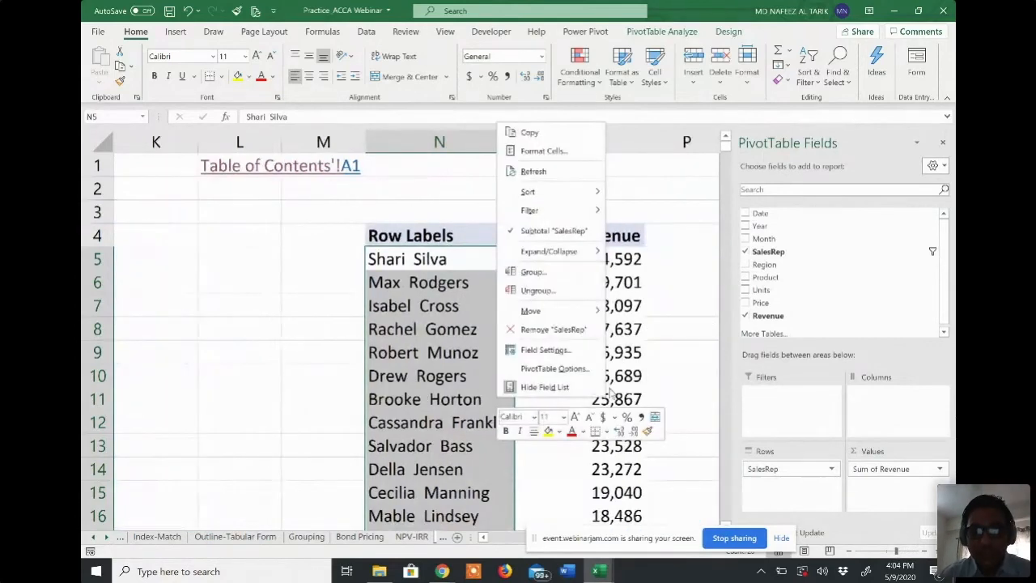
right_click(612, 391)
click(553, 392)
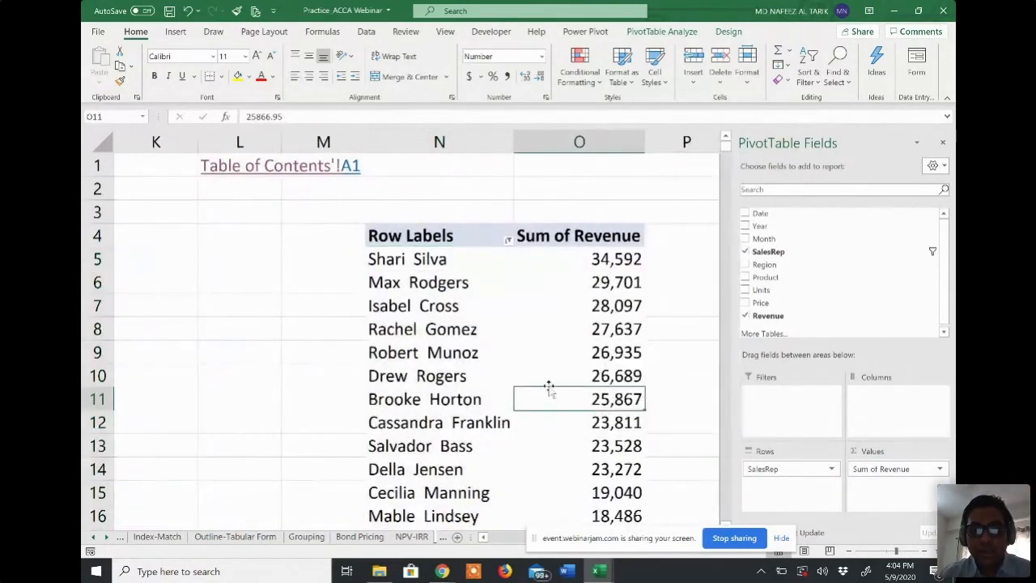
scroll(548, 386, down, 9)
scroll(549, 386, up, 2)
scroll(548, 386, up, 2)
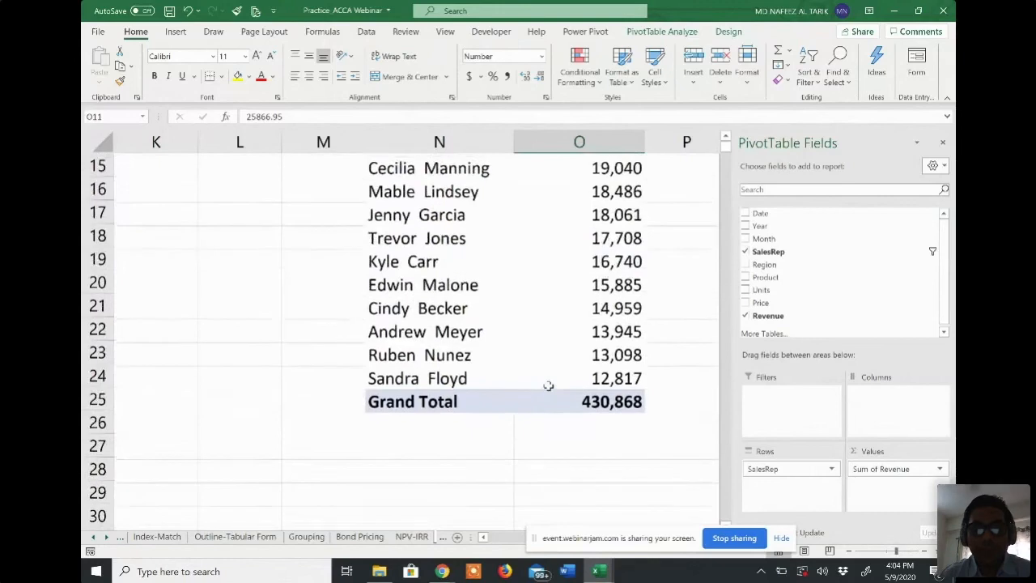
Step: Clear the filter from the SalesRep field so the PivotTable lists every sales rep
right_click(426, 235)
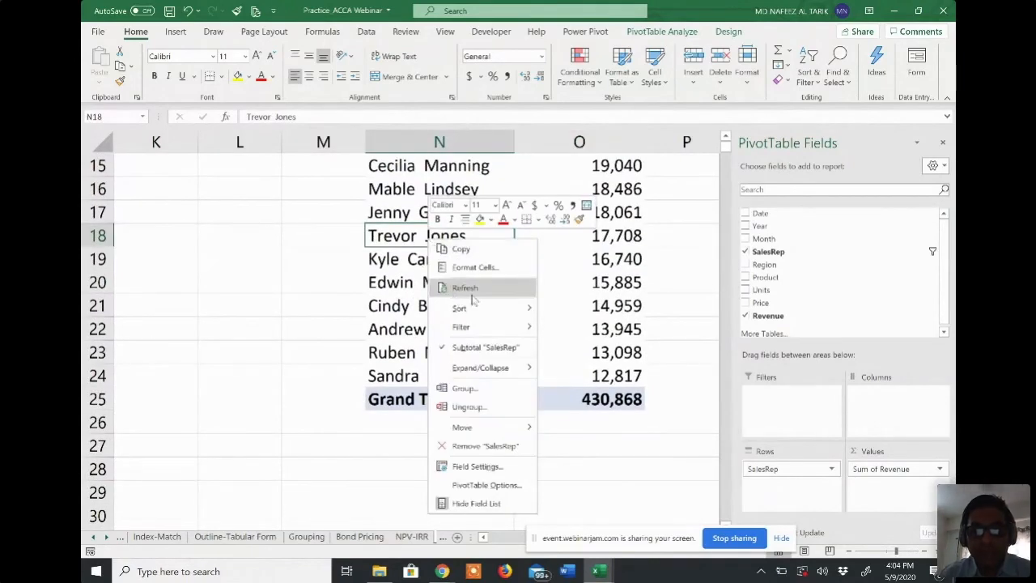
mouse_move(494, 311)
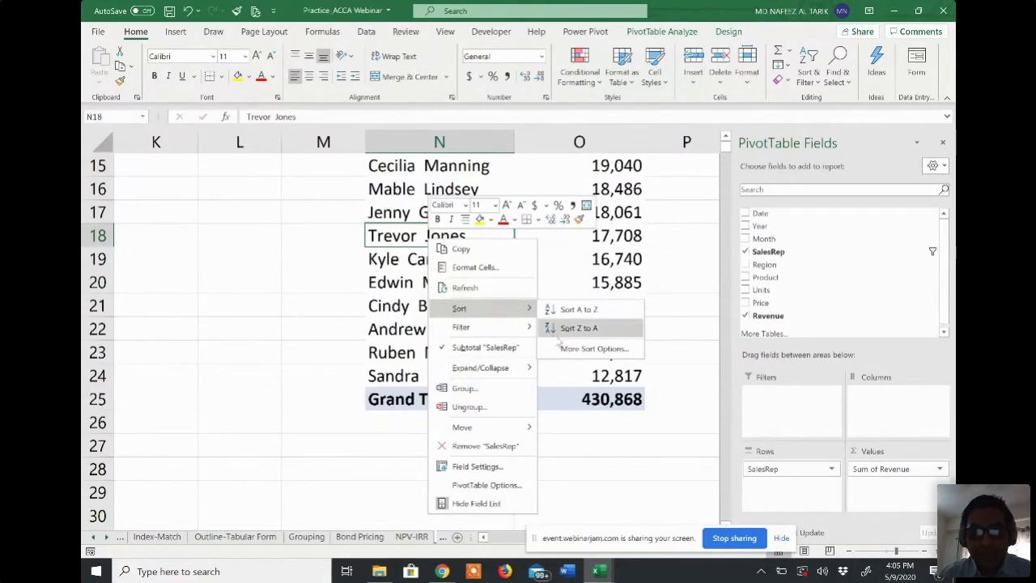
mouse_move(510, 330)
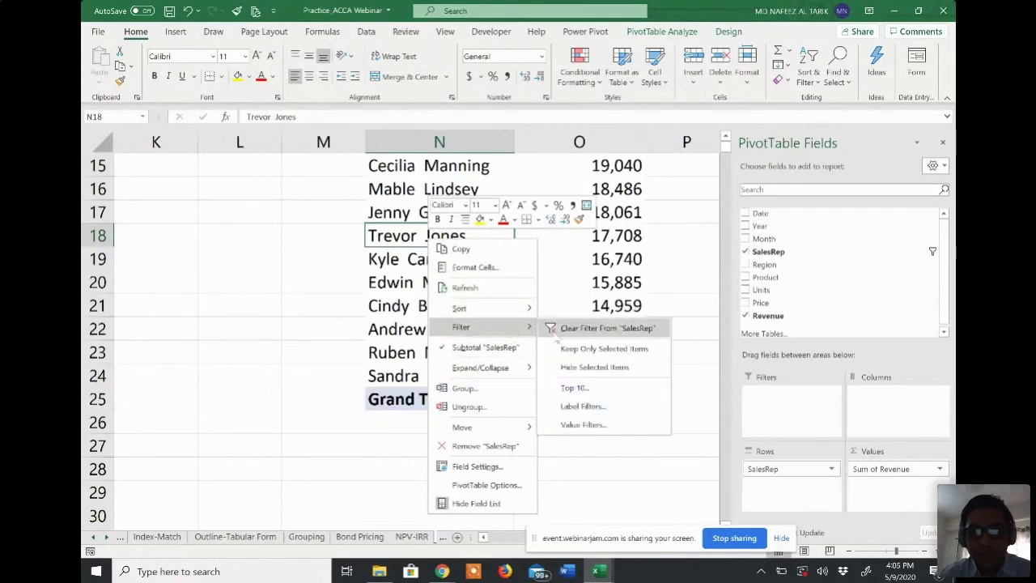
click(571, 332)
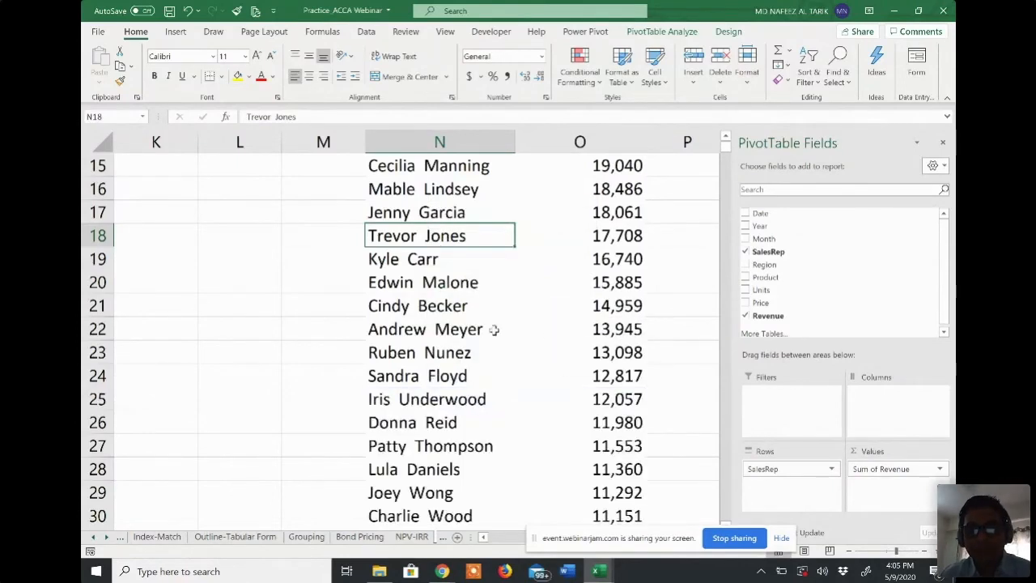
scroll(450, 357, up, 5)
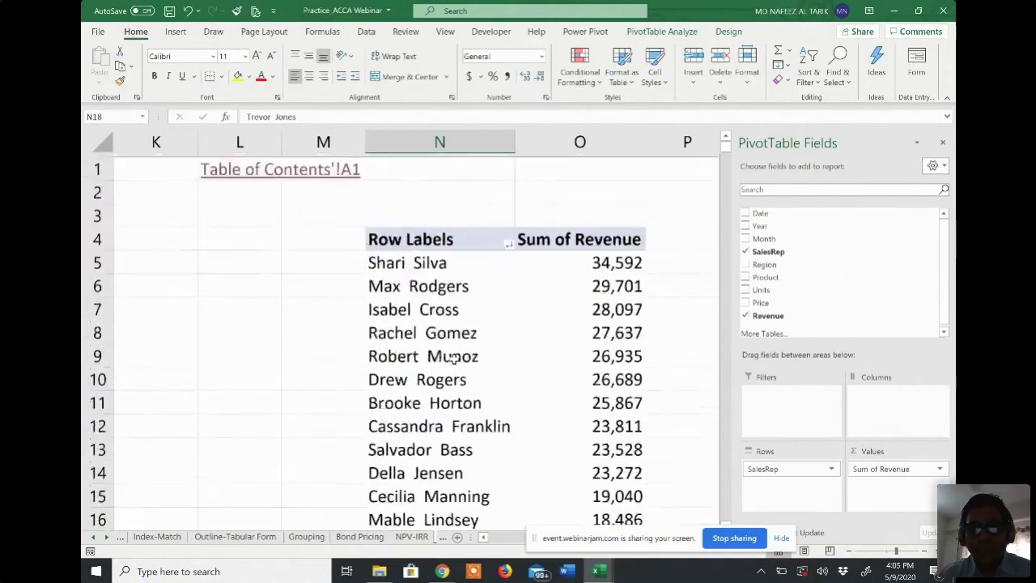
Step: Sort the SalesRep PivotTable by Sum of Revenue from largest to smallest
click(409, 259)
key(Right)
key(Down)
key(Down)
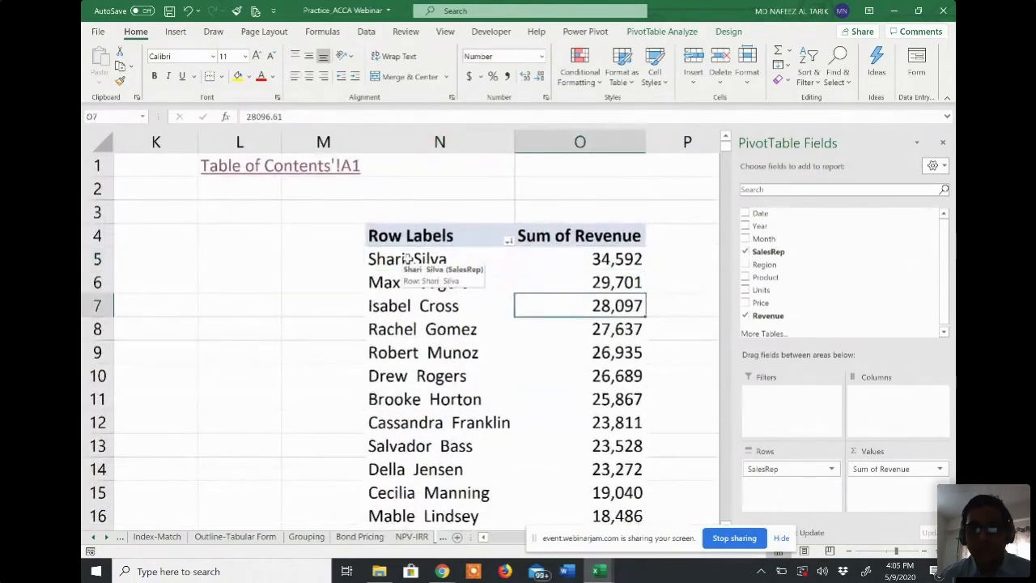
click(423, 259)
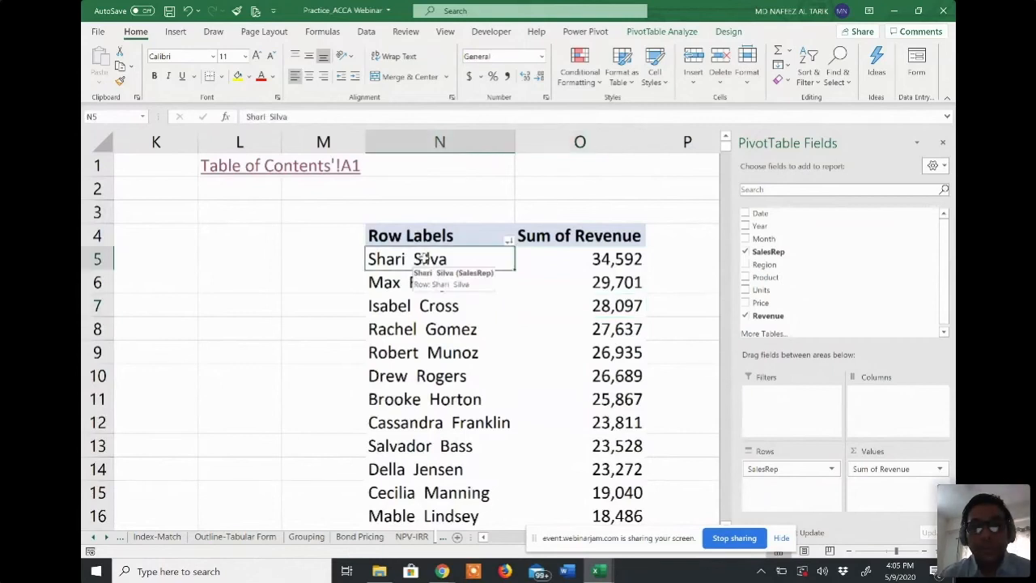
click(605, 260)
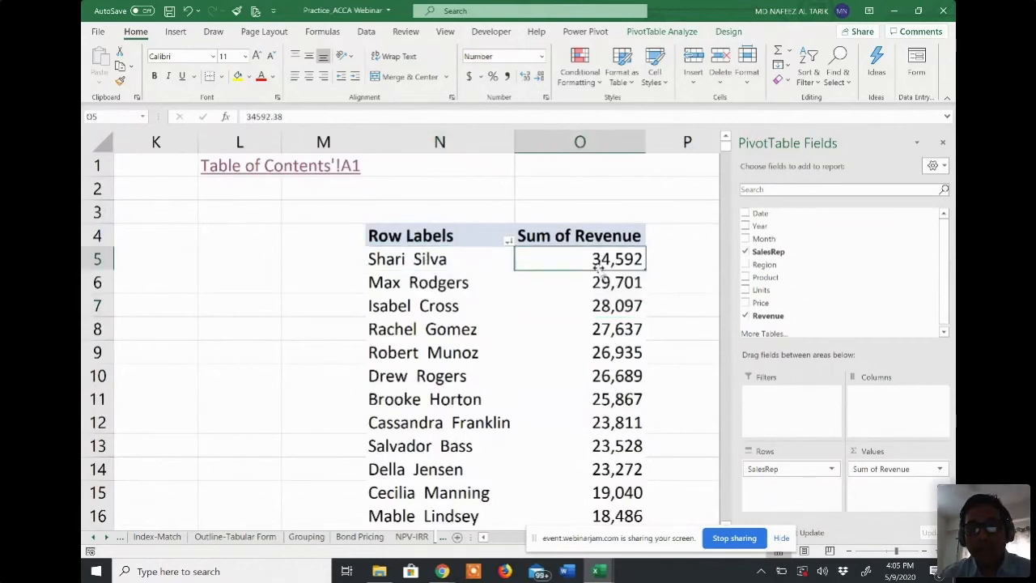
right_click(607, 260)
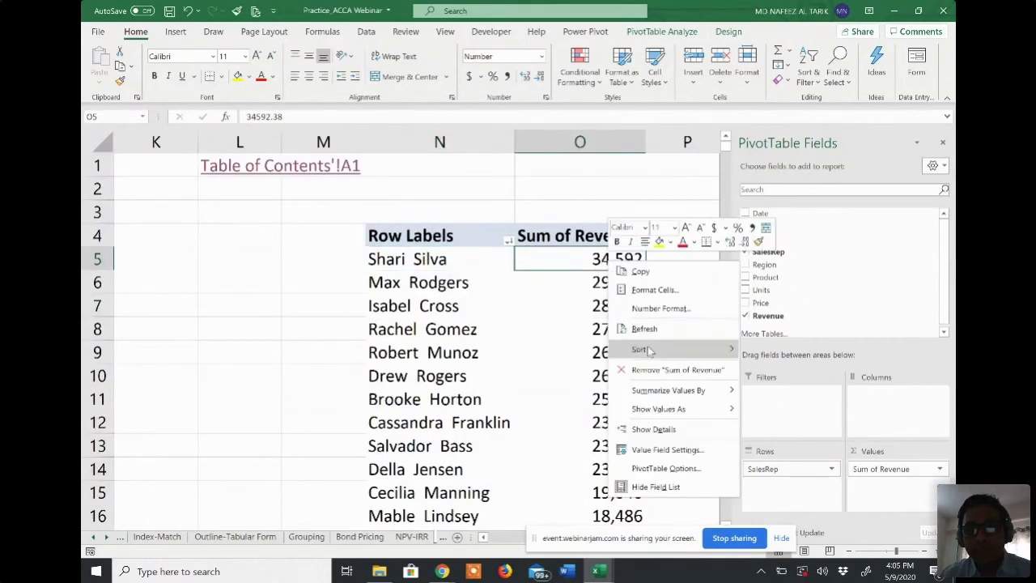
mouse_move(648, 350)
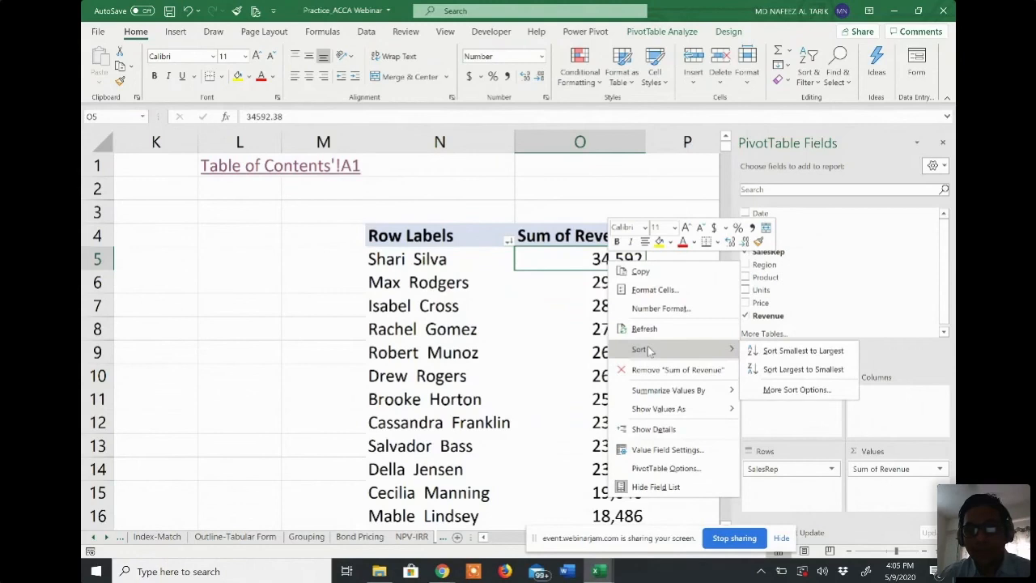
click(789, 372)
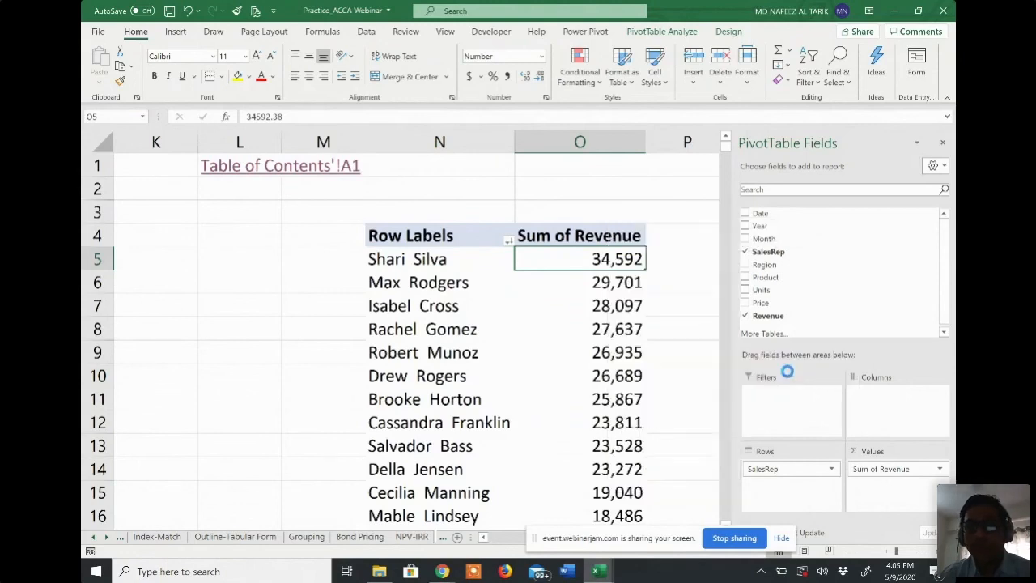
Step: Sort the SalesRep PivotTable by Sum of Revenue from smallest to largest
right_click(581, 253)
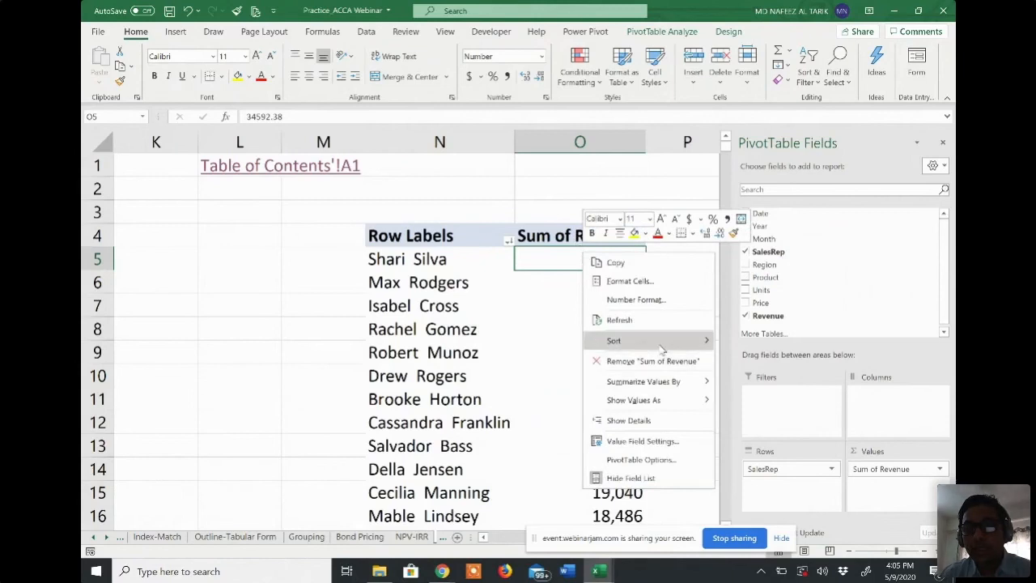
mouse_move(667, 347)
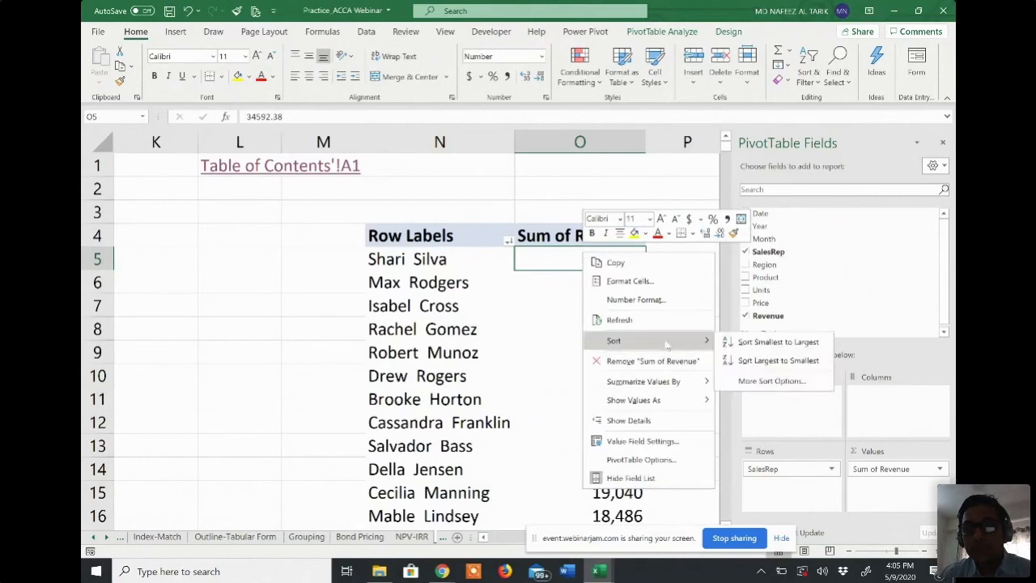
click(780, 347)
scroll(558, 324, down, 1)
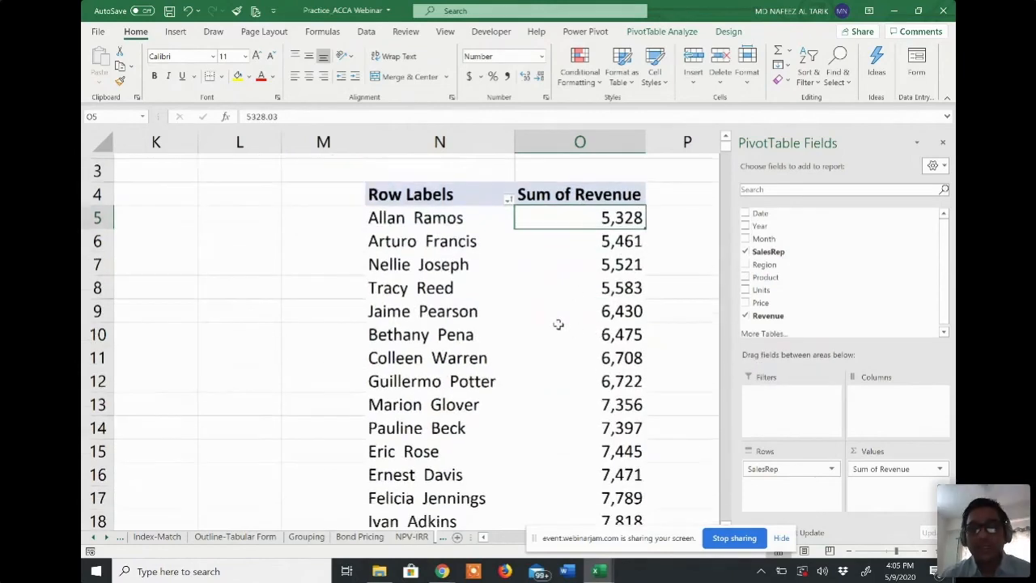
scroll(558, 324, up, 1)
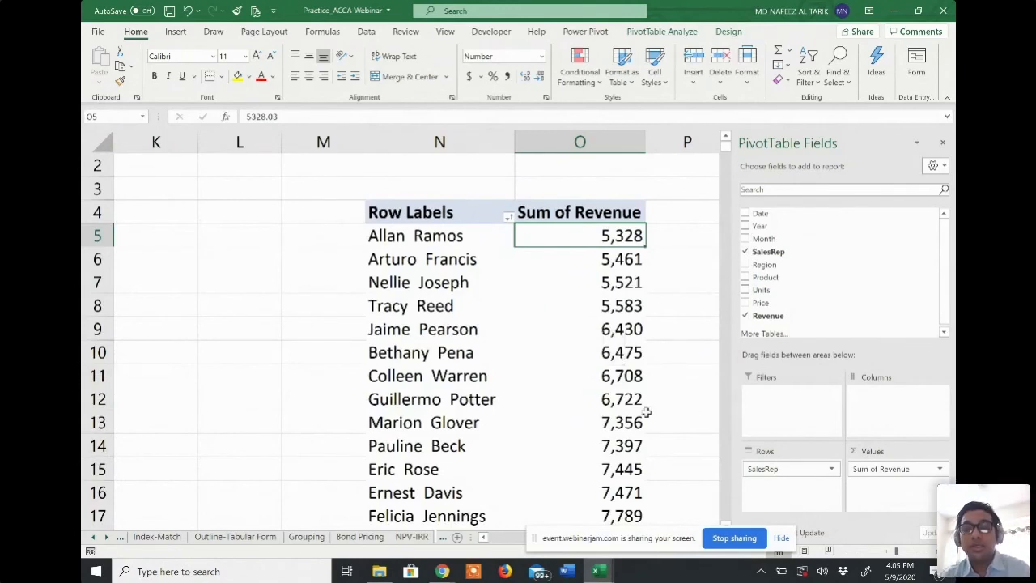
mouse_move(613, 389)
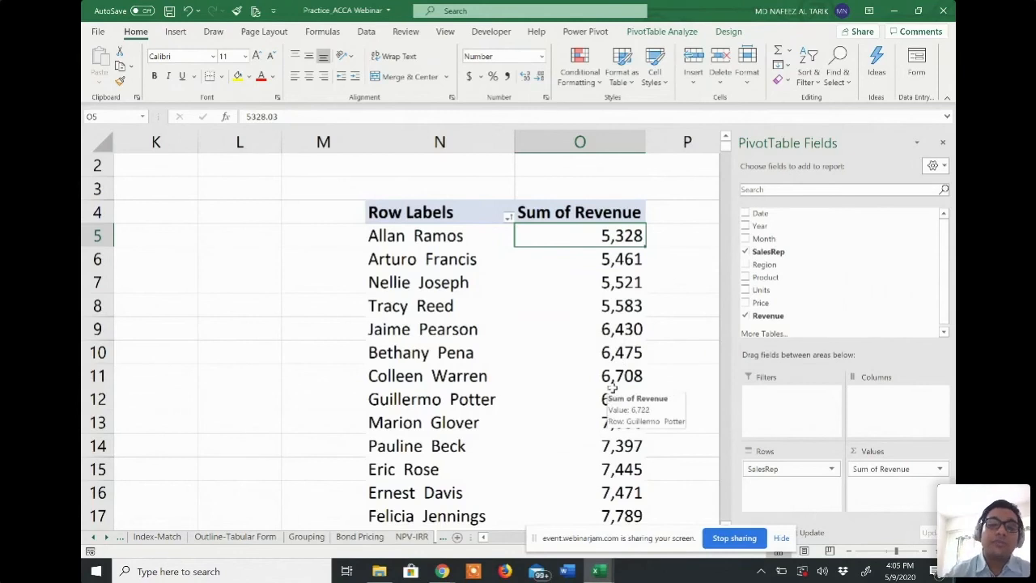
scroll(613, 389, right, 1)
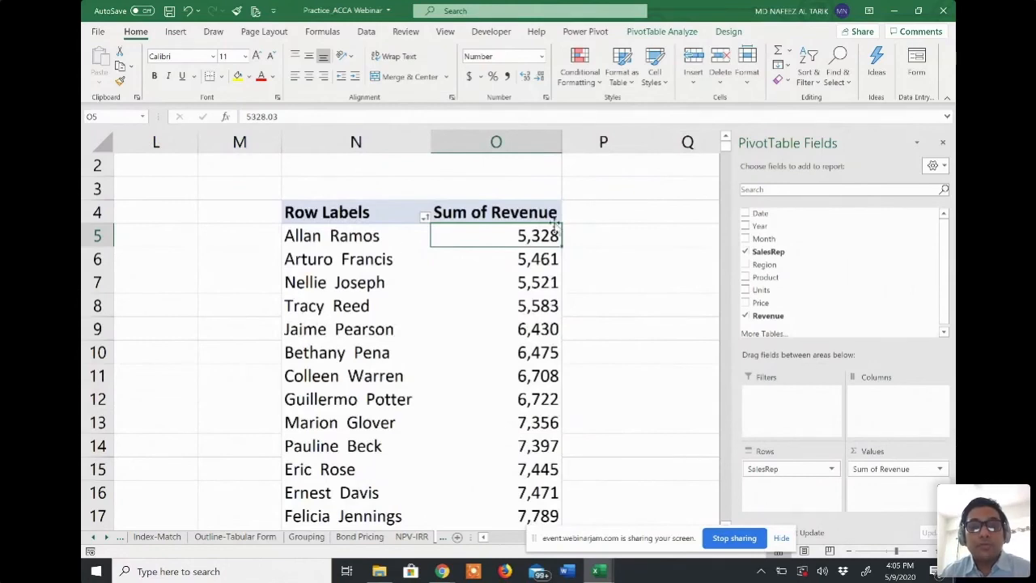
Step: Return the sales reps to descending order by sorting Sum of Revenue largest to smallest
right_click(534, 234)
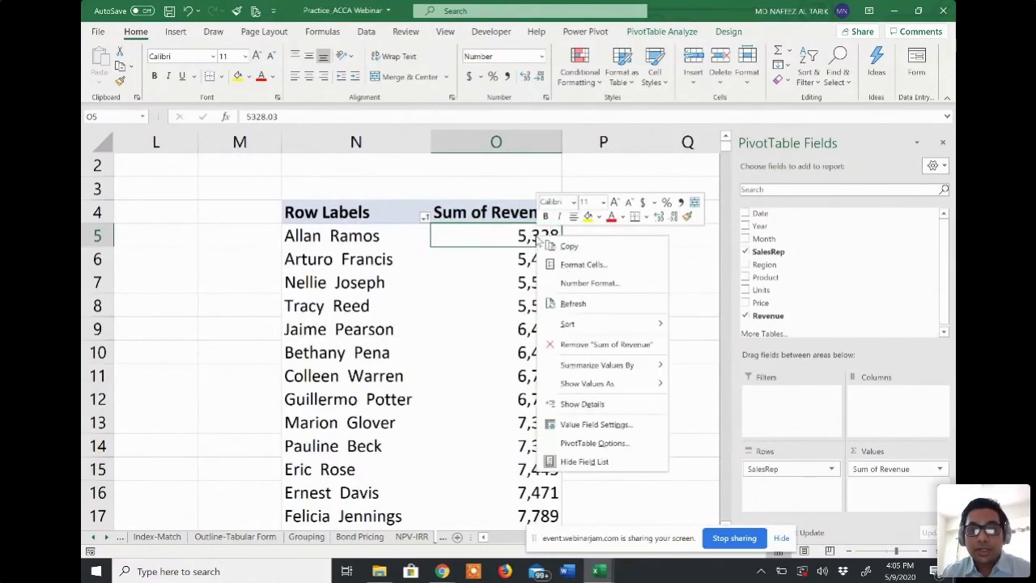
mouse_move(636, 326)
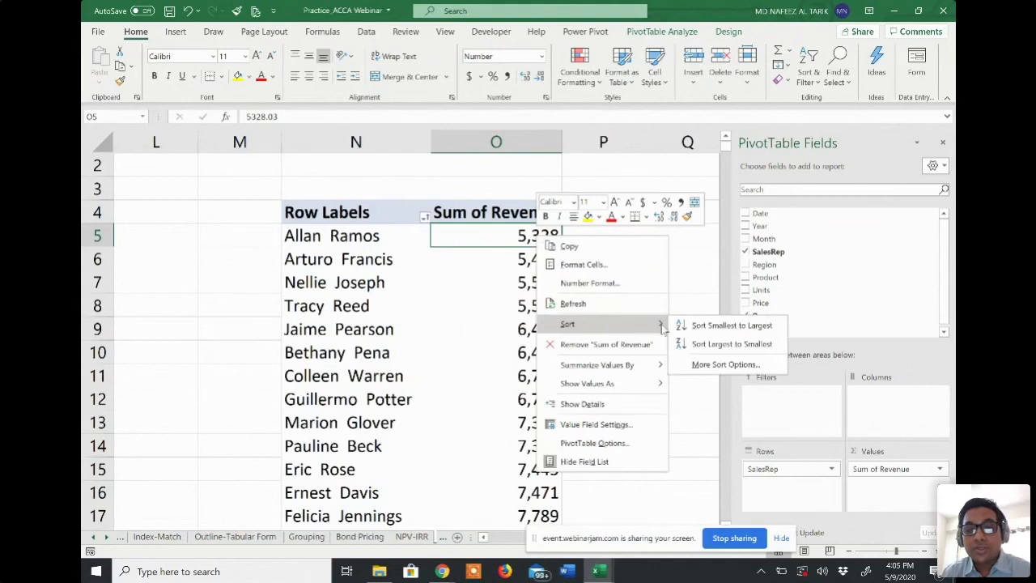
click(706, 344)
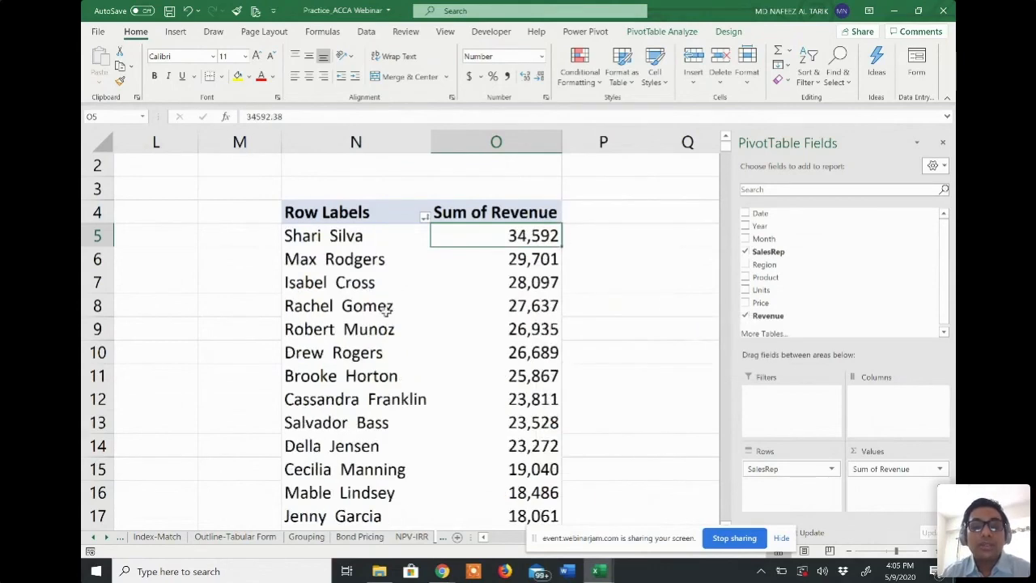
Step: Filter the SalesRep row labels to the top 20 items by Sum of Revenue and check the resulting list
scroll(387, 311, up, 1)
click(384, 310)
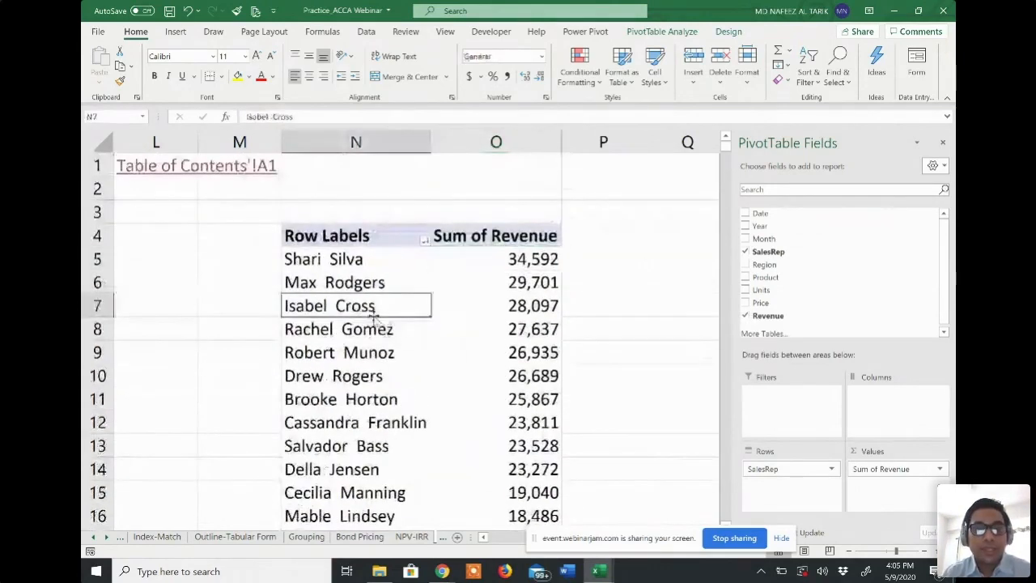
click(356, 259)
right_click(361, 261)
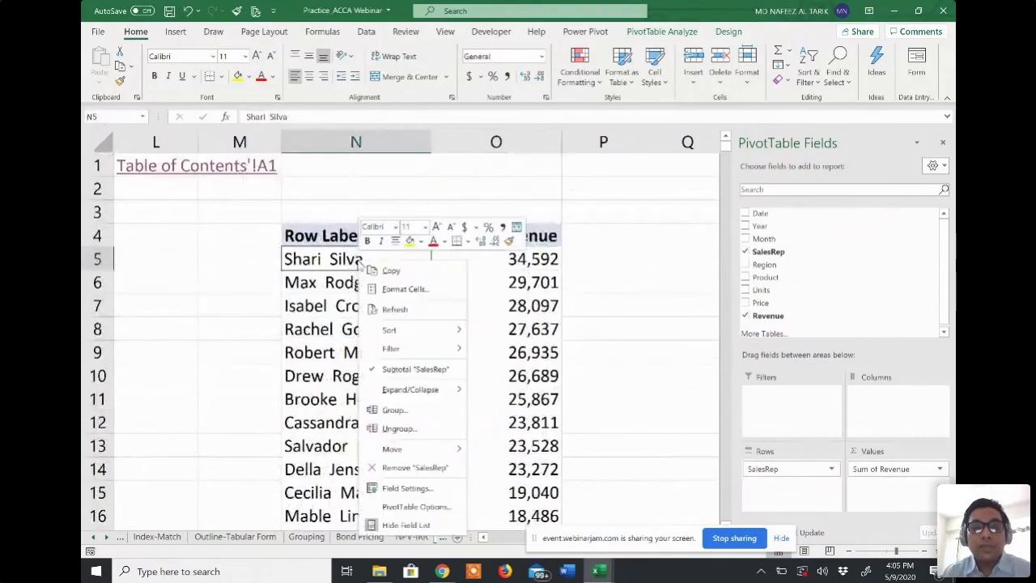
mouse_move(401, 355)
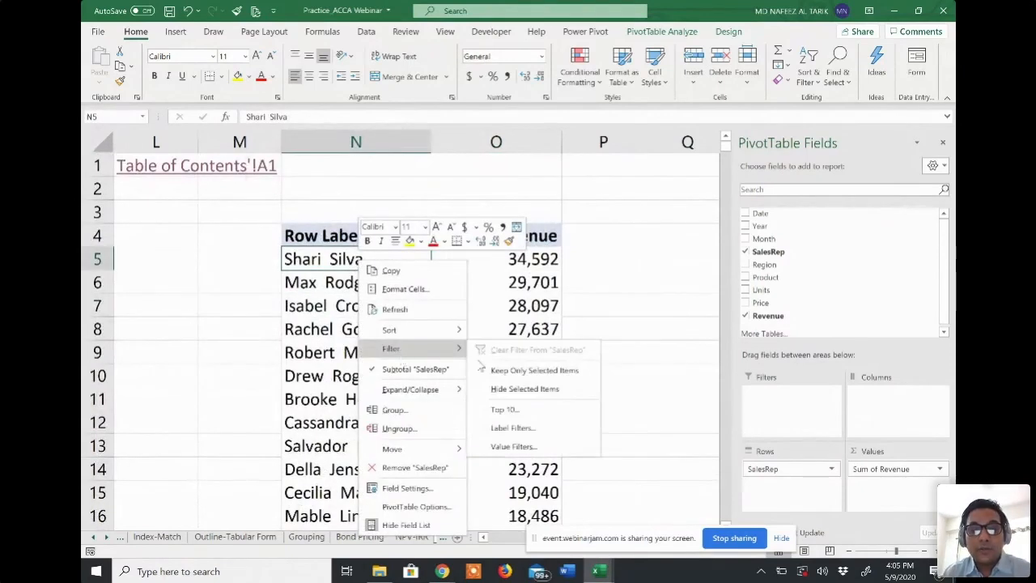
click(504, 410)
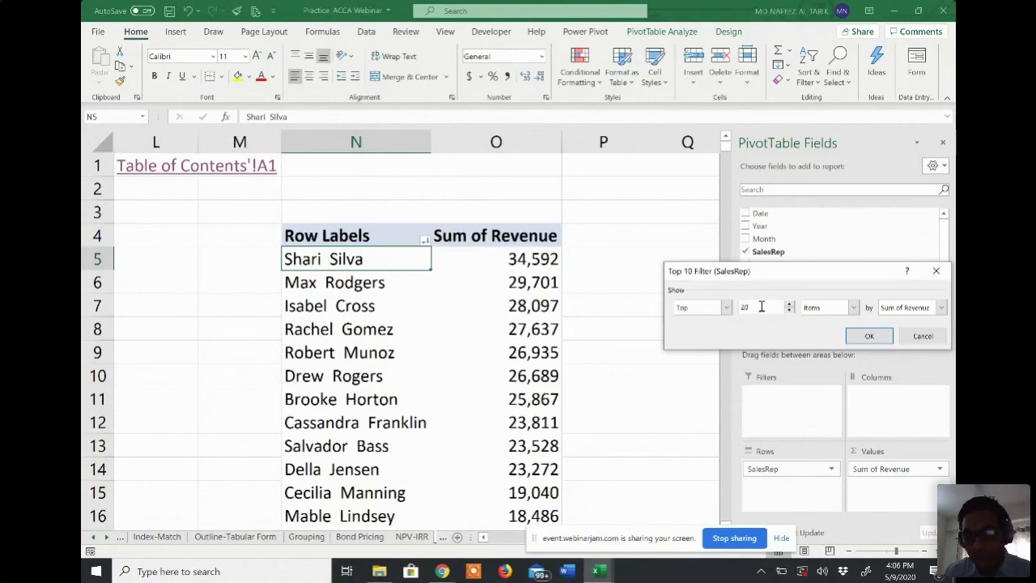
click(869, 336)
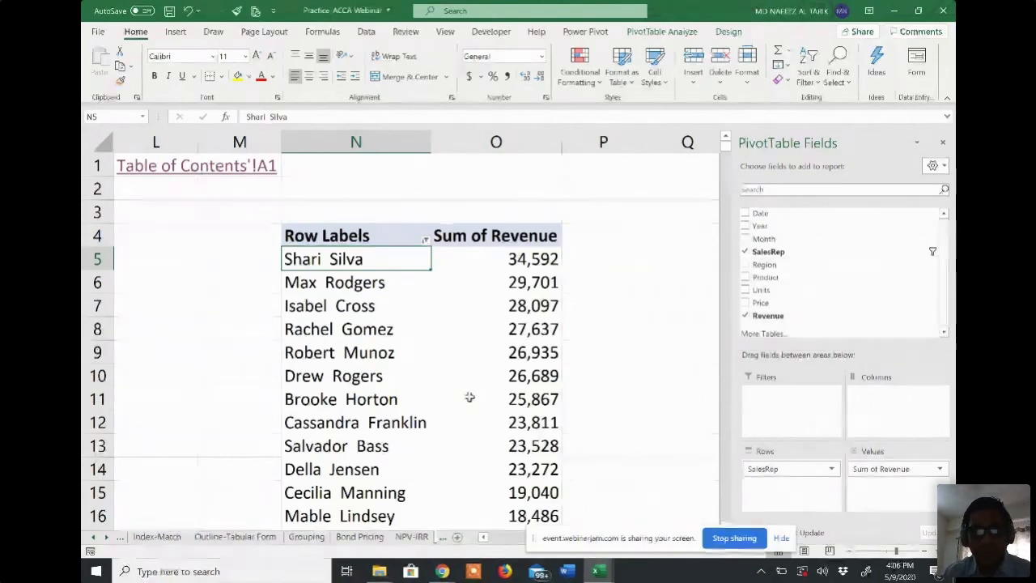
scroll(470, 397, down, 3)
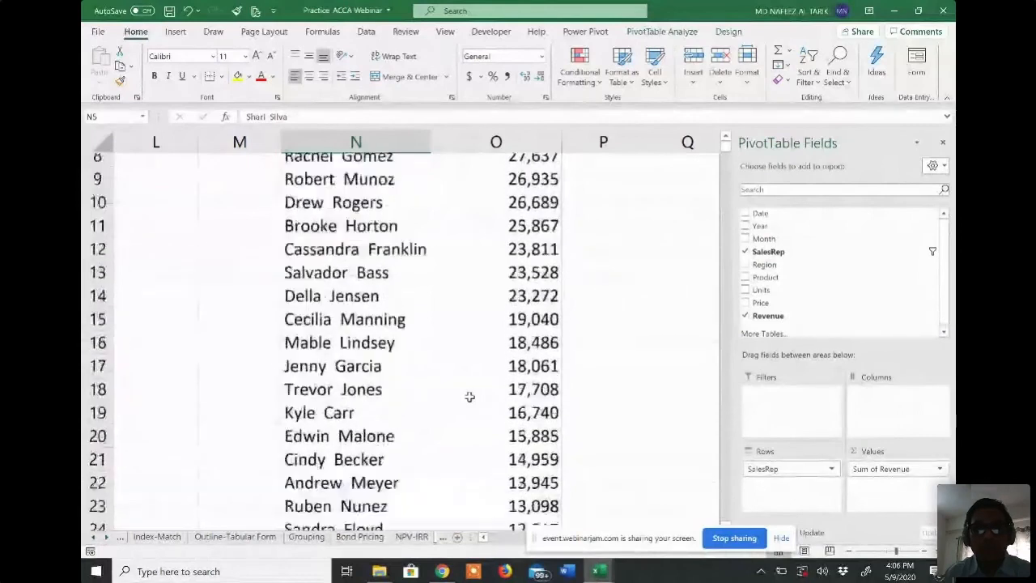
scroll(470, 397, up, 1)
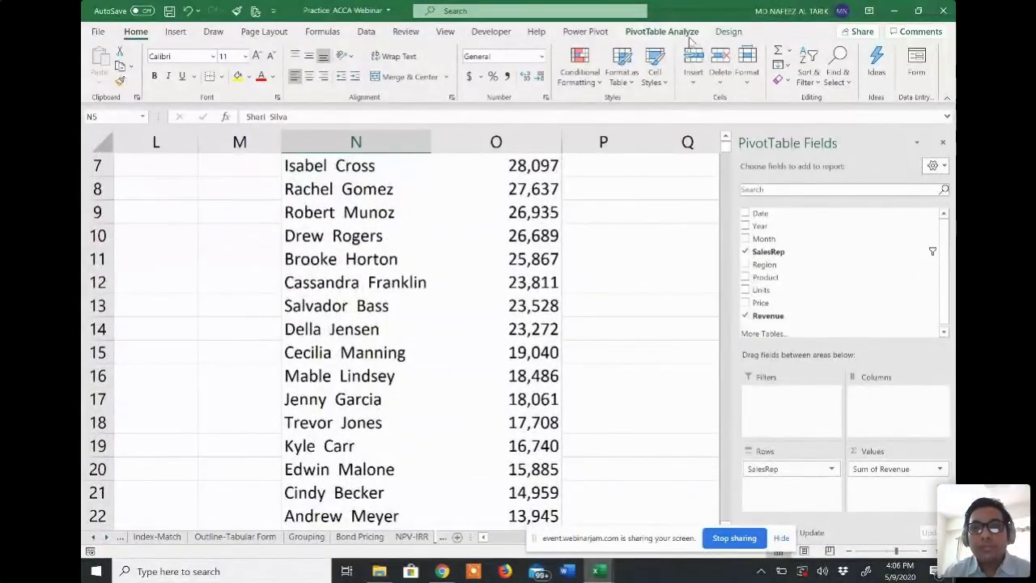
Step: Turn off the PivotTable's grand totals for rows and columns
click(728, 32)
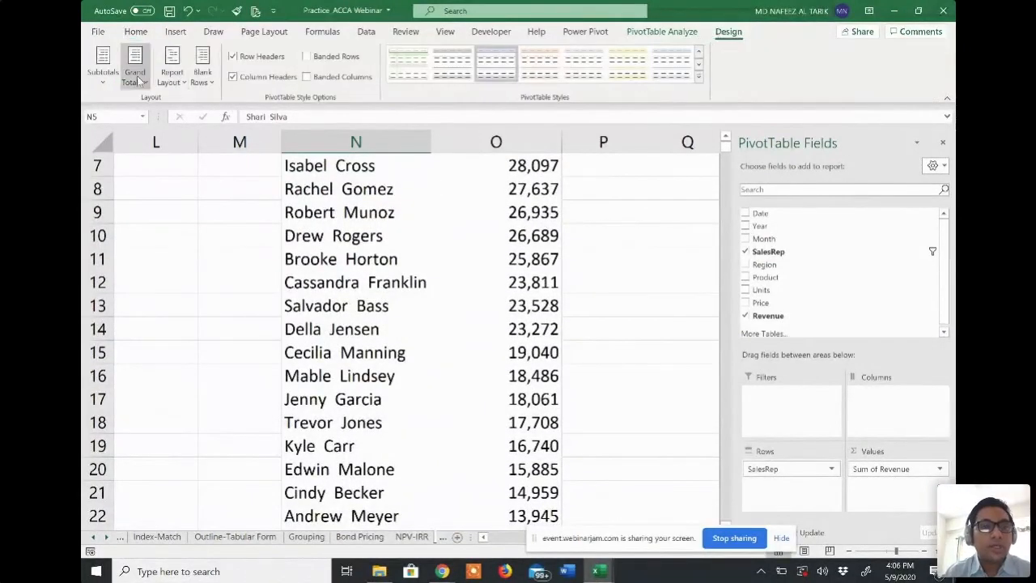
click(138, 78)
click(159, 109)
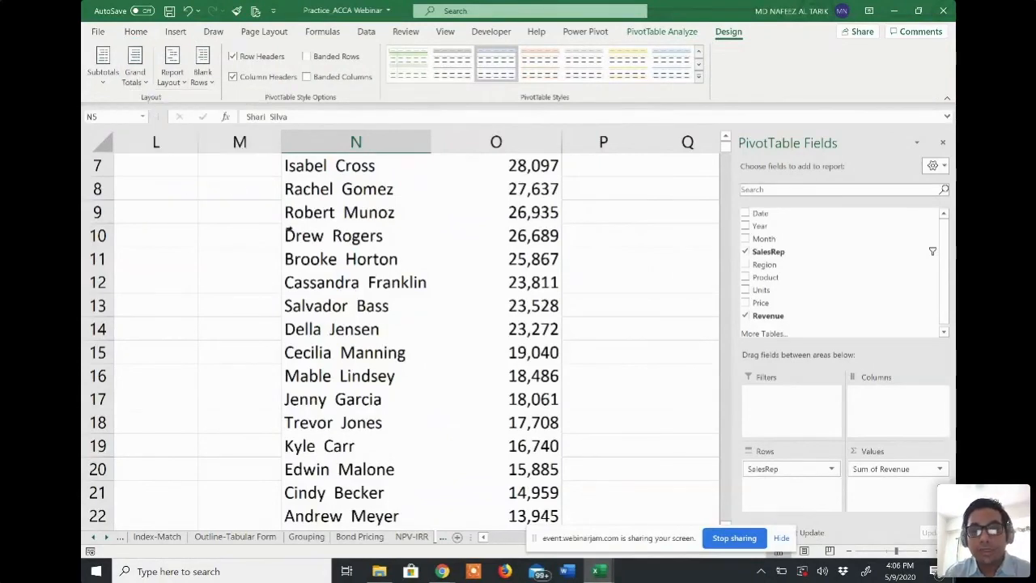
Step: Replace SalesRep with Region in the PivotTable rows and sort the regions by Sum of Revenue from largest to smallest
scroll(605, 372, up, 2)
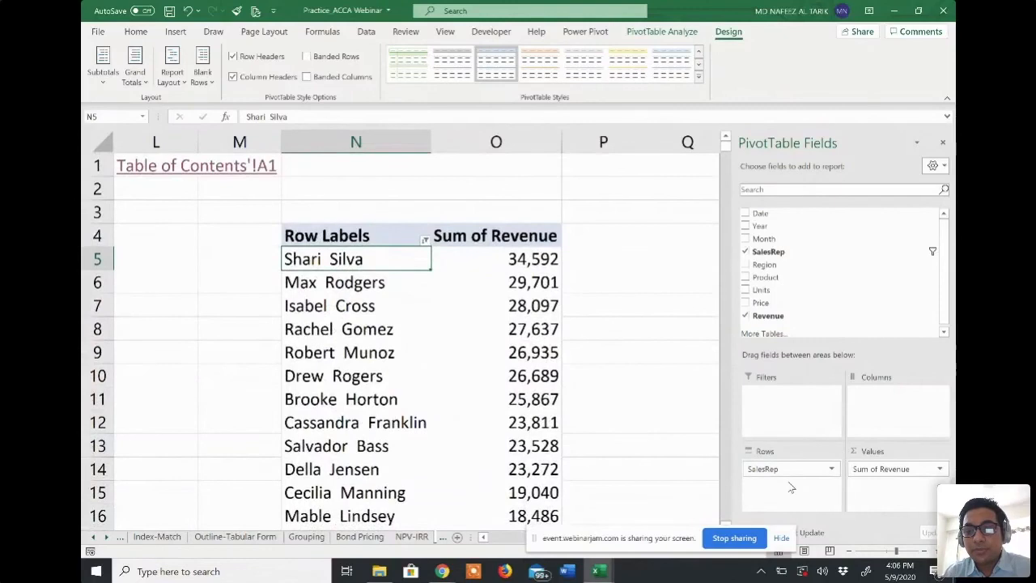
mouse_move(794, 472)
mouse_down()
mouse_move(812, 300)
mouse_move(808, 276)
mouse_move(782, 262)
mouse_move(795, 388)
mouse_move(792, 486)
mouse_move(780, 483)
mouse_up()
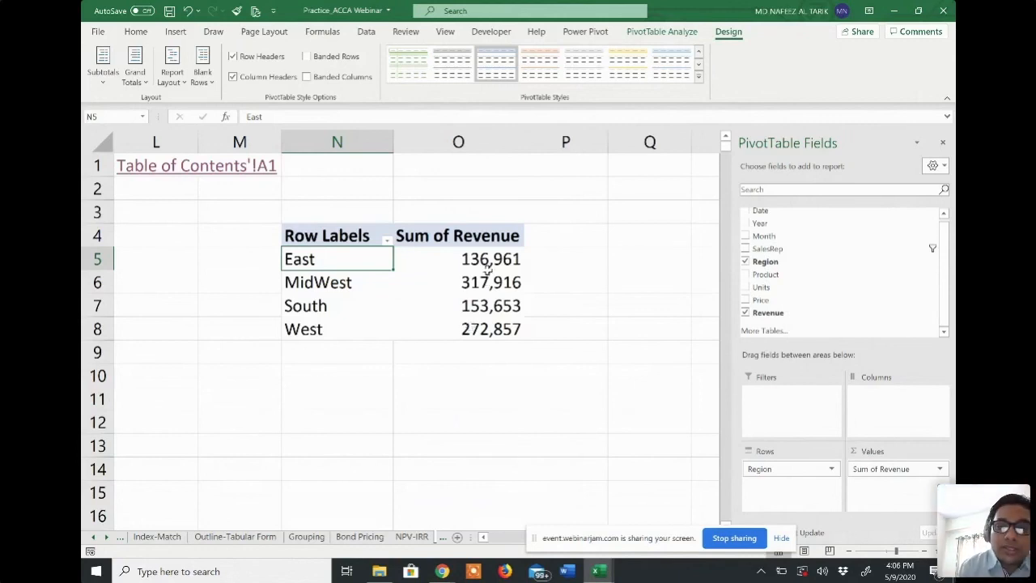
click(488, 263)
right_click(489, 265)
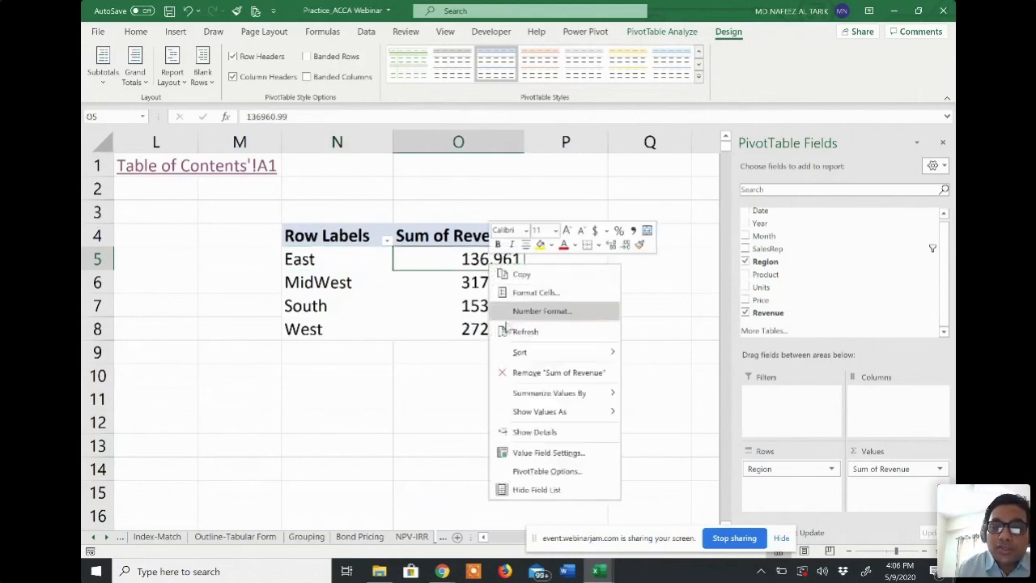
mouse_move(518, 355)
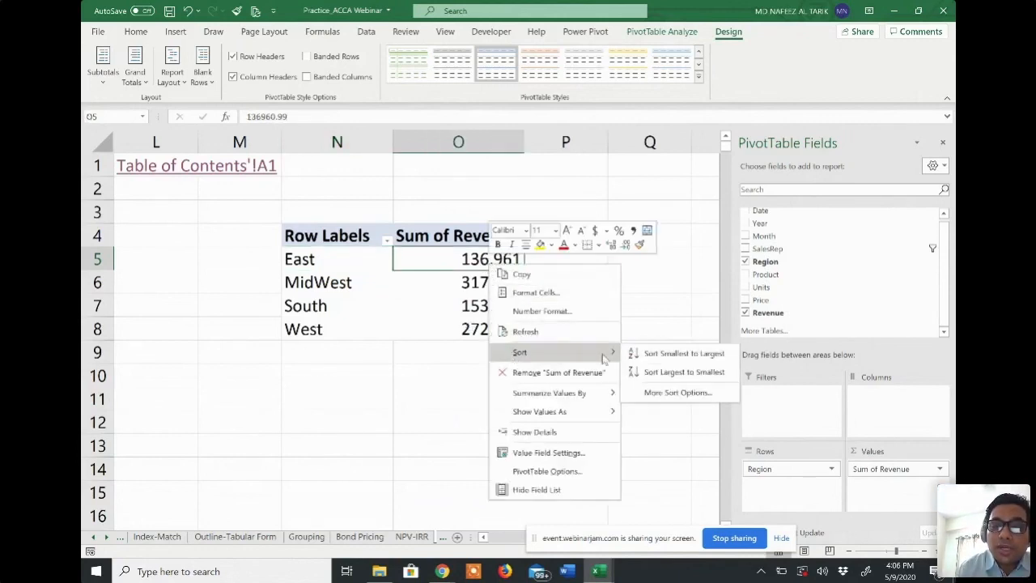
click(651, 374)
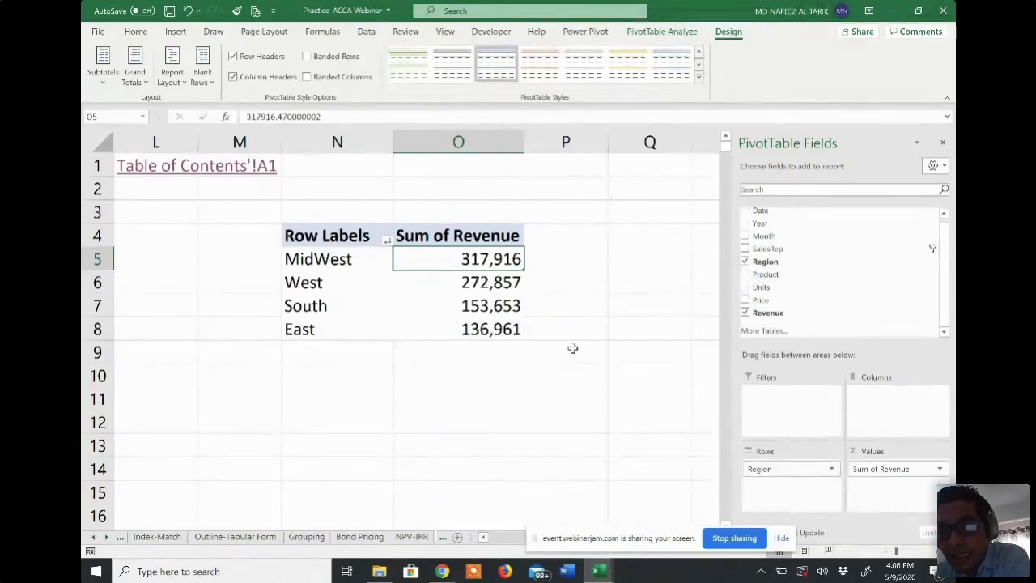
Step: Add Product to the PivotTable rows and move Region to the columns
drag(771, 277, 894, 414)
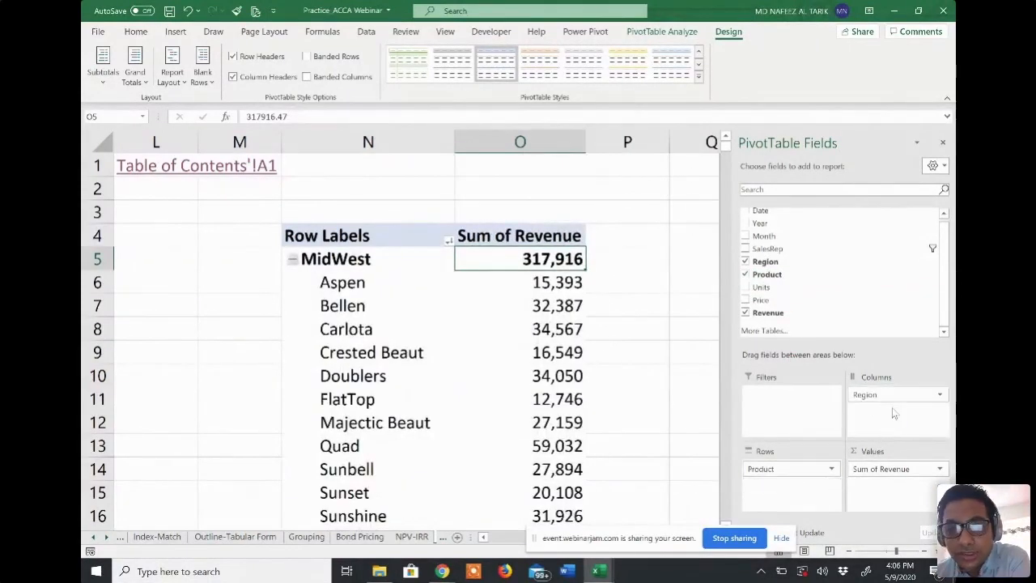
Step: Filter the Product row labels to the top 5 items by Sum of Revenue
scroll(648, 377, right, 2)
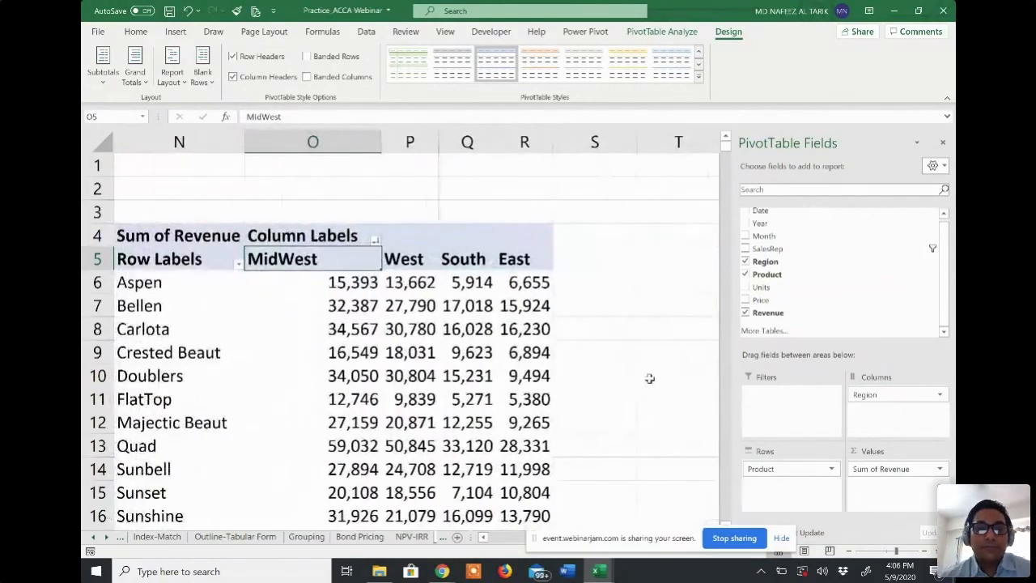
scroll(650, 378, down, 1)
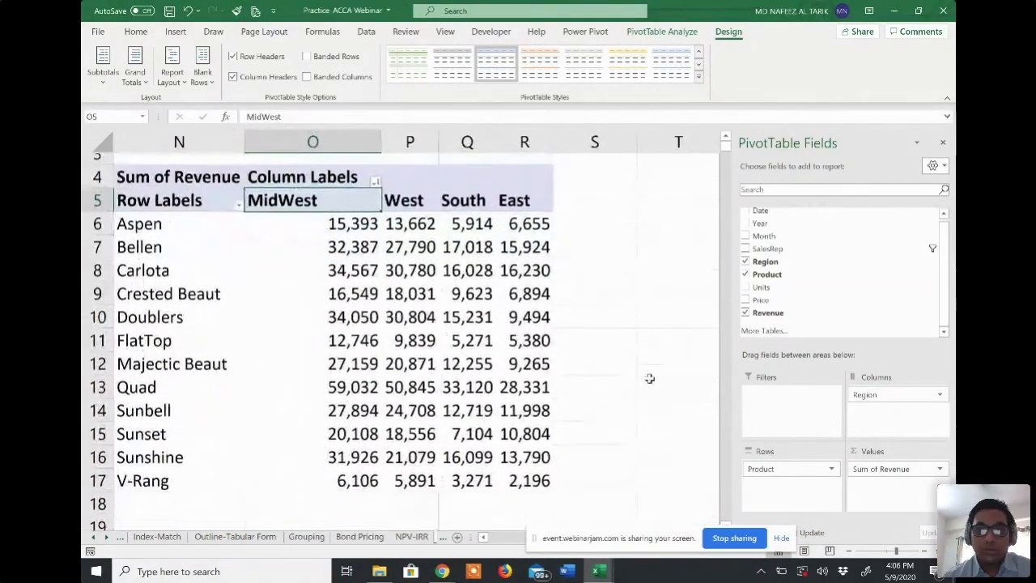
scroll(650, 378, up, 1)
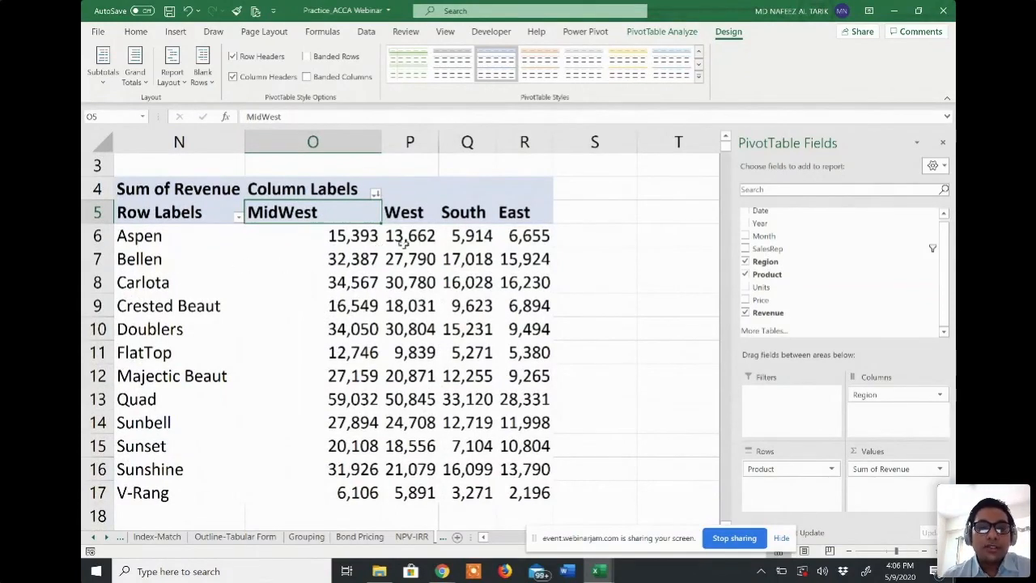
click(128, 238)
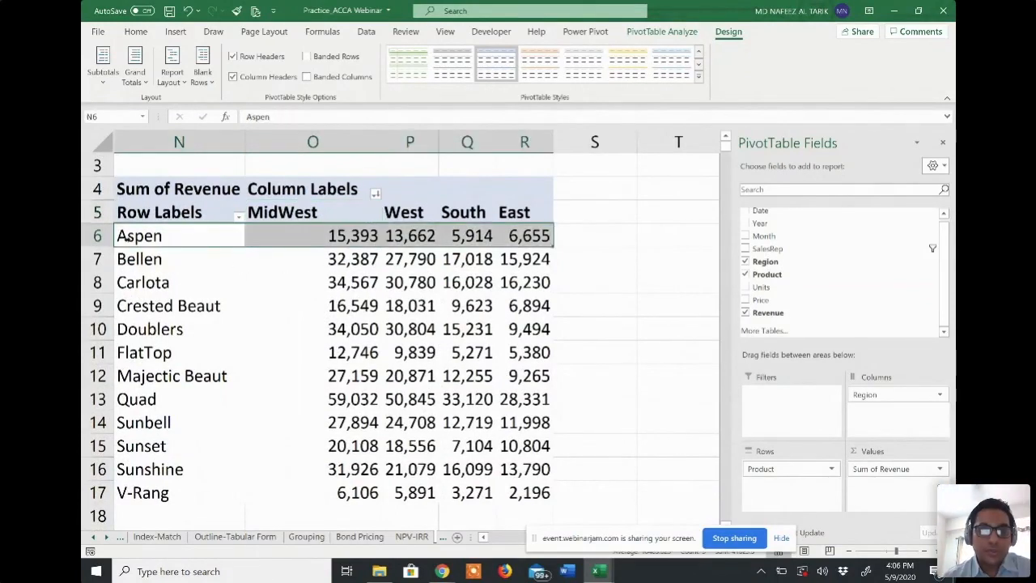
click(340, 235)
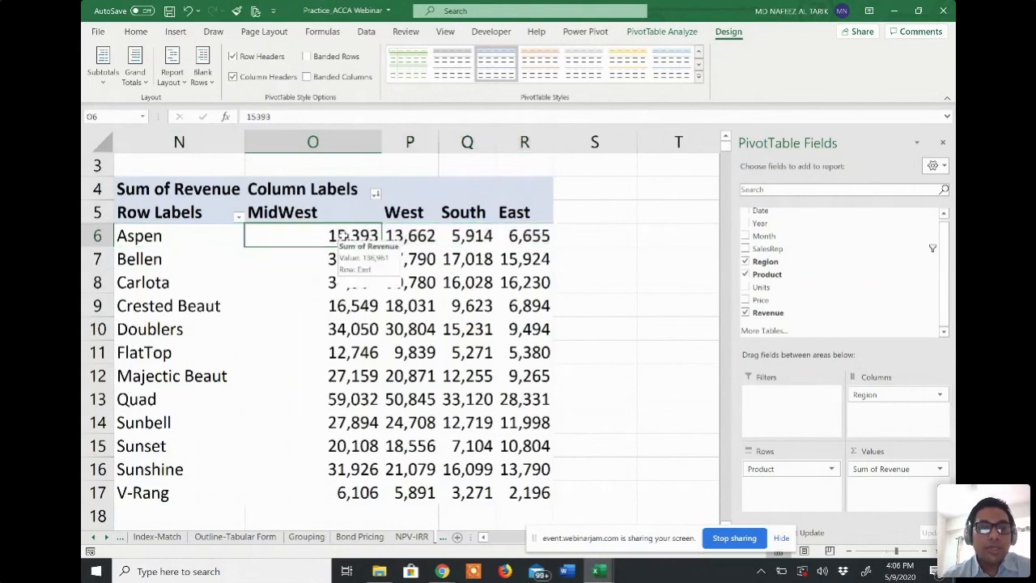
click(150, 239)
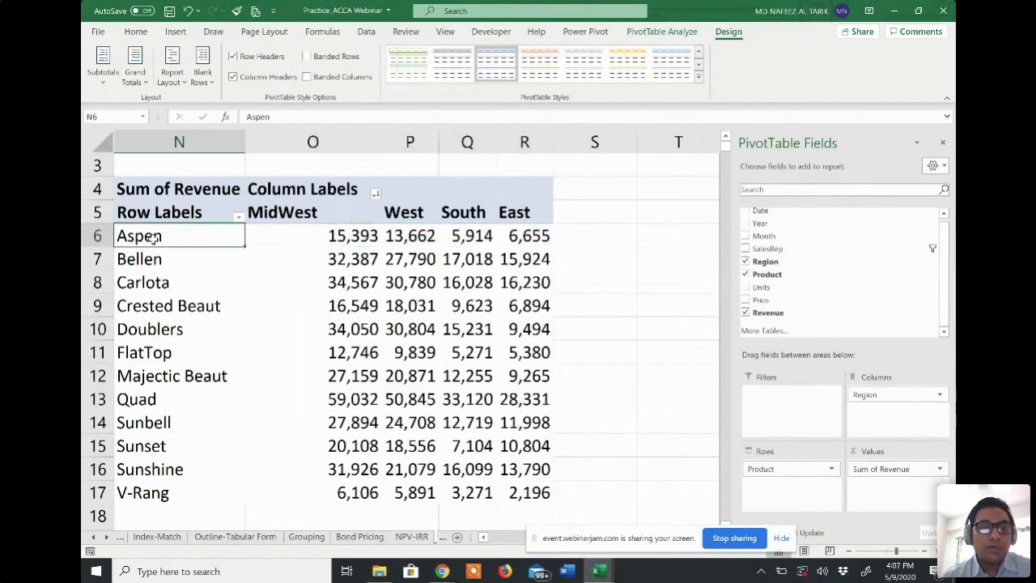
right_click(153, 240)
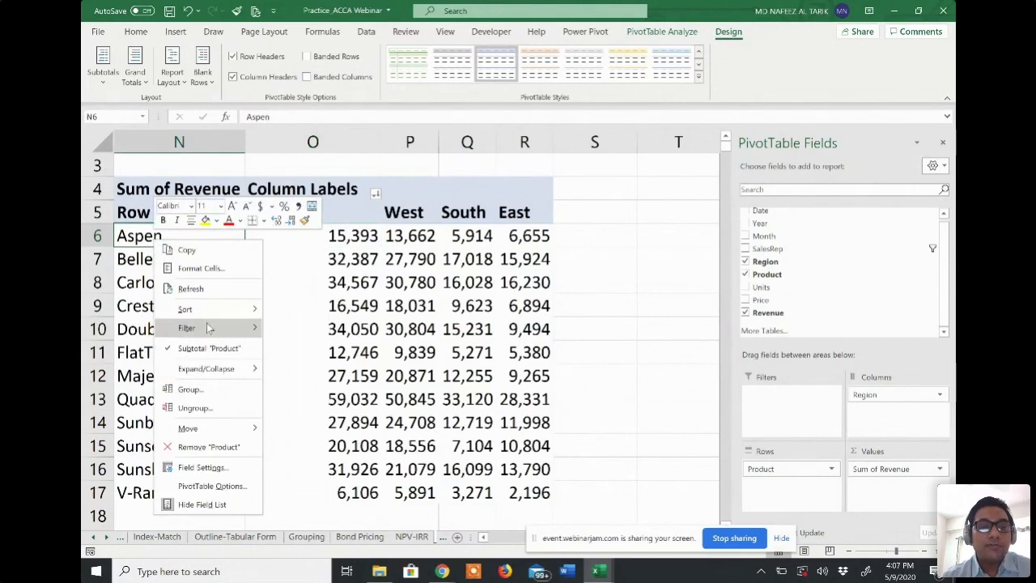
mouse_move(208, 328)
click(300, 390)
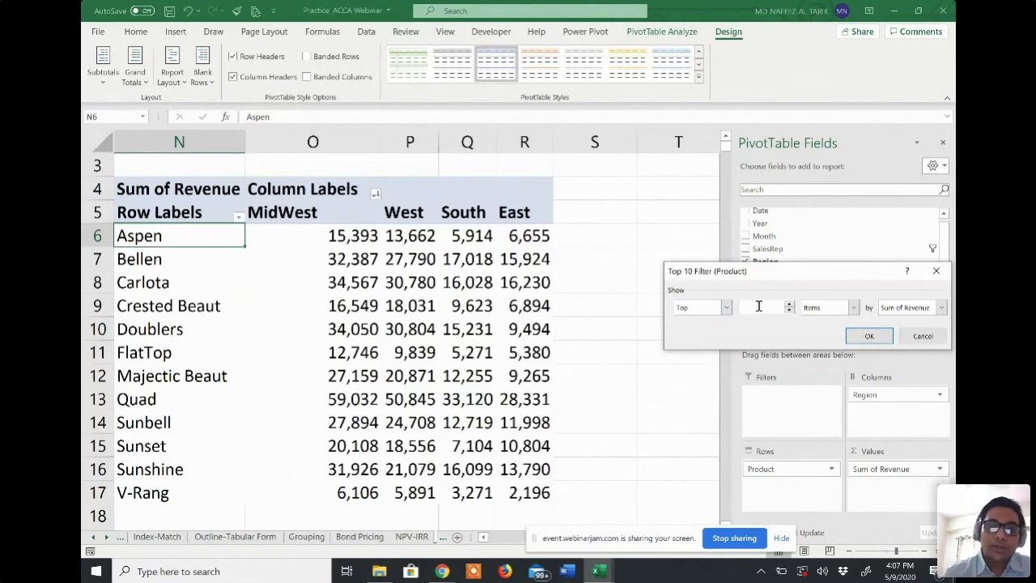
click(863, 336)
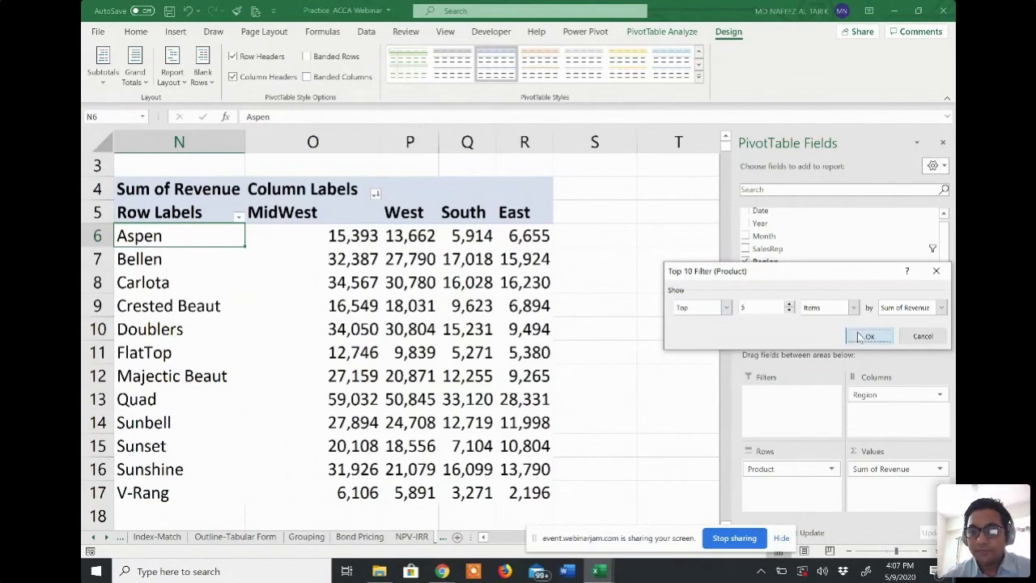